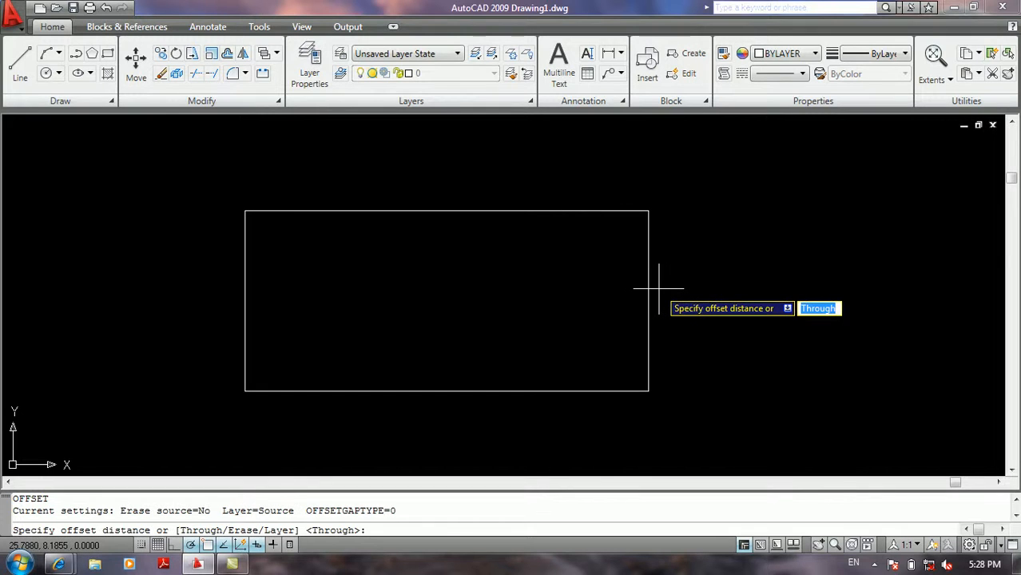
key(Escape)
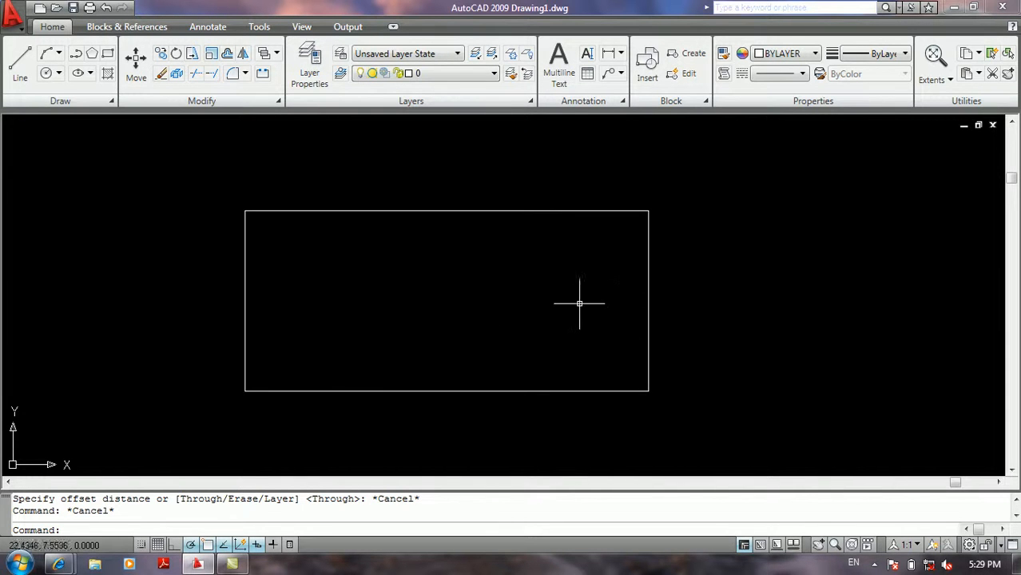
drag(752, 275, 730, 315)
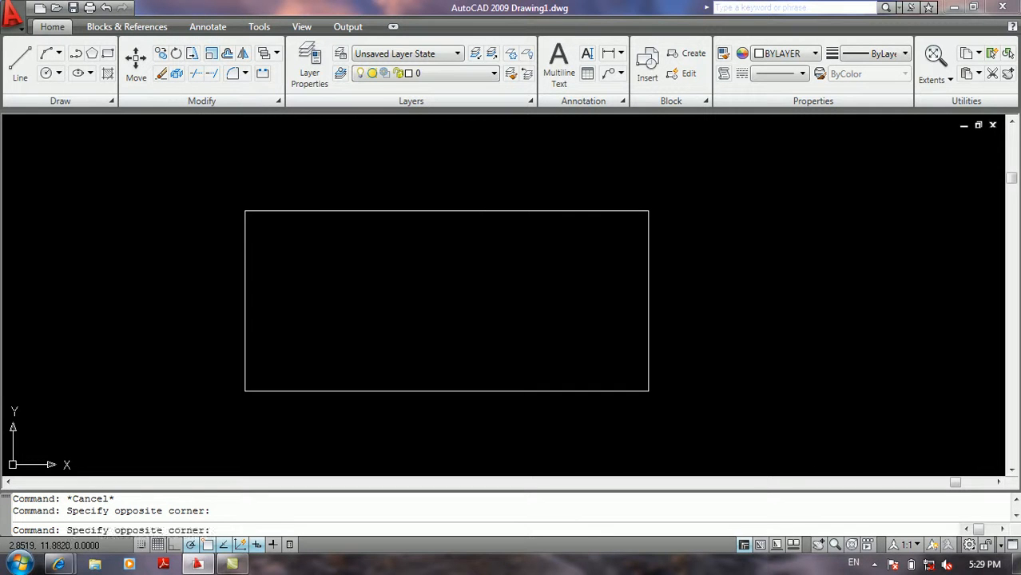
click(116, 222)
click(106, 249)
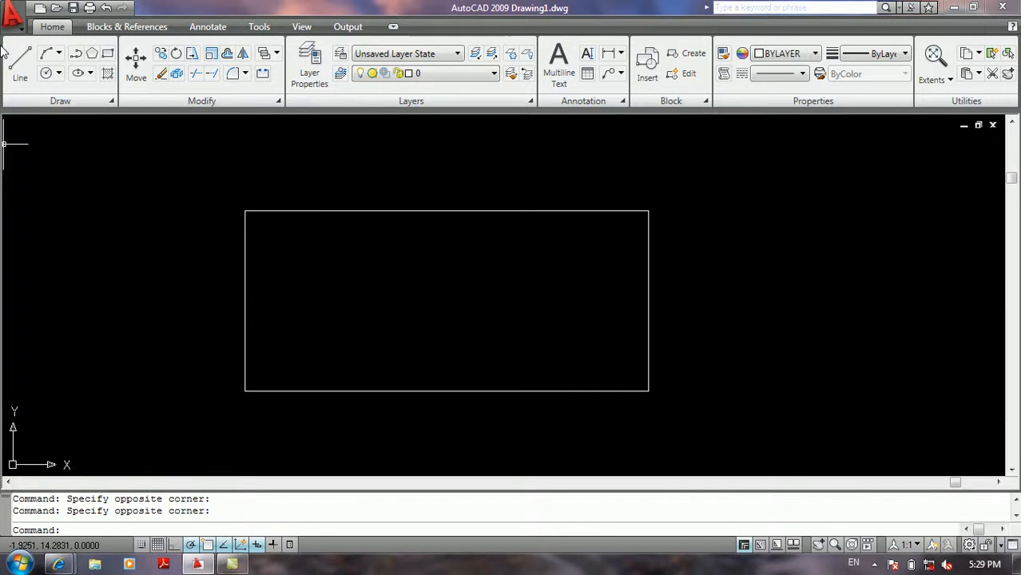
Offset the rectangle's top edge downward by a distance of 10
click(12, 14)
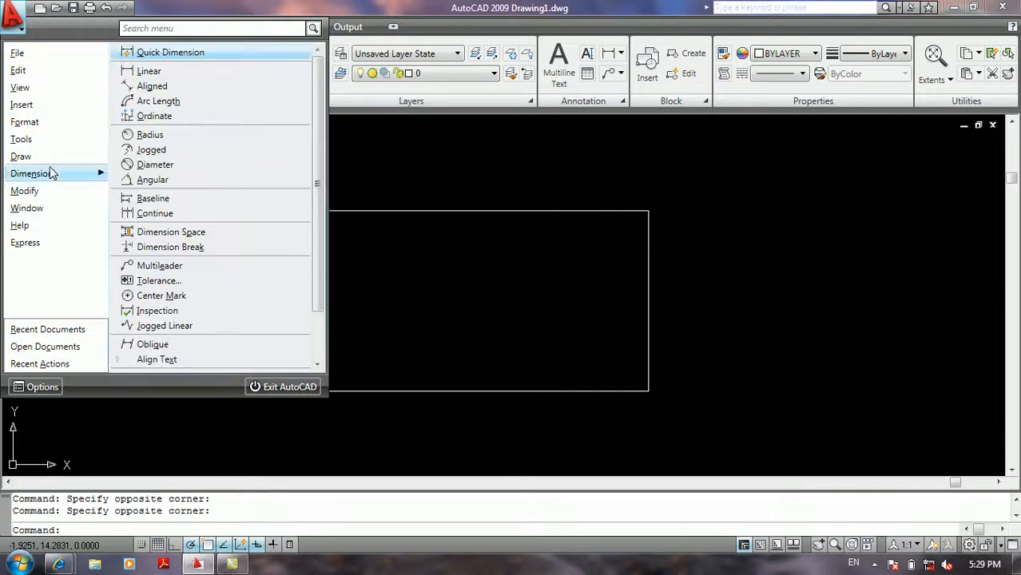
mouse_move(57, 200)
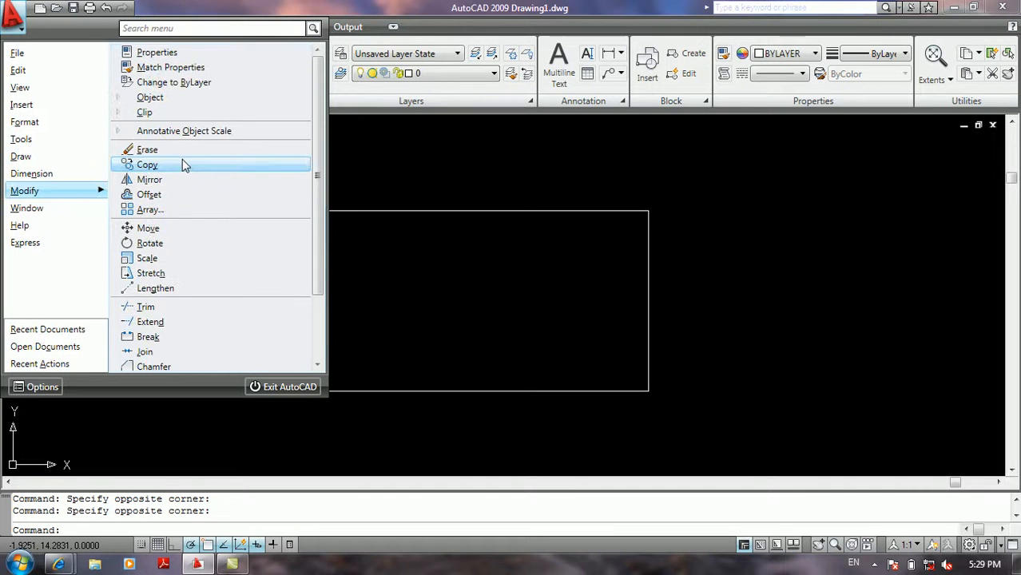
click(148, 195)
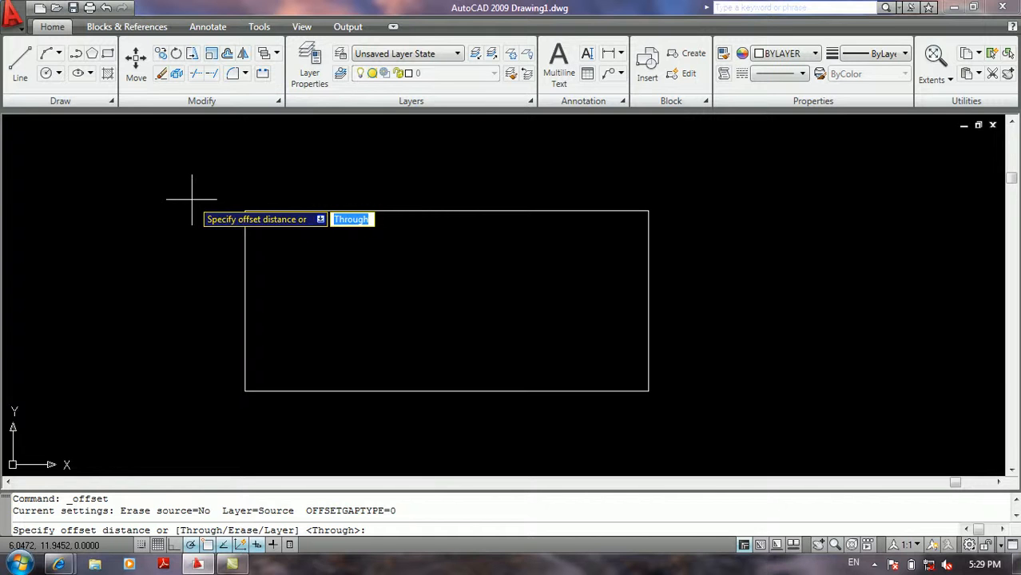
text(10)
key(Return)
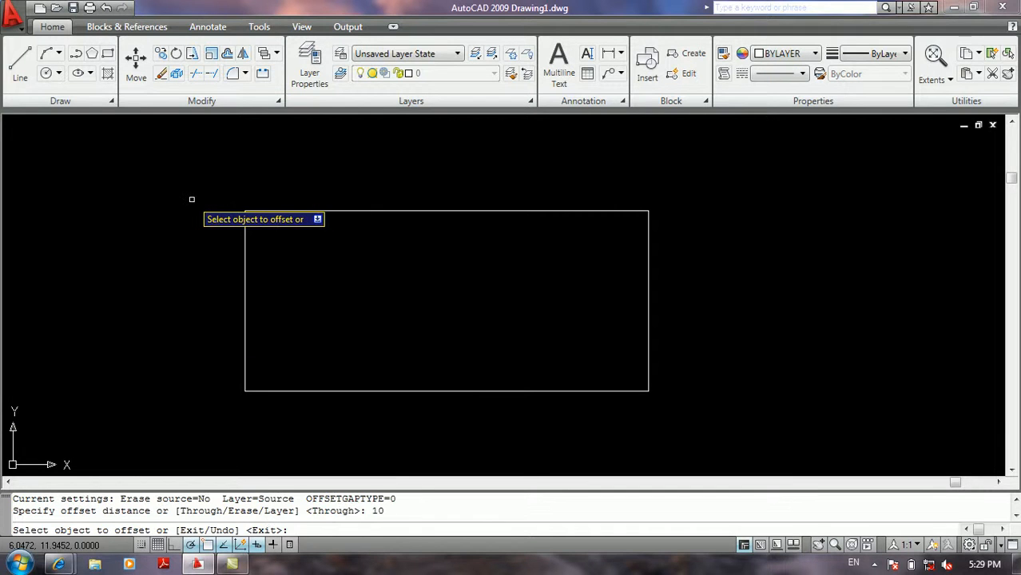
click(327, 212)
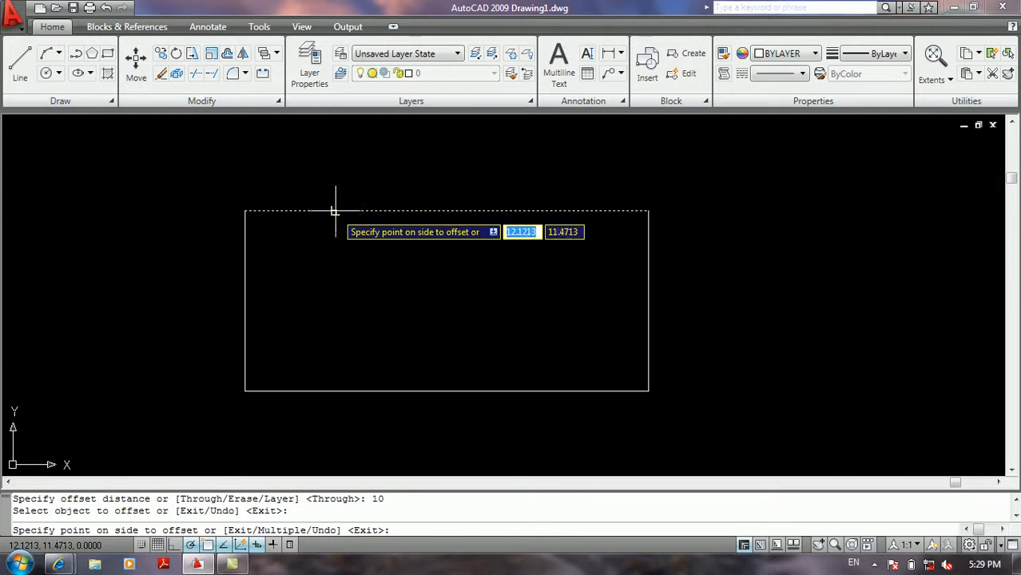
click(337, 229)
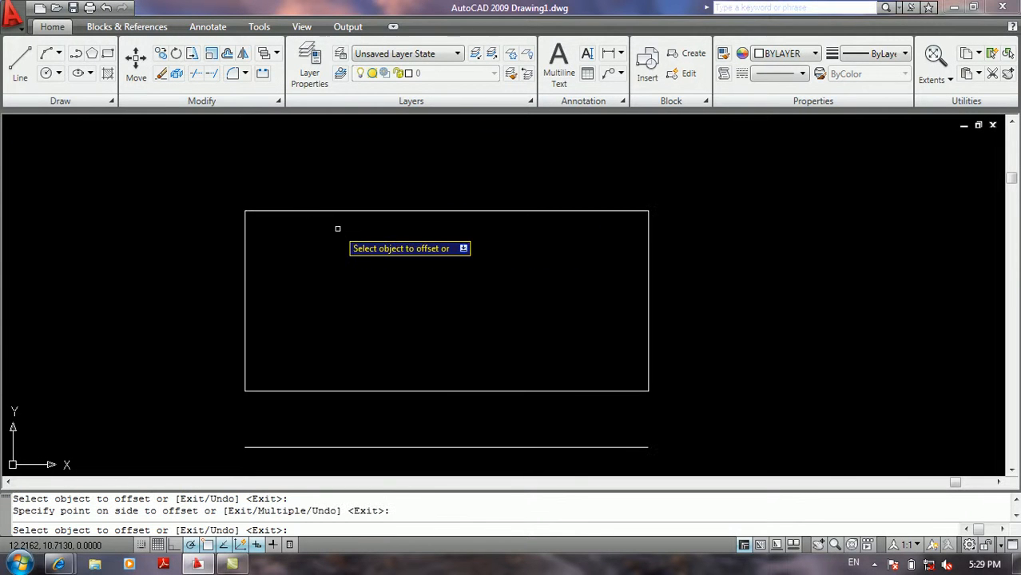
key(Return)
Erase the offset line lying below the rectangle
click(320, 424)
click(307, 456)
key(Delete)
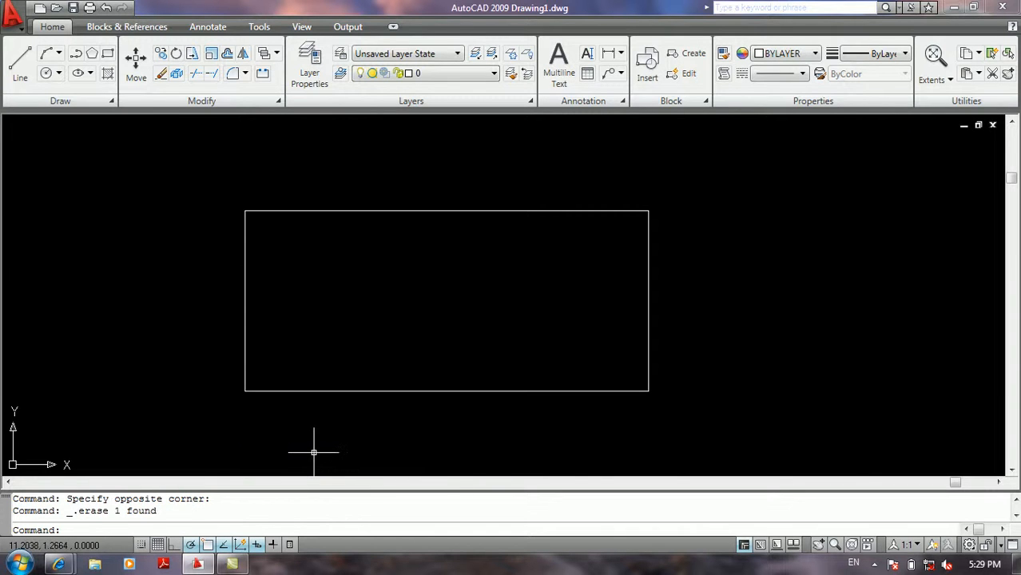
Try offsetting the rectangle's top edge inward by 0.1, and undo that offset
text(o)
key(Return)
text(0.1\)
key(Return)
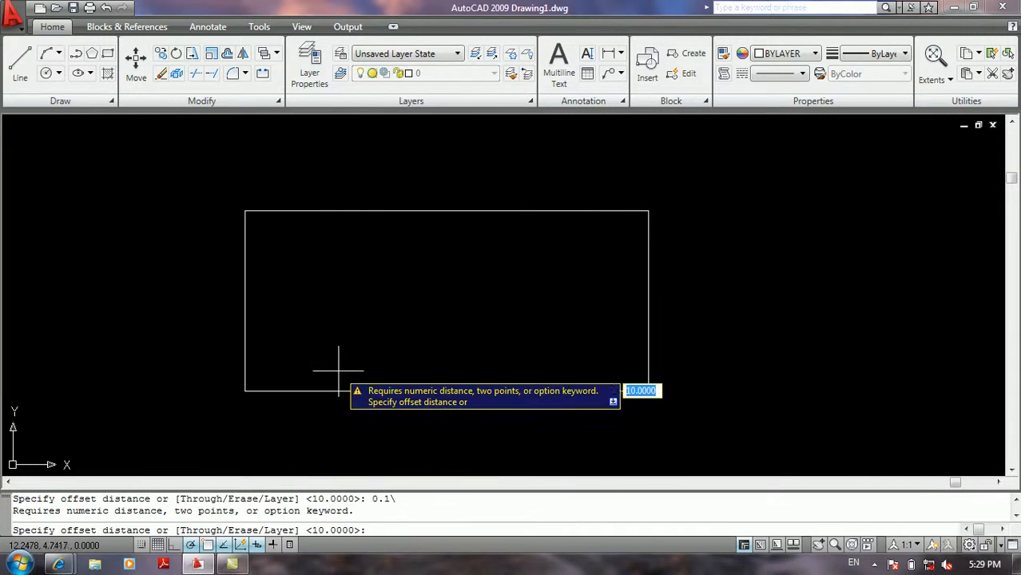
text(0.1)
key(Return)
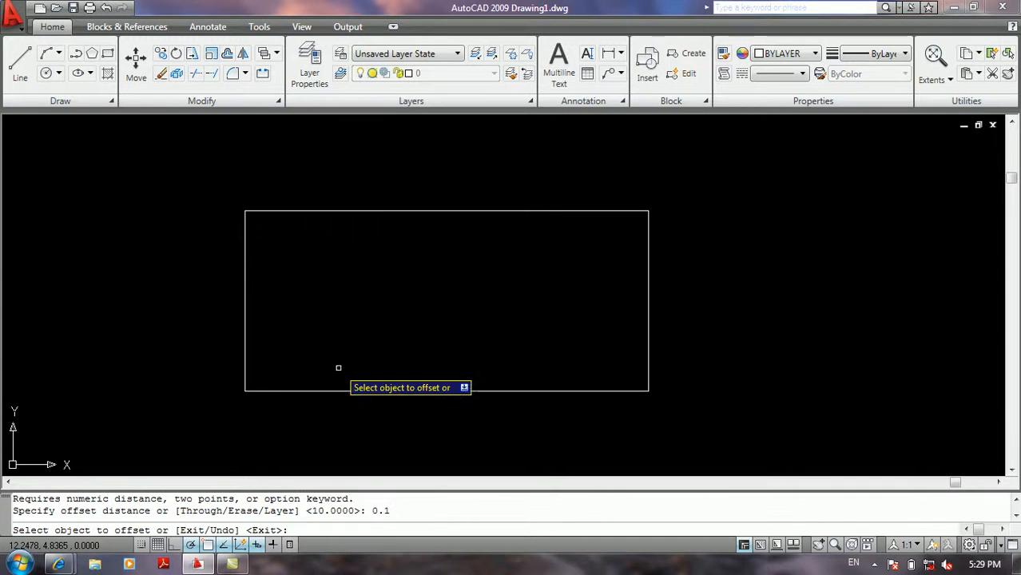
click(412, 210)
click(410, 228)
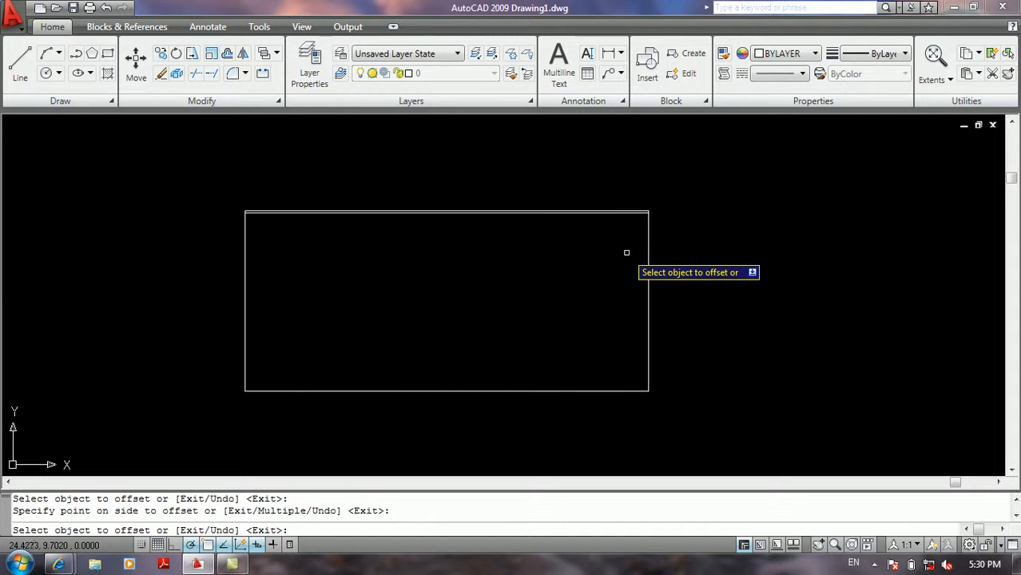
key(Return)
key(ctrl+z)
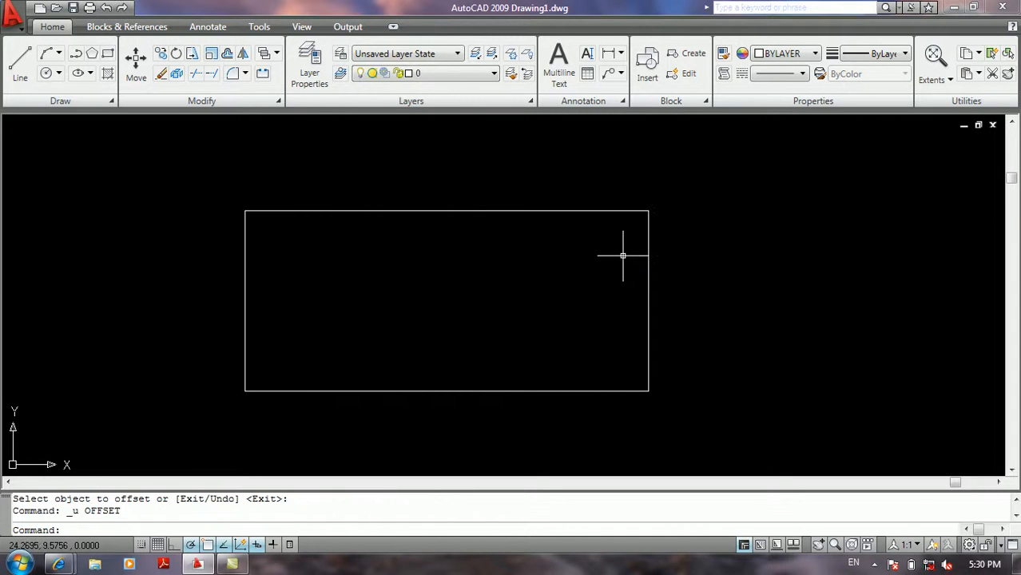
Offset the rectangle's top and right edges inward by 0.4
text(o)
key(Return)
text(0.)
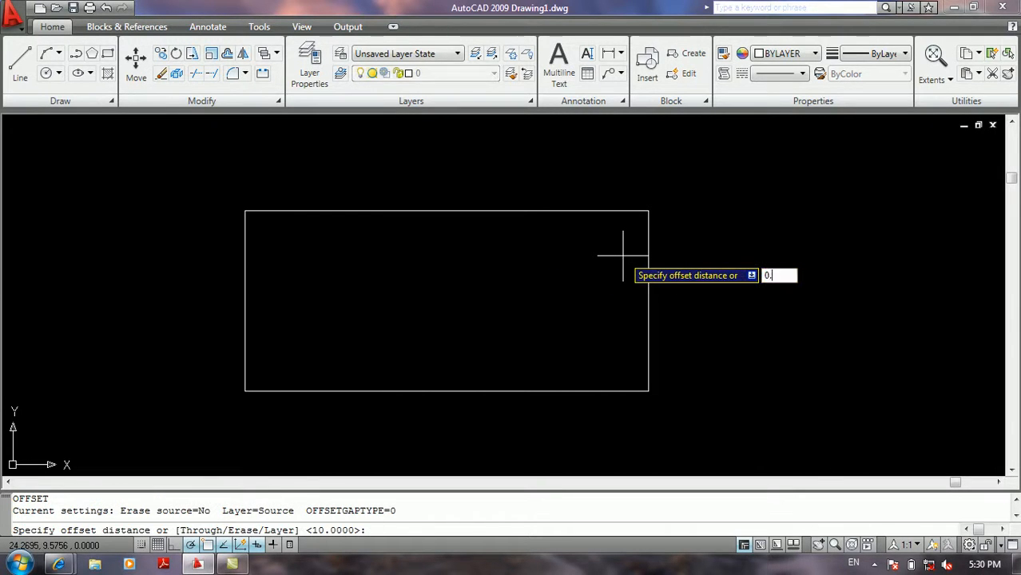
key(Return)
click(611, 211)
click(606, 233)
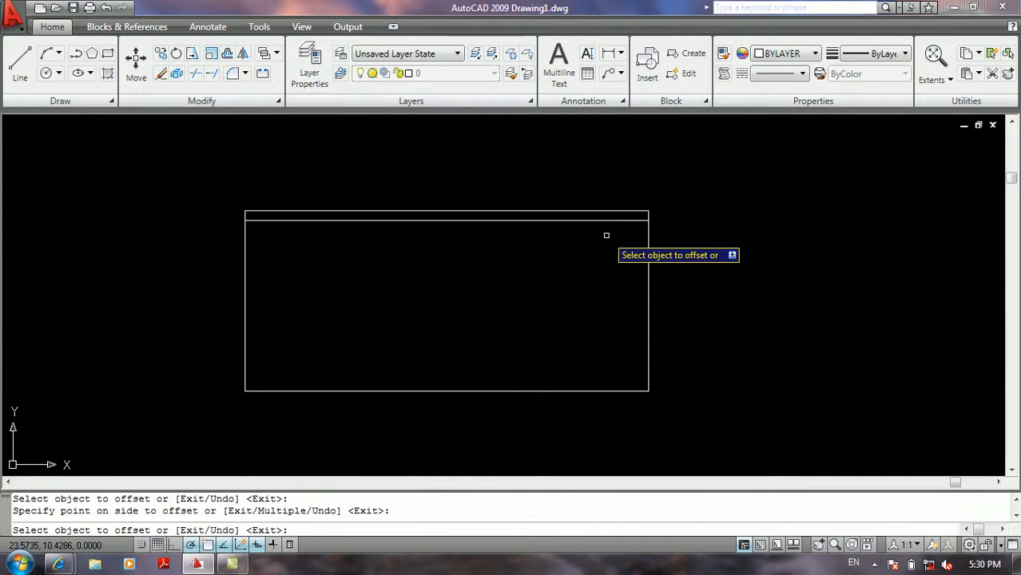
click(648, 249)
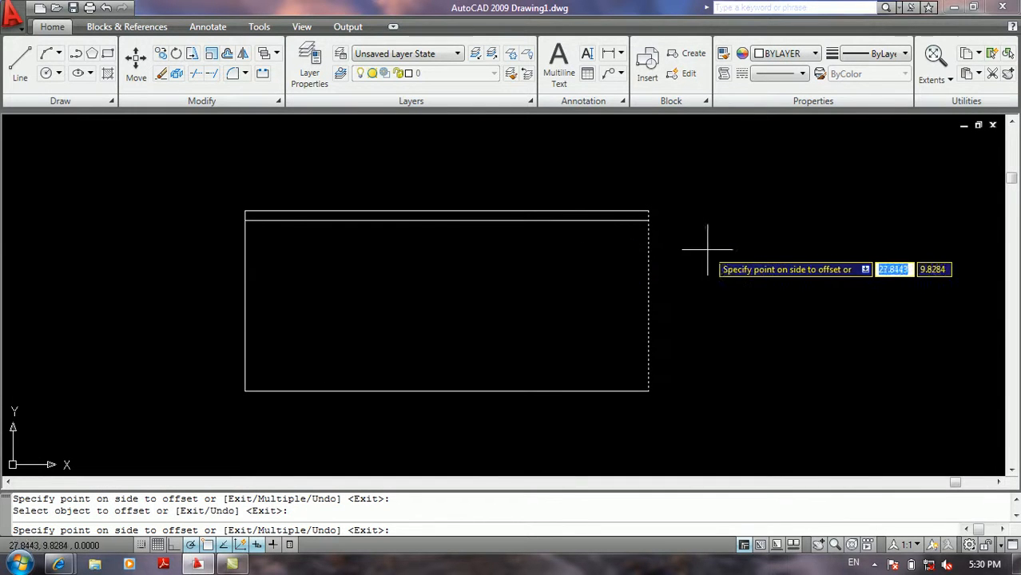
click(607, 245)
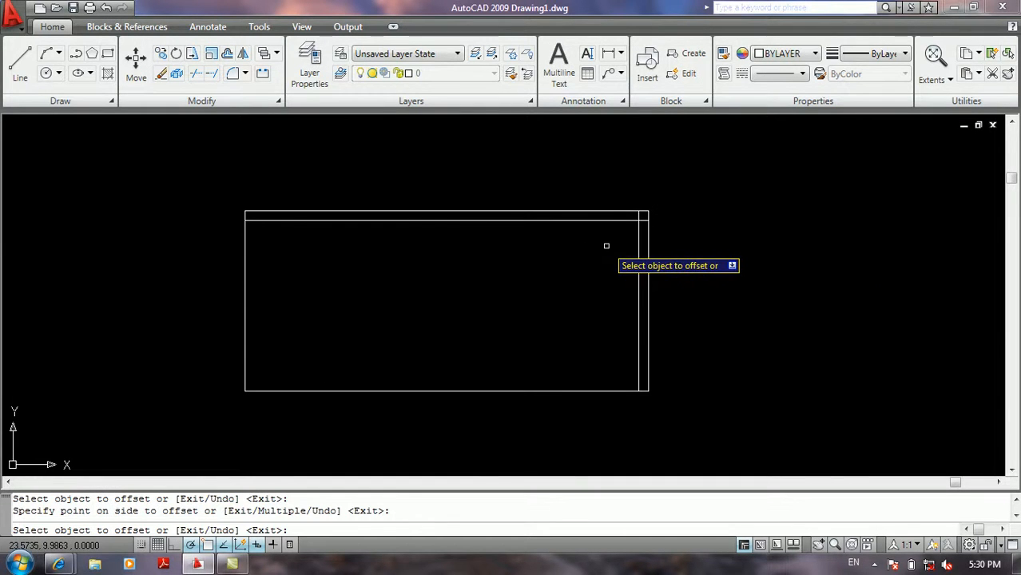
Offset the rectangle's right edge outward by 0.4
click(648, 249)
click(750, 269)
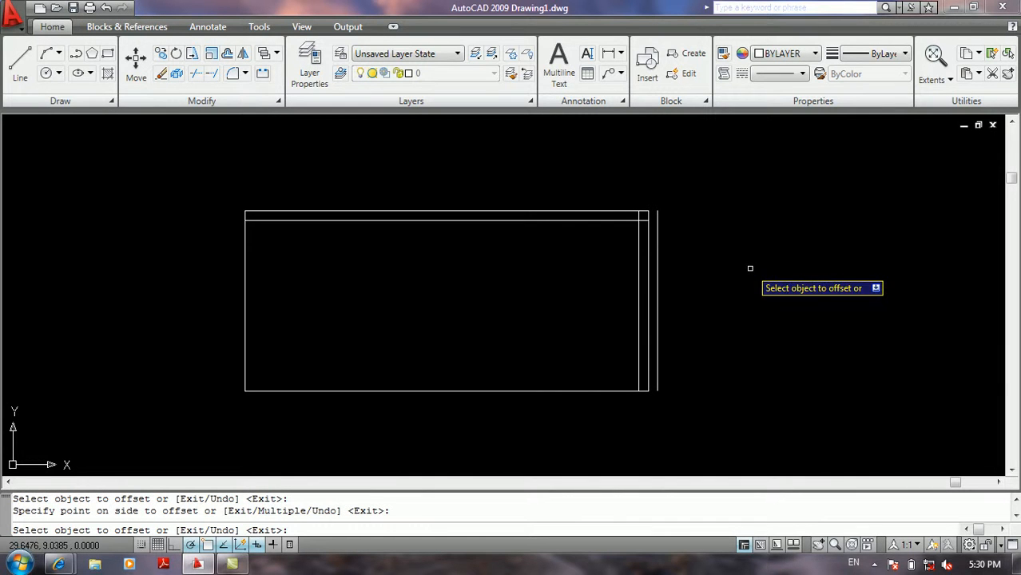
Offset the rectangle's bottom and left edges inward by 0.4 to complete the double outer walls
click(387, 391)
click(386, 352)
click(245, 277)
click(287, 276)
key(Return)
Erase the extra vertical line outside the rectangle's right edge
click(675, 213)
click(657, 250)
key(Delete)
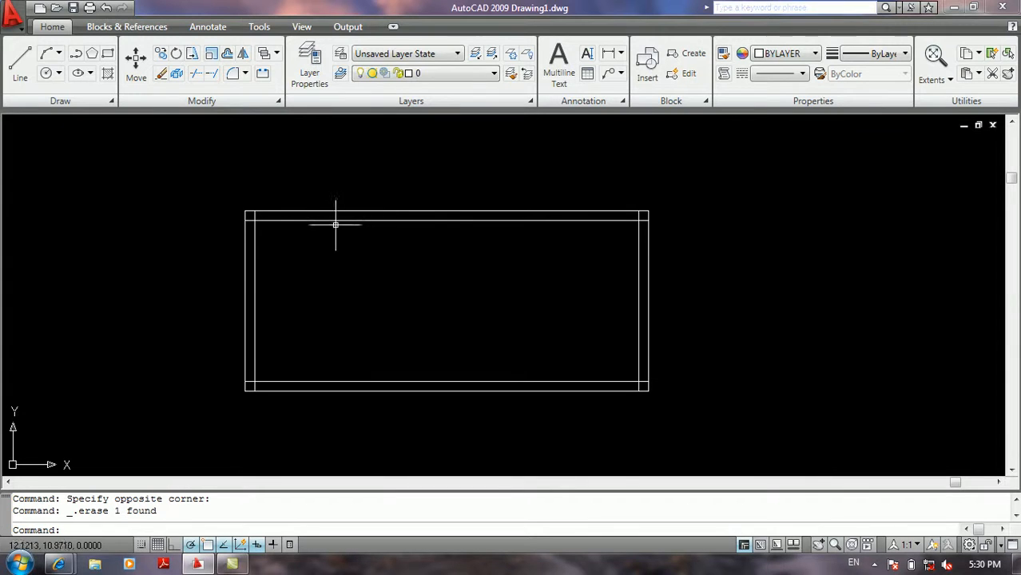
Offset the inner line of the left wall 4 units to the right
scroll(643, 212, up, 3)
scroll(643, 211, down, 1)
scroll(660, 221, down, 3)
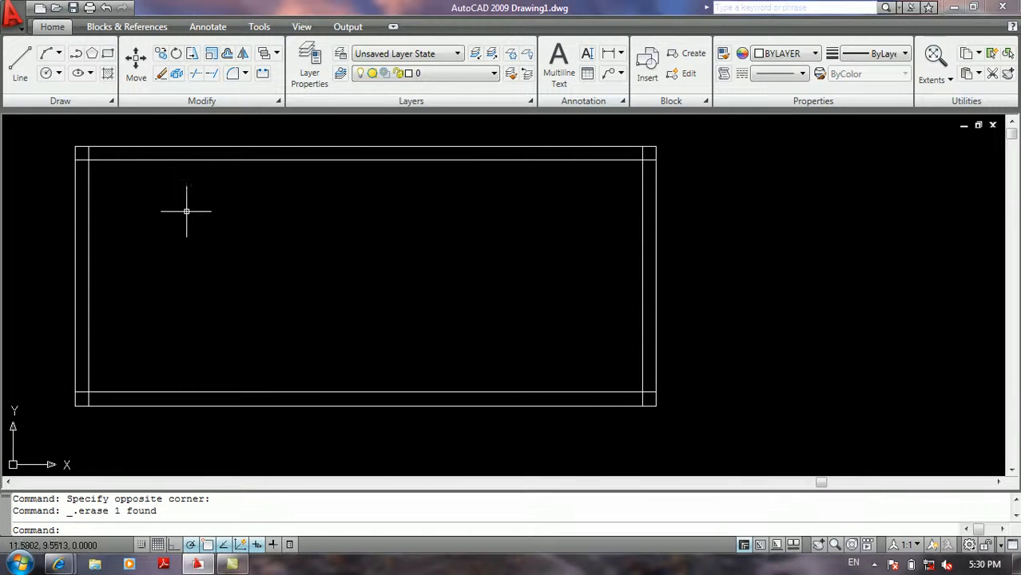
middle_drag(180, 209, 256, 248)
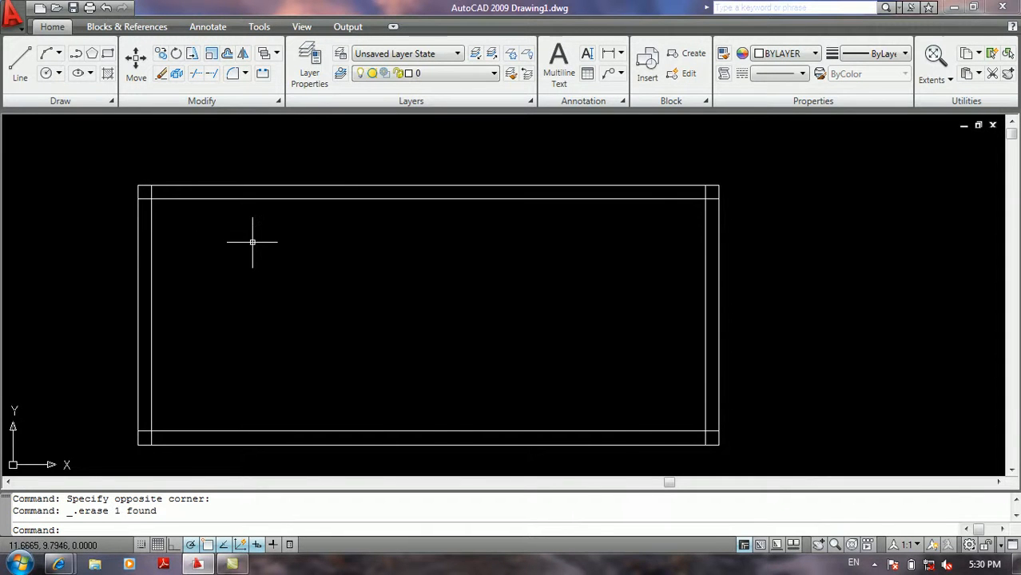
text(o)
key(Return)
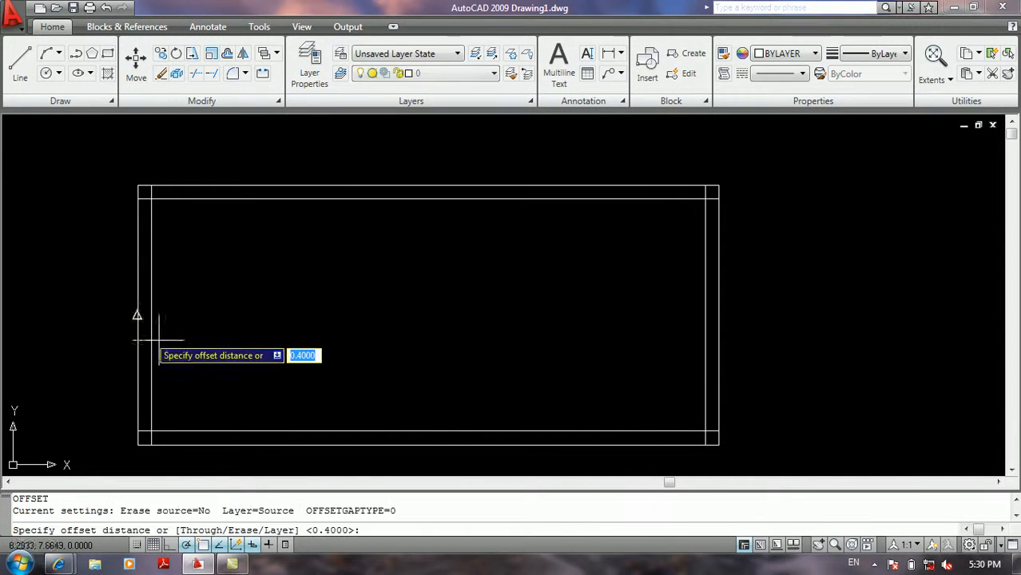
text(4)
key(Return)
click(152, 251)
click(307, 268)
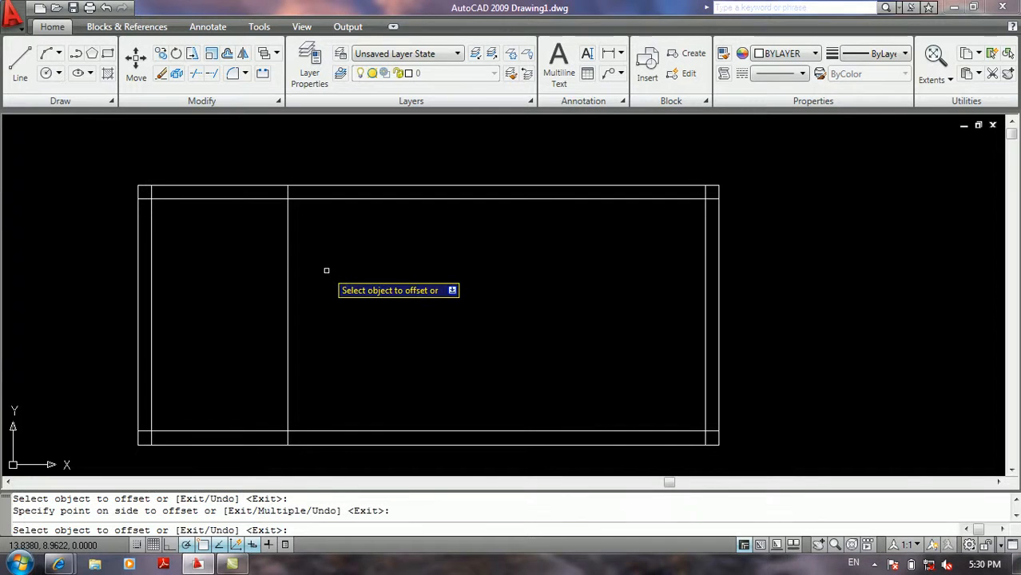
key(Return)
Offset the new vertical partition line 0.4 to the right to give the wall its thickness
key(Return)
text(0.4)
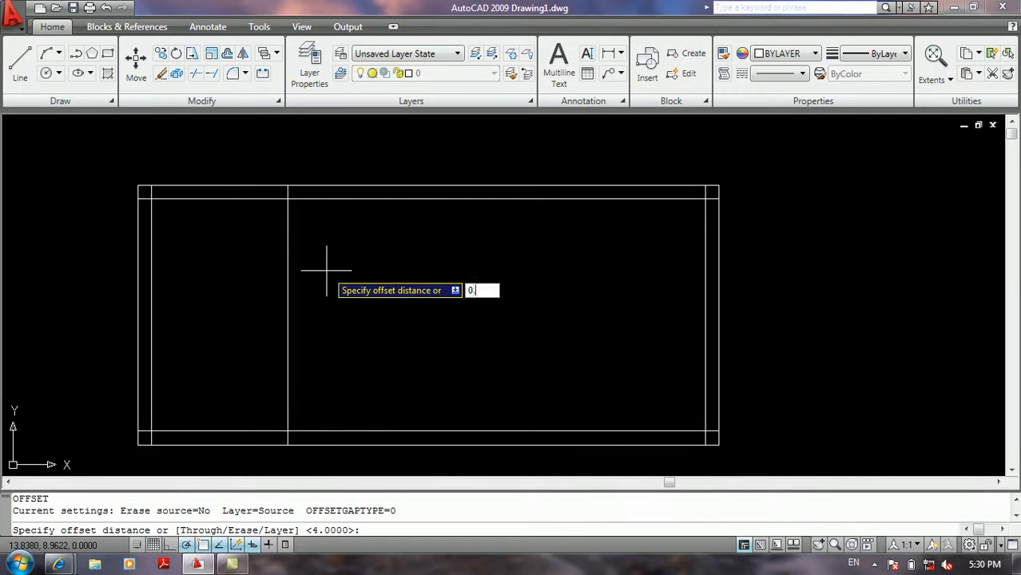
key(Return)
click(287, 280)
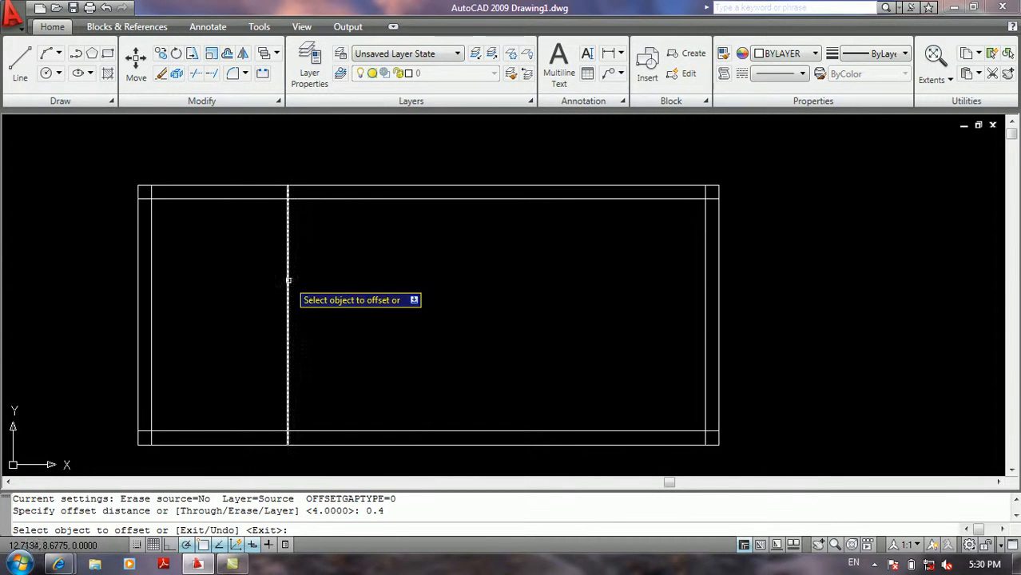
click(342, 281)
key(Return)
Offset the right-hand line of the first partition wall 2.2 to the right
text(o)
key(Return)
text(2.)
key(Return)
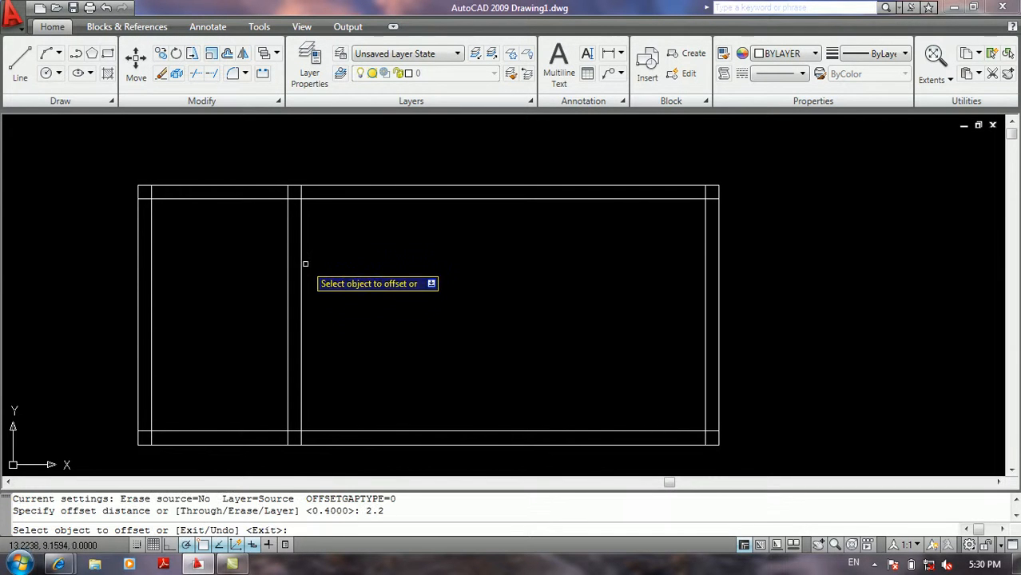
click(303, 265)
click(353, 258)
key(Return)
Offset the second partition's vertical line 0.4 to the right to form its wall thickness
text(o)
key(Return)
text(0.4)
key(Return)
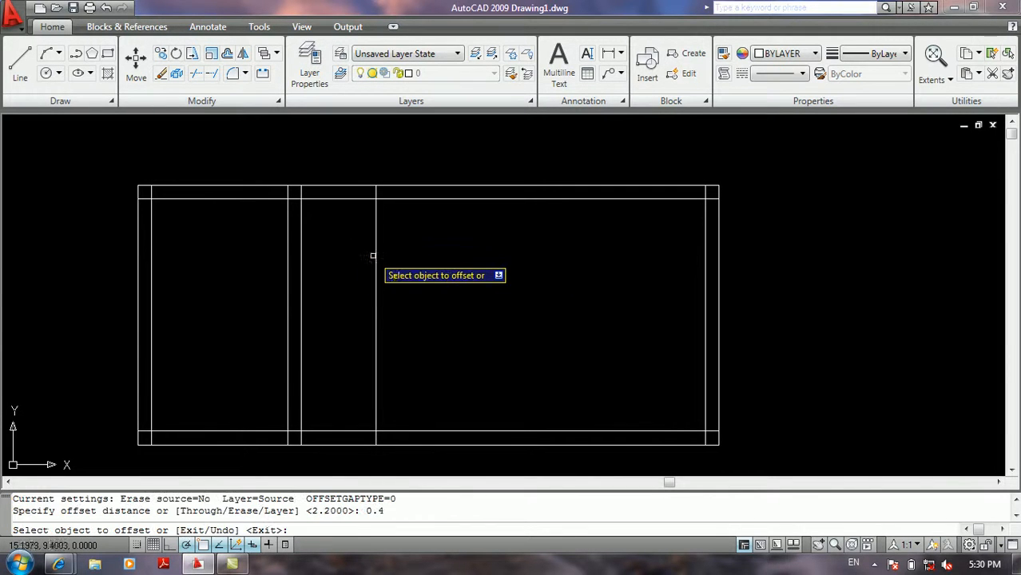
click(376, 248)
click(402, 249)
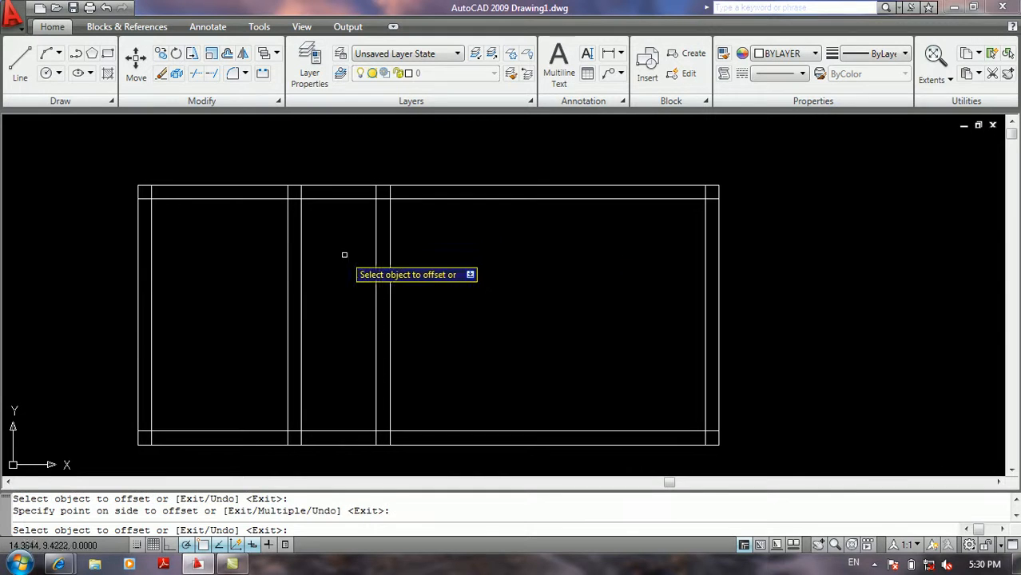
key(Return)
Offset the inner line of the top wall 1.8 downward
key(Return)
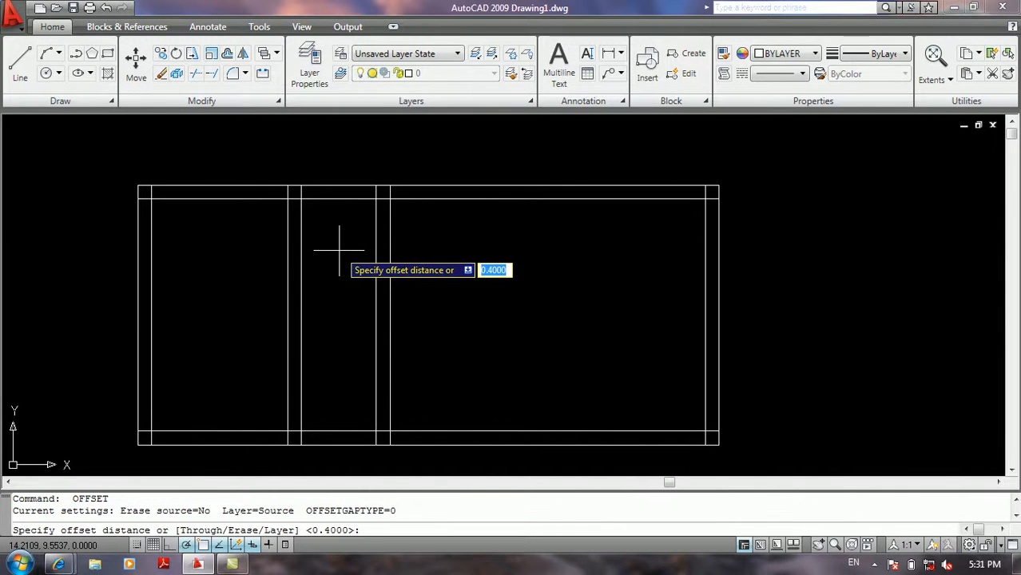
key(Return)
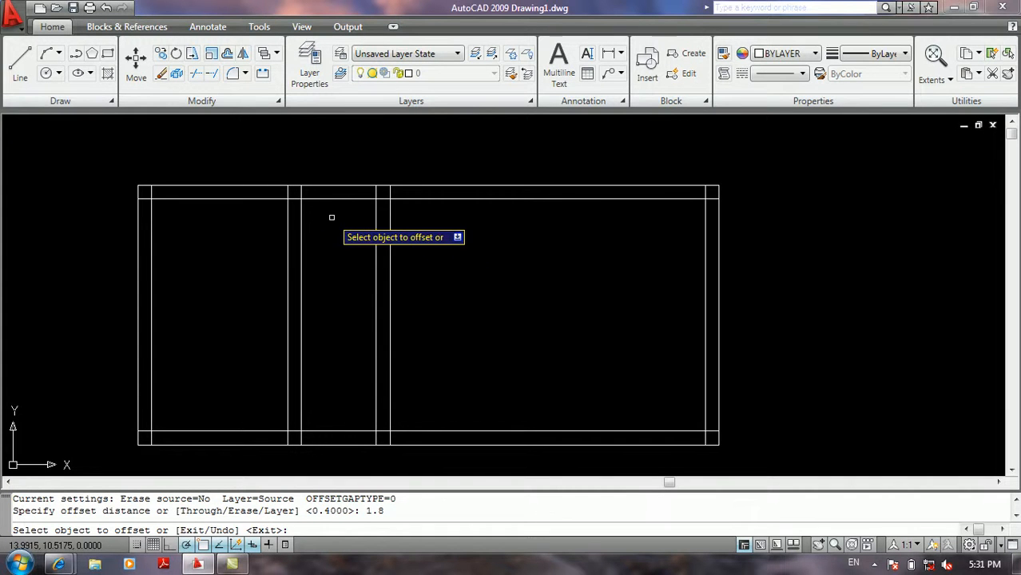
click(333, 196)
click(332, 235)
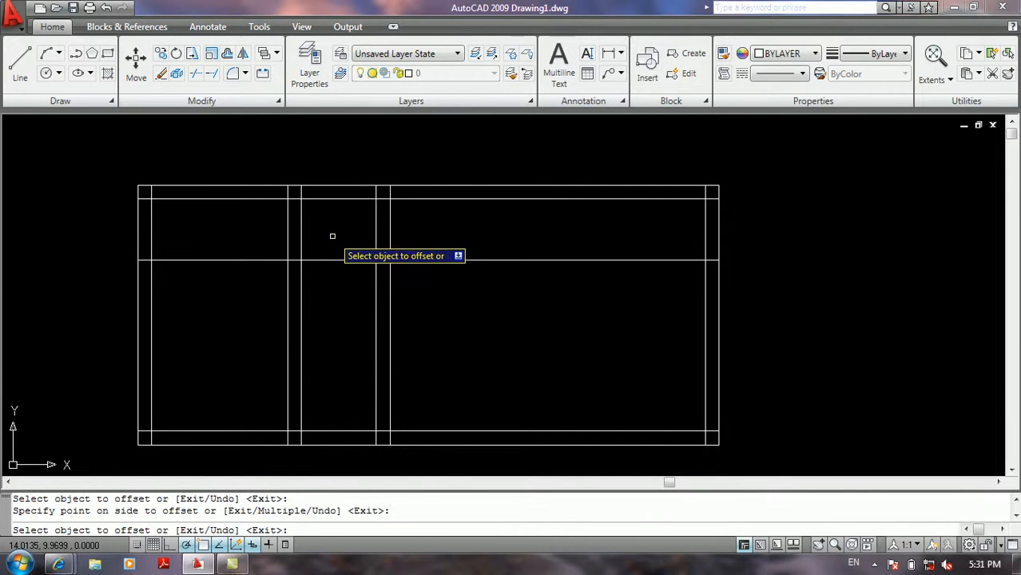
key(Return)
Offset the new horizontal line 0.4 downward to form the horizontal partition wall
key(Return)
text(0.4)
key(Return)
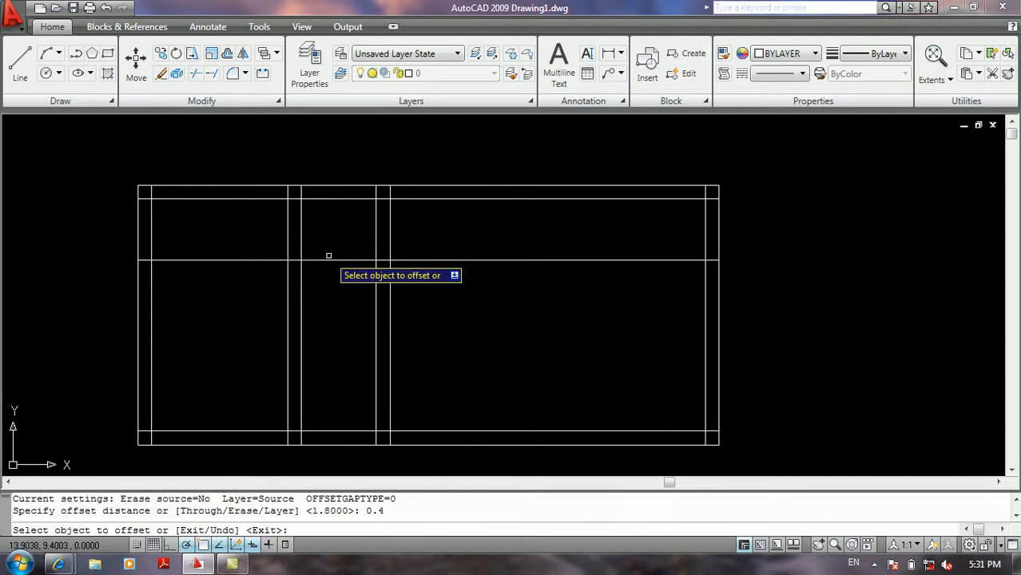
click(327, 259)
click(331, 278)
key(Return)
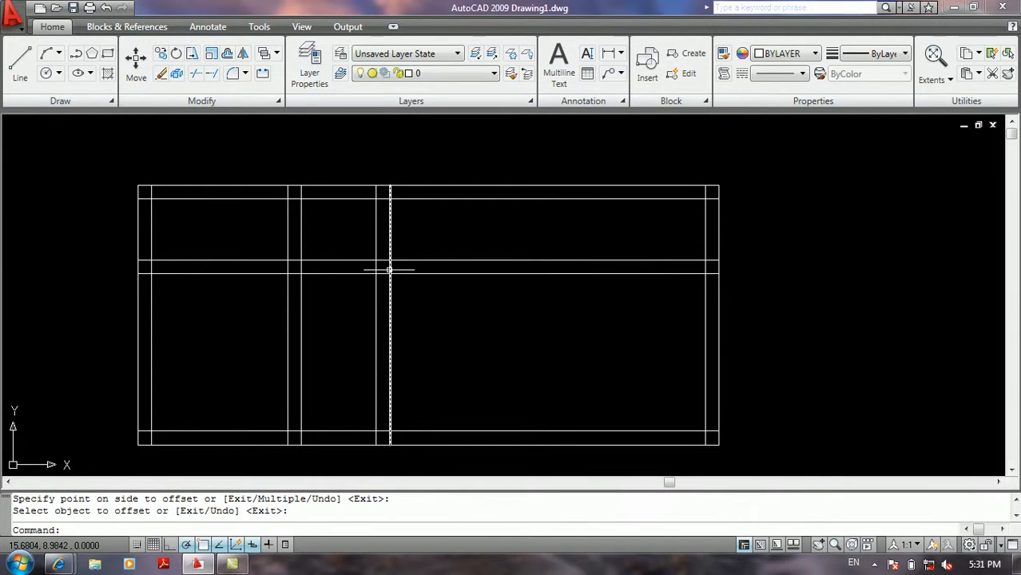
Offset the plan's top outer line with the Through option, placing two parallel horizontal lines above the plan
middle_drag(379, 268, 378, 285)
text(o)
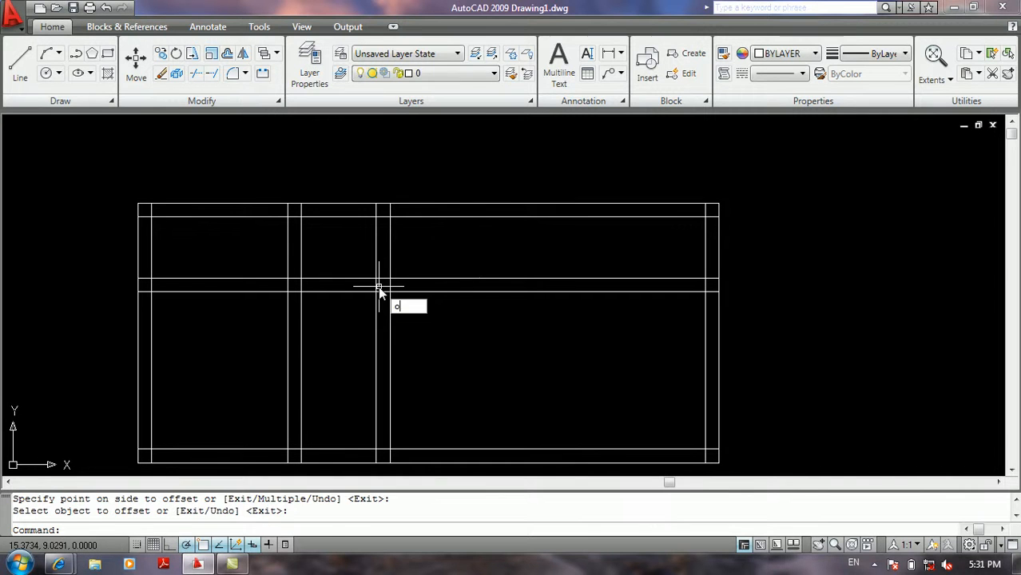
key(Return)
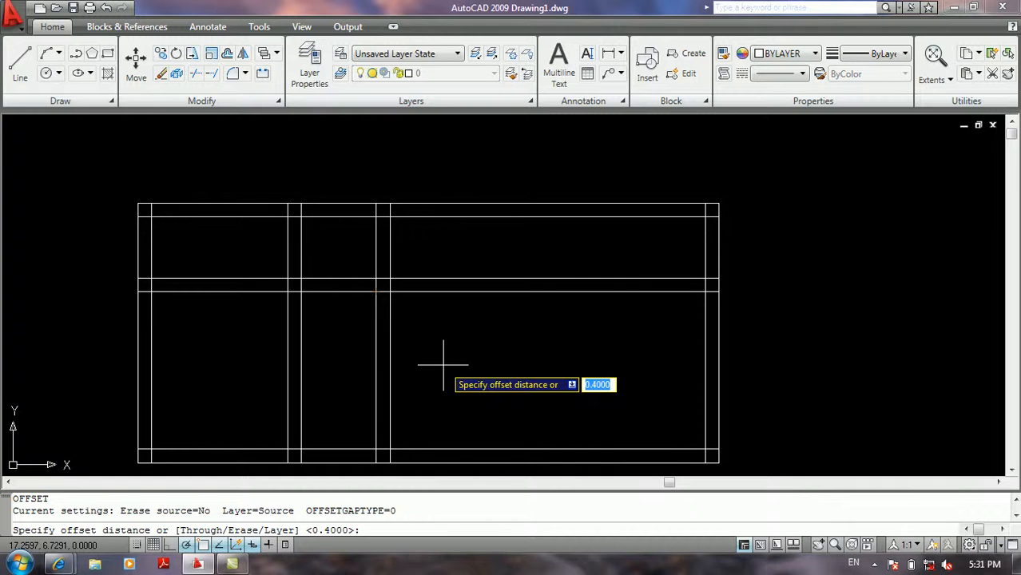
text(t)
key(Return)
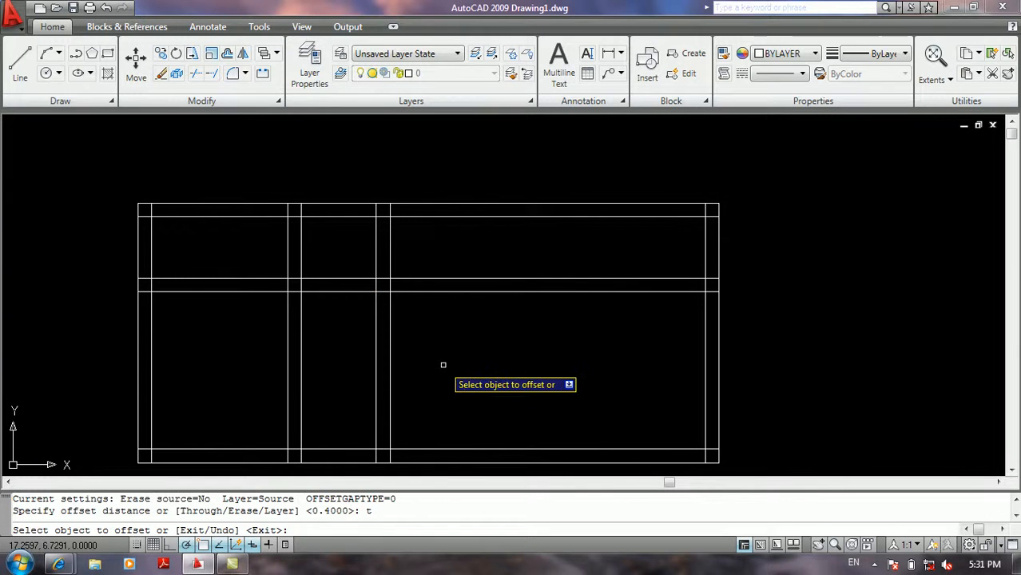
middle_drag(513, 303, 513, 427)
click(511, 329)
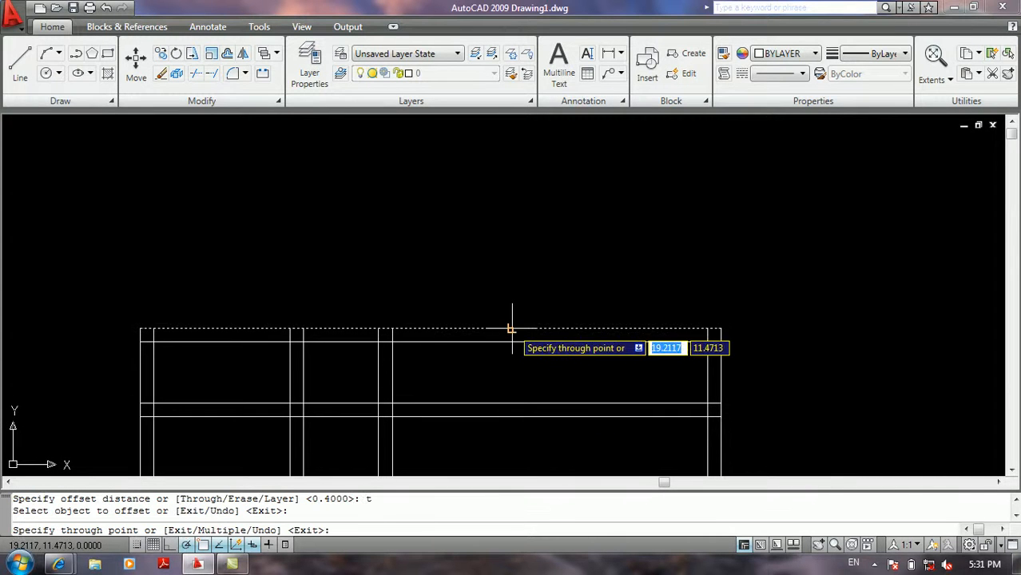
click(501, 185)
click(501, 185)
click(496, 239)
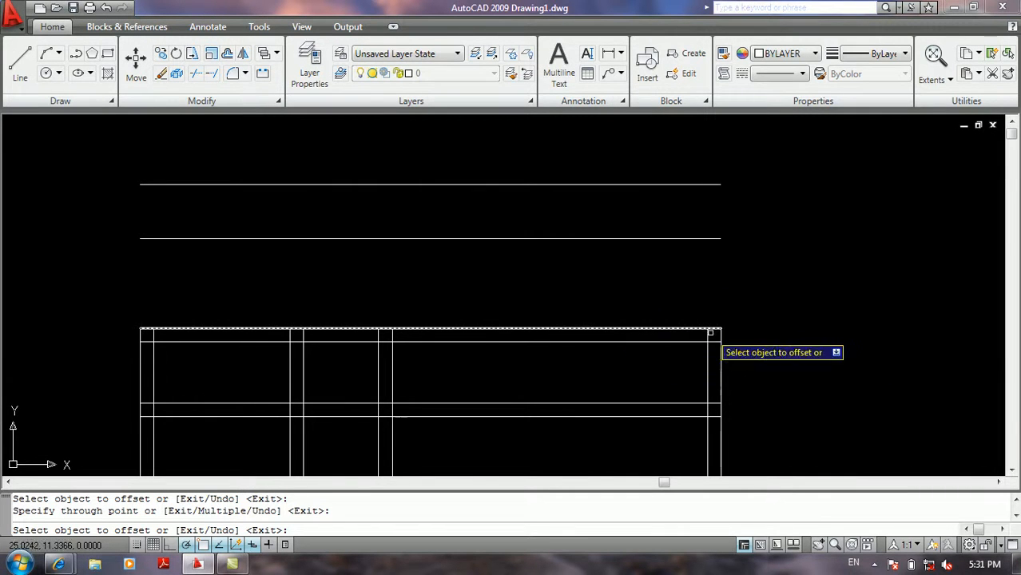
Offset the plan's right outer line through a point well to its right and exit Offset
scroll(724, 348, down, 4)
scroll(724, 348, up, 3)
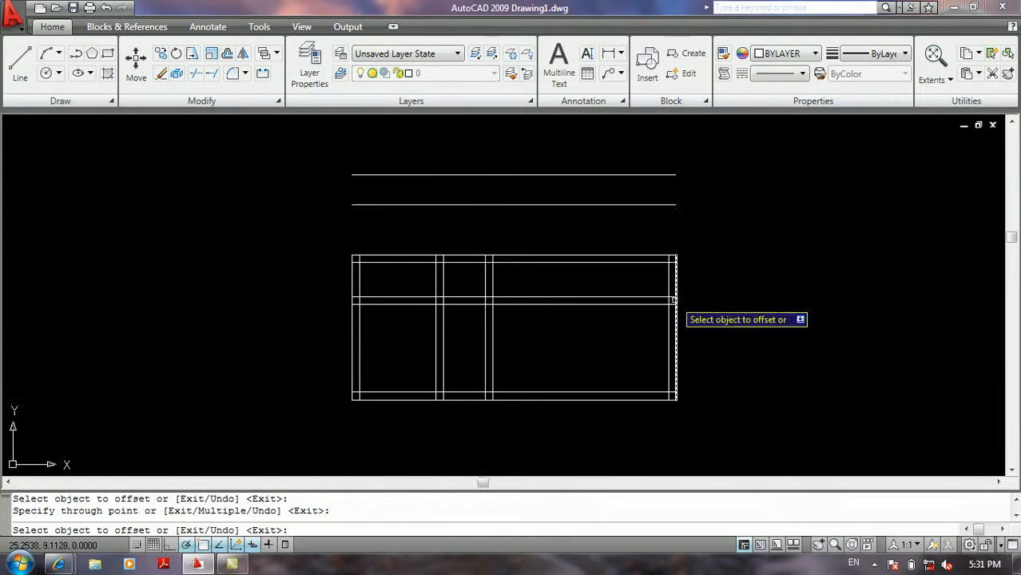
click(676, 299)
click(871, 299)
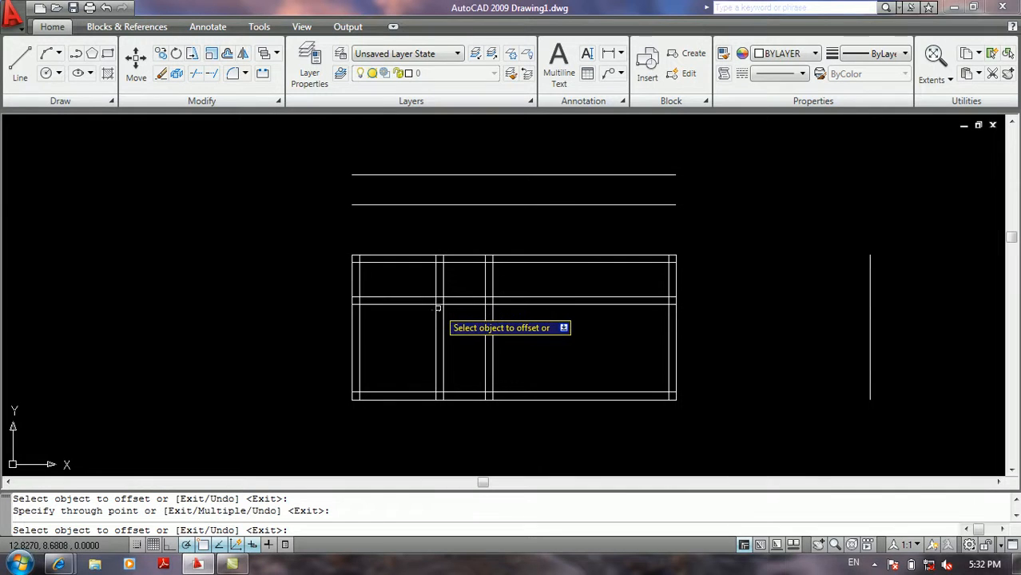
text(e)
key(Return)
Set Offset to erase the source object, and offset the lower of the two lines above the plan 4 upward
middle_drag(470, 300, 416, 301)
key(Return)
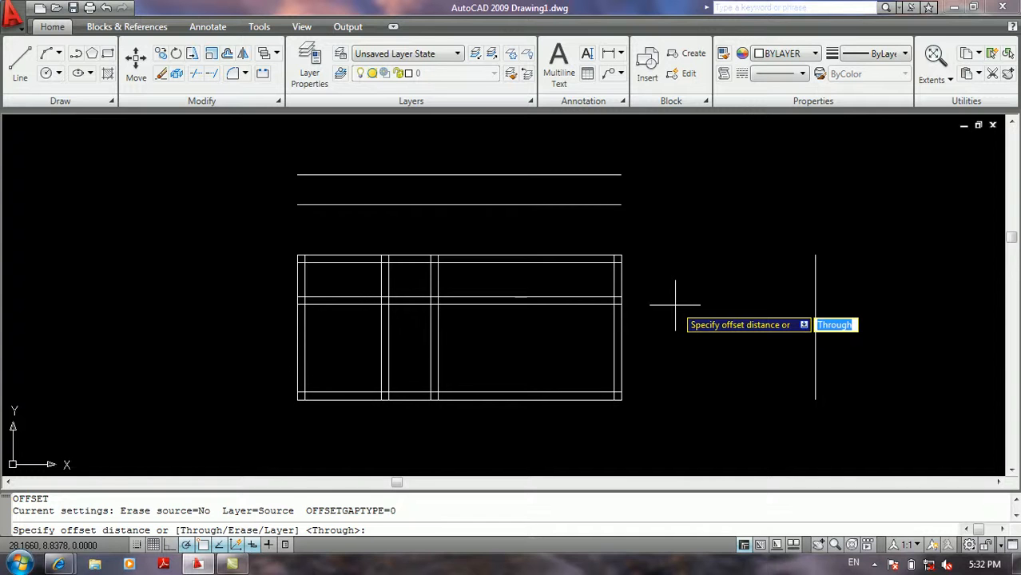
text(e)
key(Return)
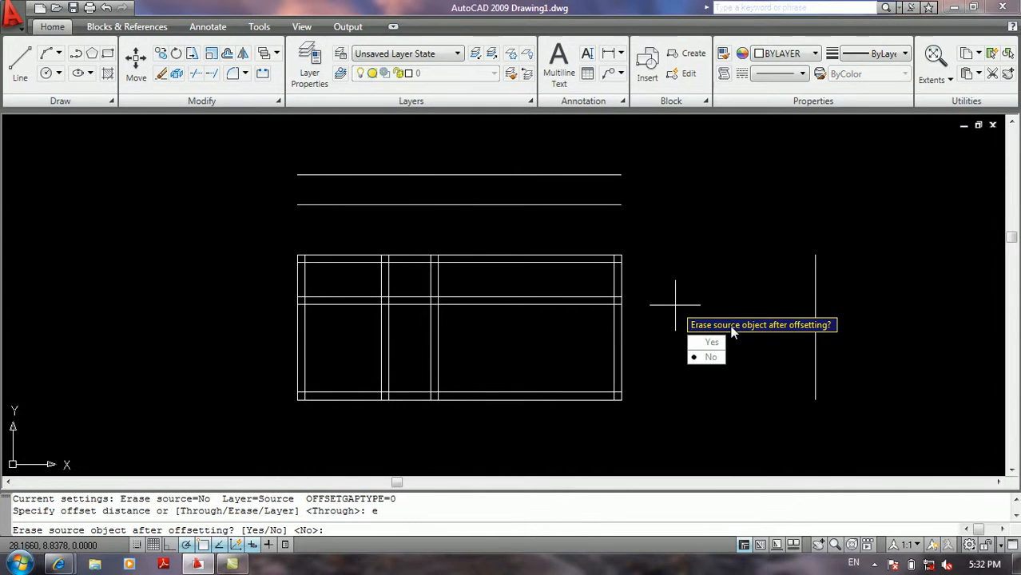
click(710, 342)
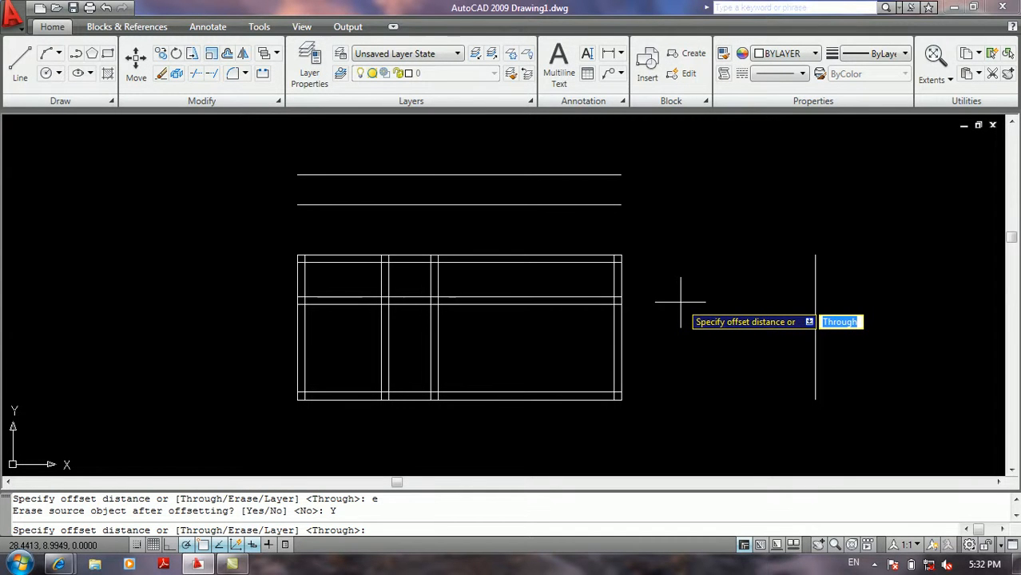
text(4)
key(Return)
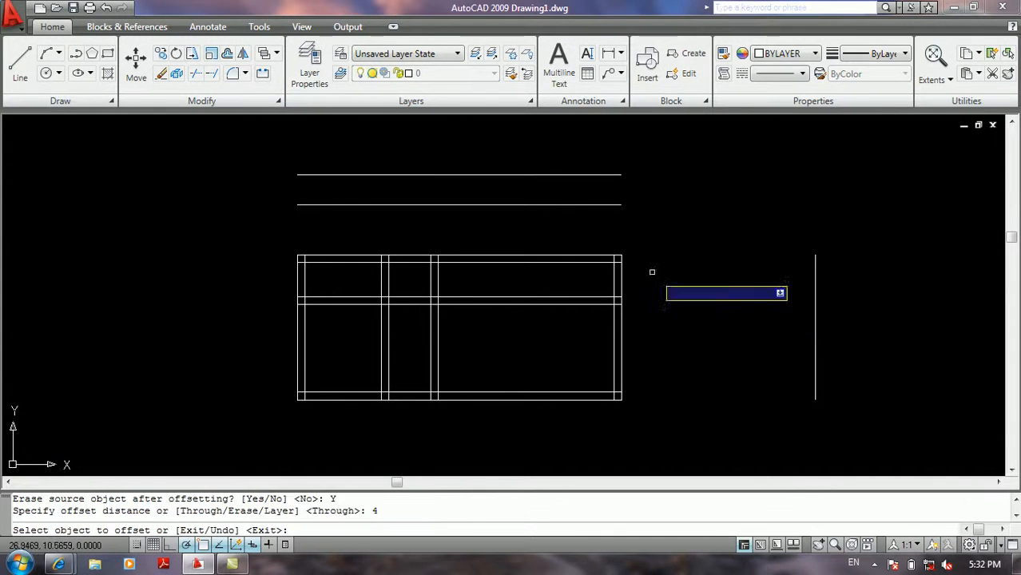
click(546, 205)
click(552, 156)
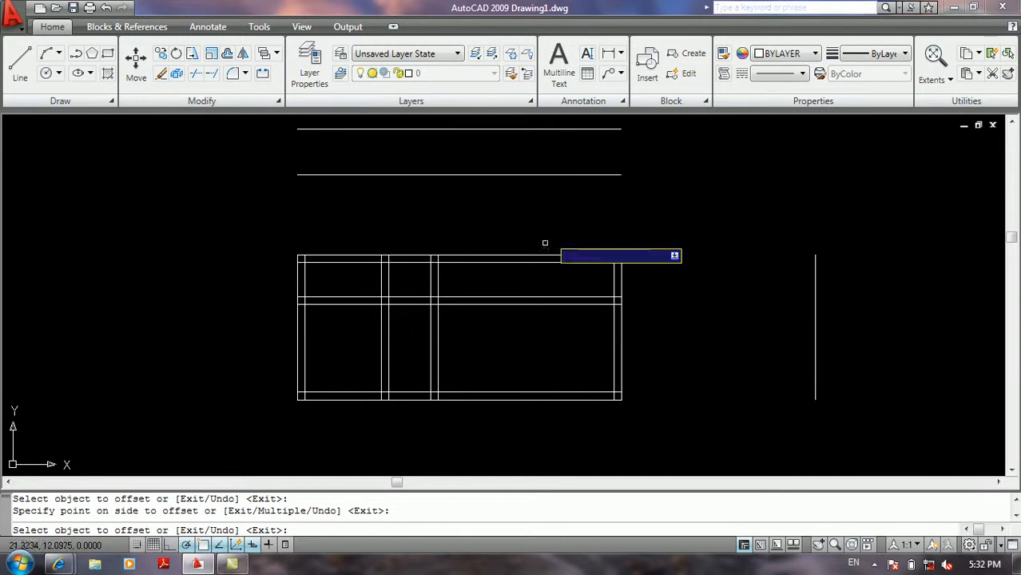
Offset the lower line of the horizontal partition wall 4 downward with its source erased
scroll(505, 294, up, 3)
click(498, 313)
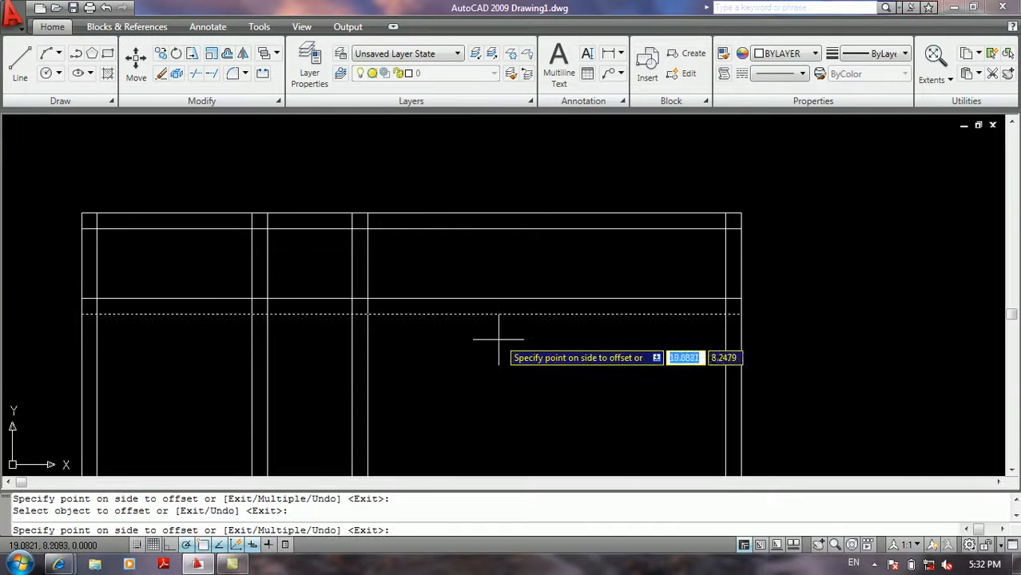
click(492, 380)
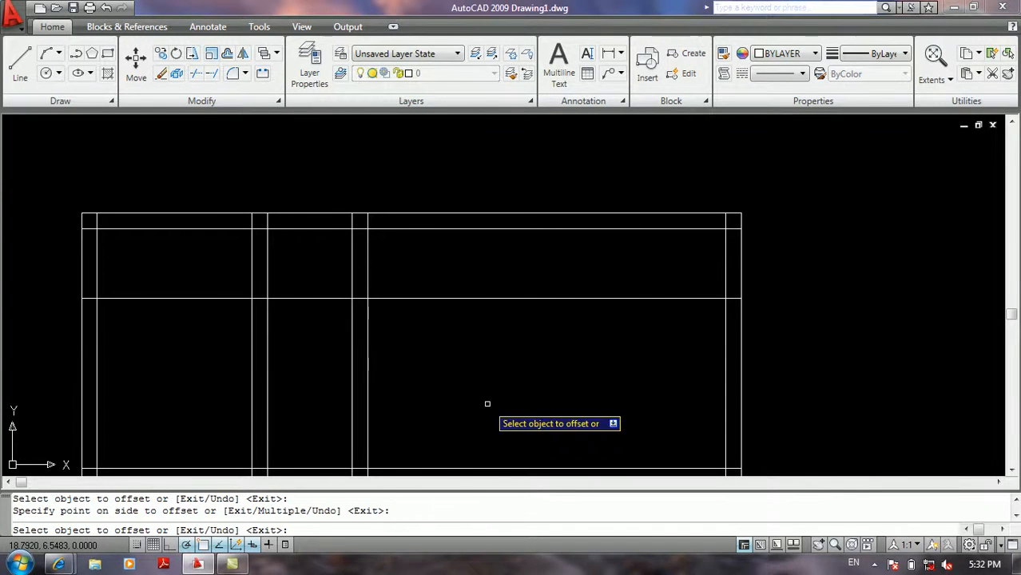
Undo the last offset of the horizontal partition line and finish the Offset command
middle_drag(488, 404, 500, 338)
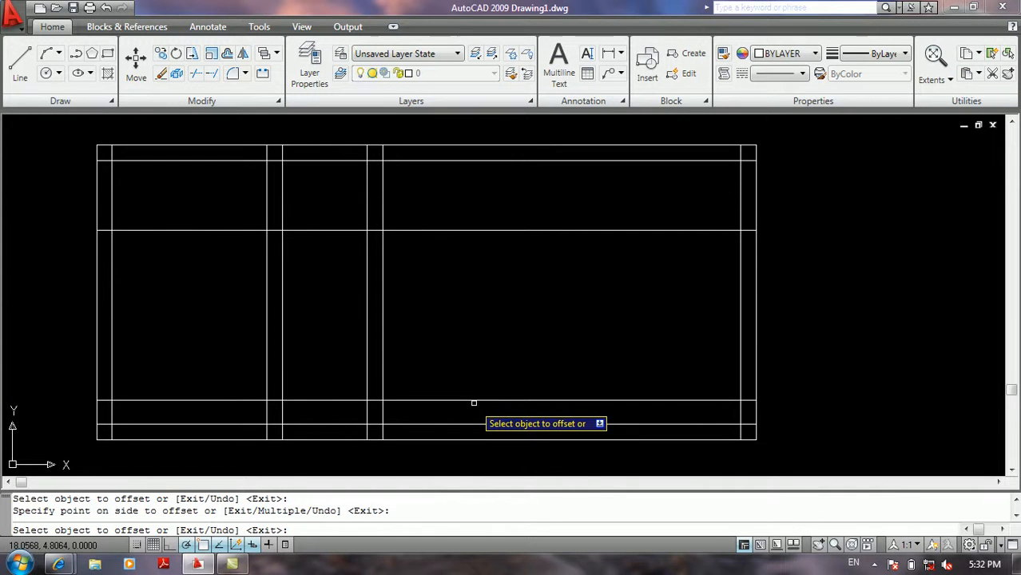
text(u)
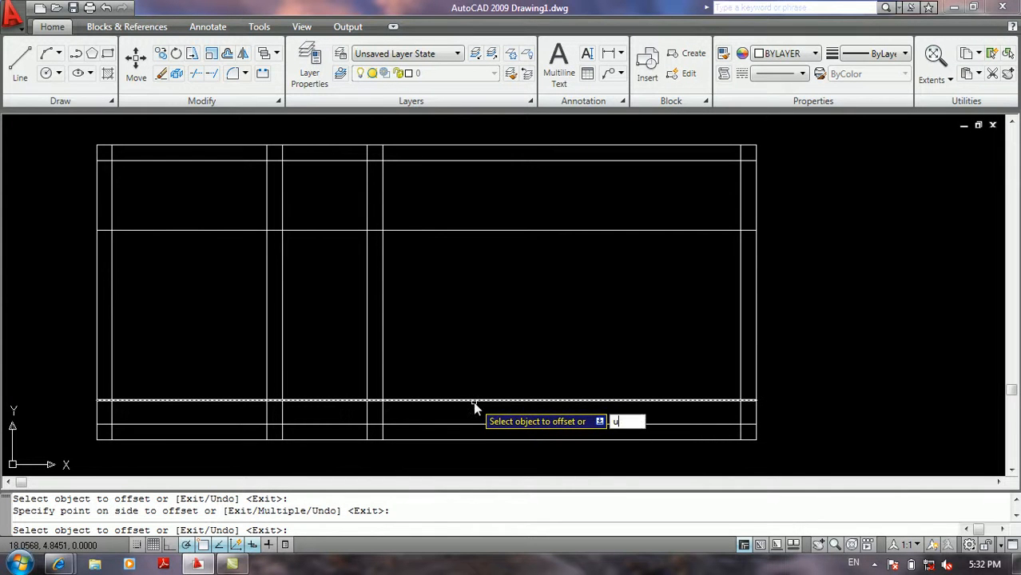
key(Return)
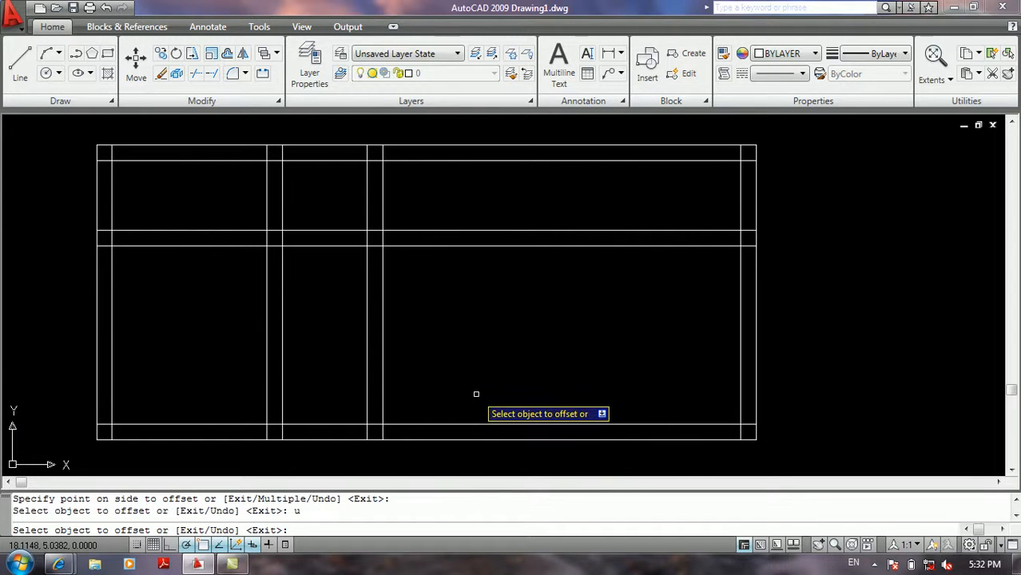
key(Return)
scroll(519, 352, down, 4)
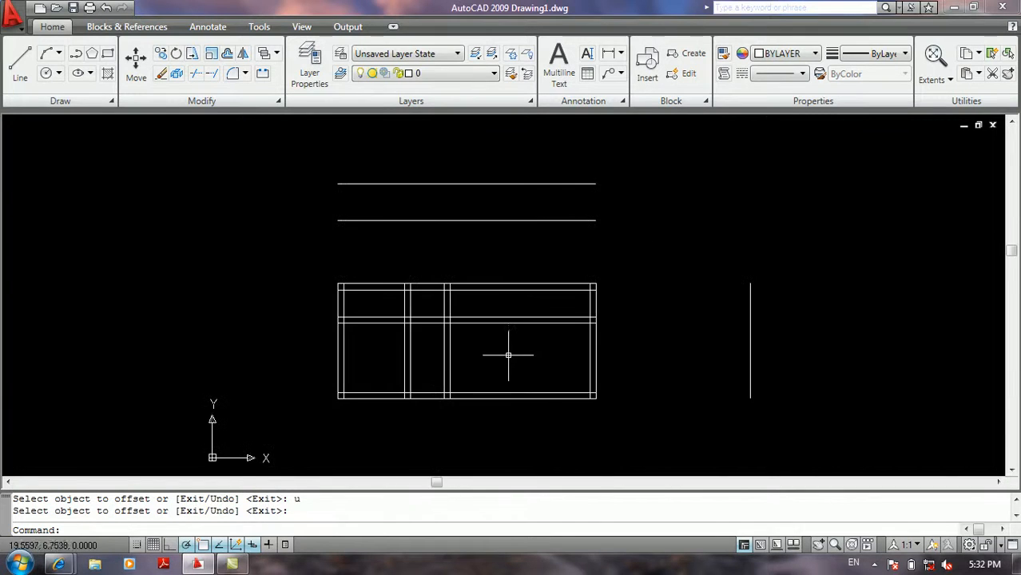
middle_drag(507, 356, 473, 367)
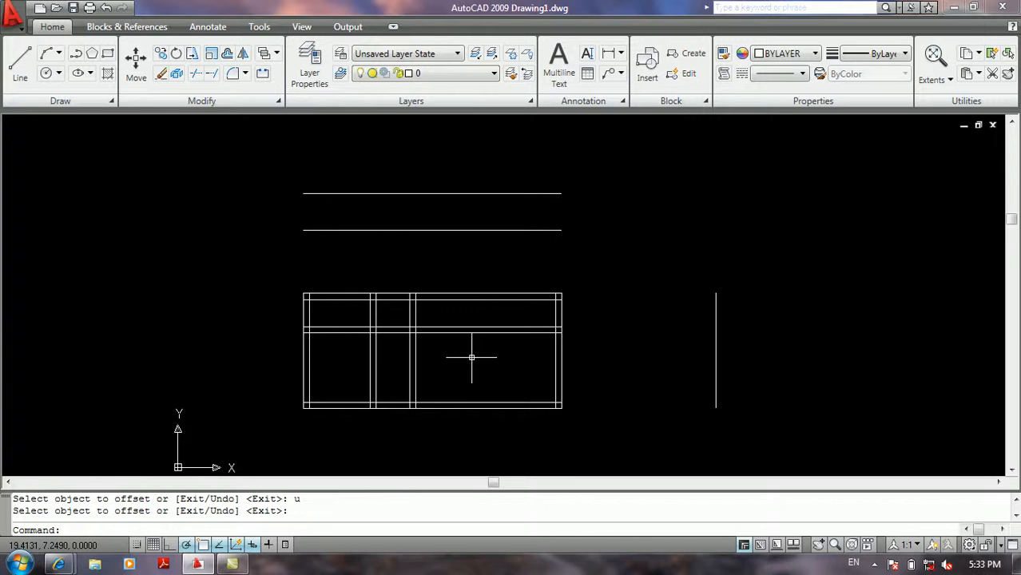
middle_drag(471, 358, 488, 309)
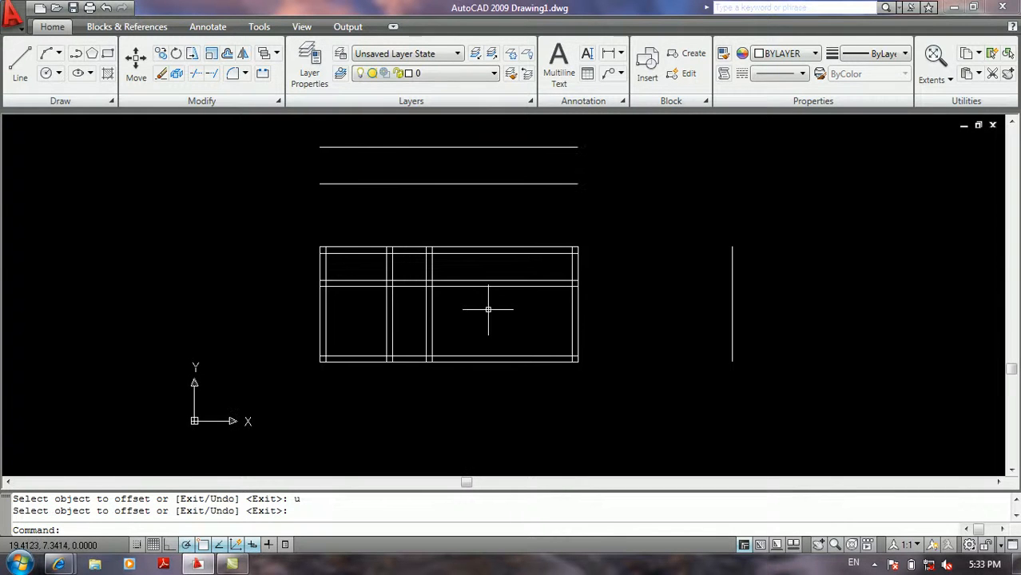
text(o)
key(Return)
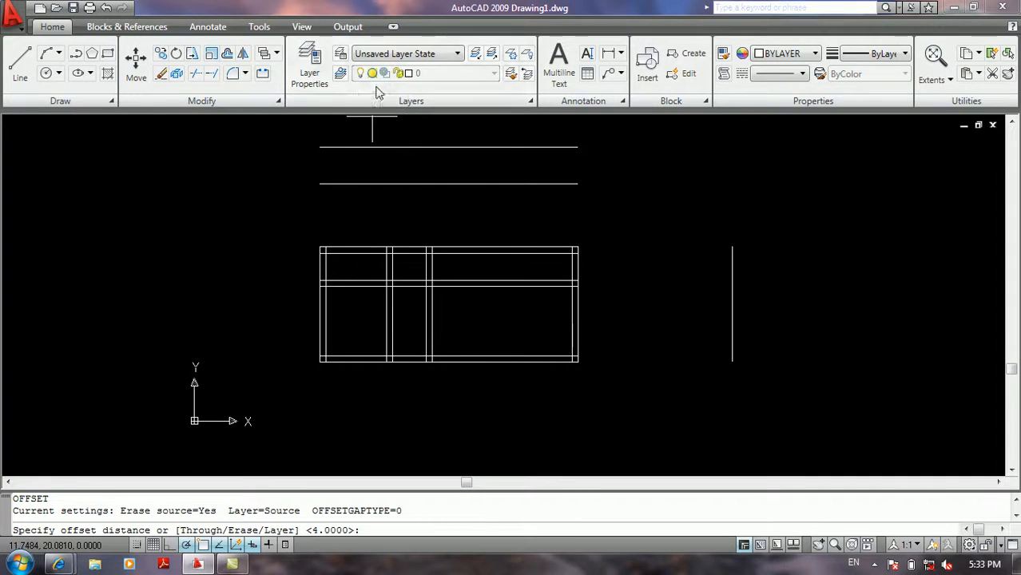
key(Return)
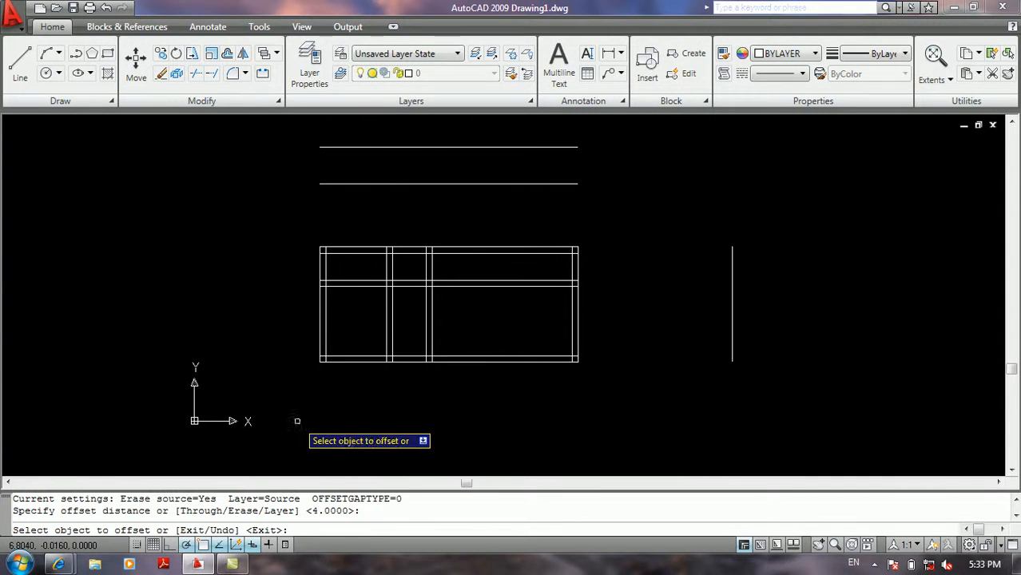
key(Return)
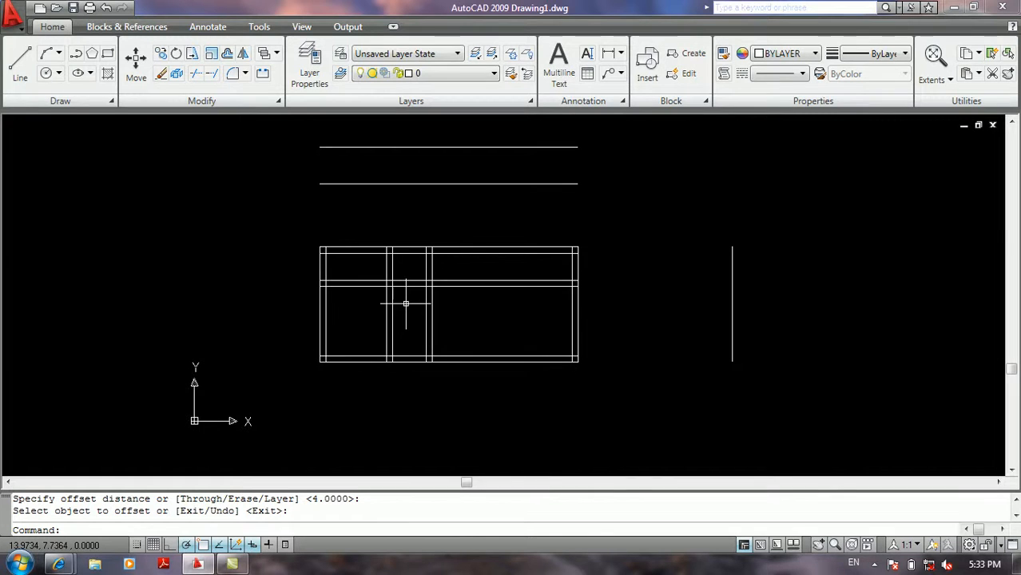
mouse_move(414, 307)
middle_down()
mouse_move(488, 342)
mouse_move(434, 302)
mouse_move(326, 308)
mouse_move(306, 326)
middle_up()
scroll(490, 338, up, 2)
scroll(386, 314, down, 2)
scroll(327, 304, up, 2)
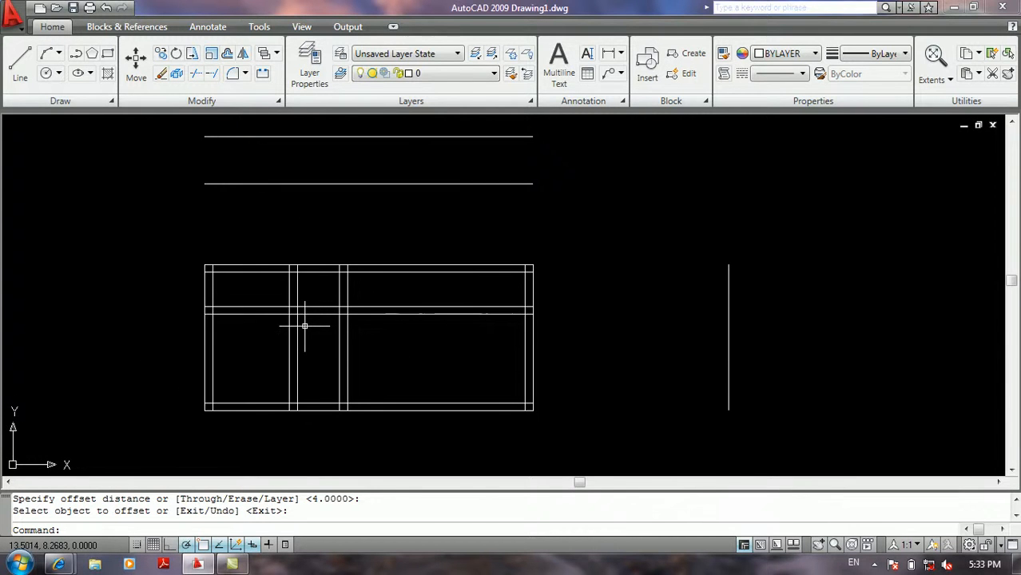
scroll(314, 327, up, 2)
mouse_move(314, 327)
middle_down()
mouse_move(399, 320)
mouse_move(433, 291)
middle_up()
scroll(433, 292, up, 2)
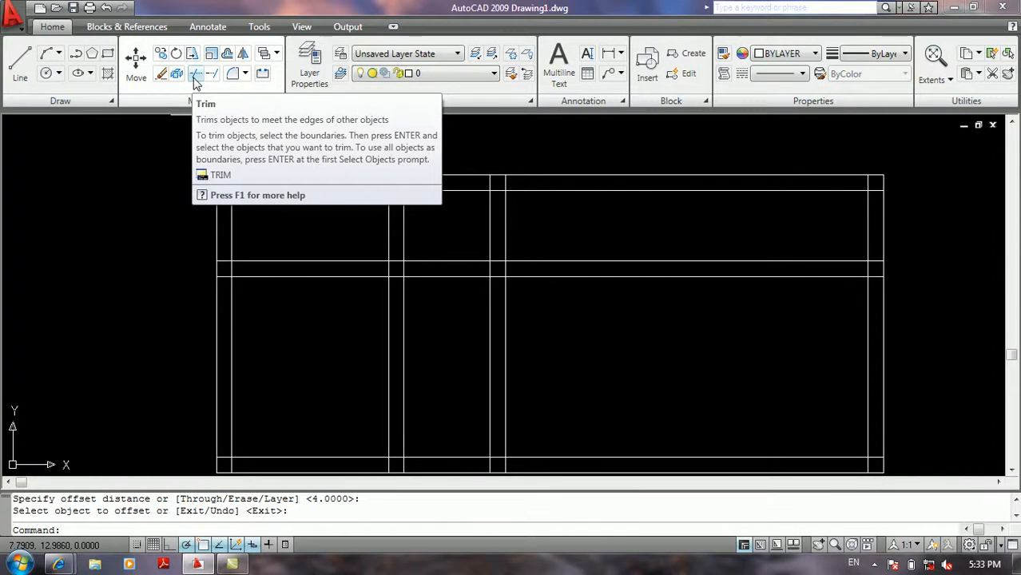
click(14, 18)
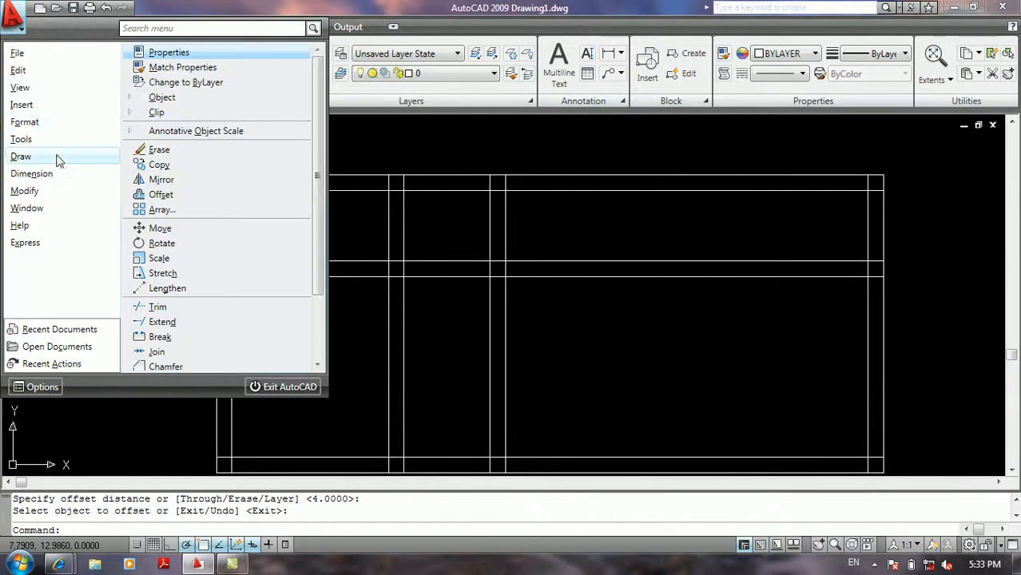
mouse_move(52, 193)
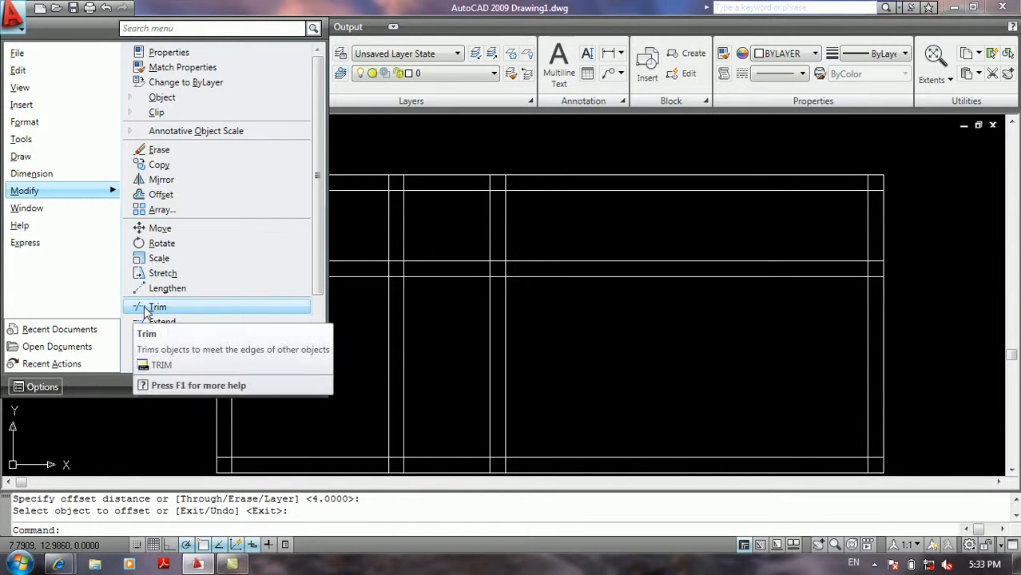
click(144, 429)
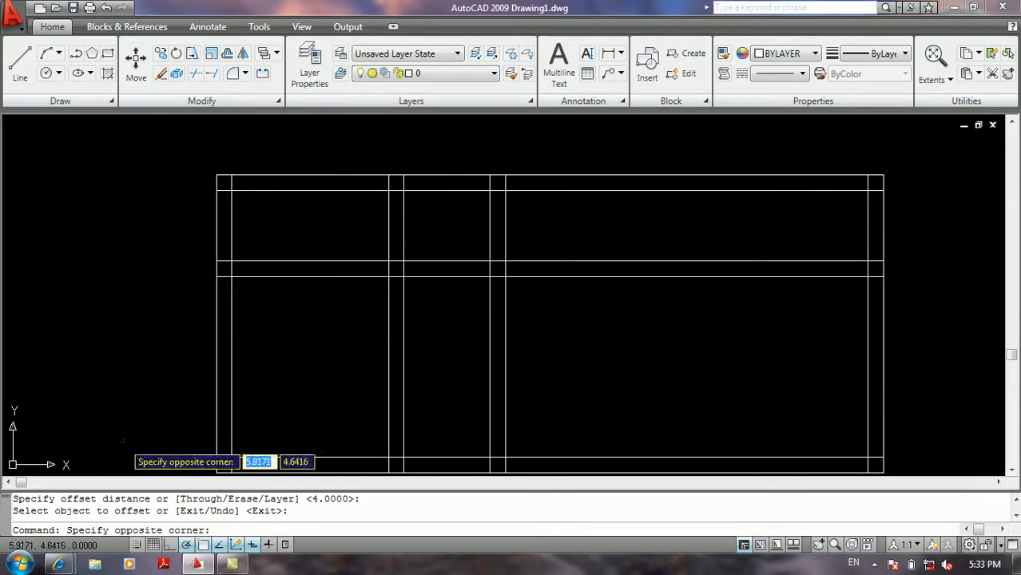
click(121, 361)
Trim both horizontal partition lines between the left wall and the first vertical partition, using all objects as cutting edges
text(tr)
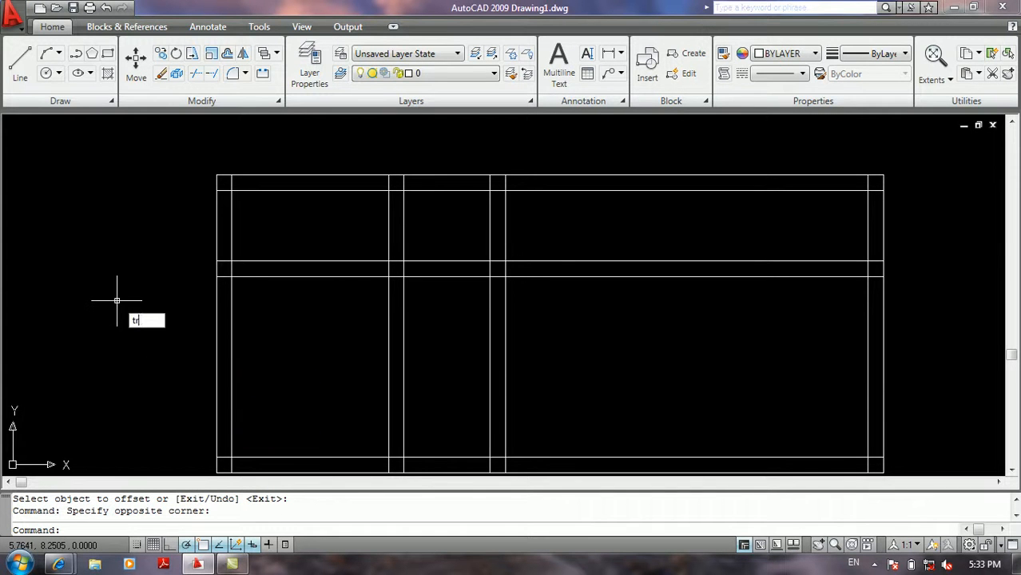
key(Return)
key(Return)
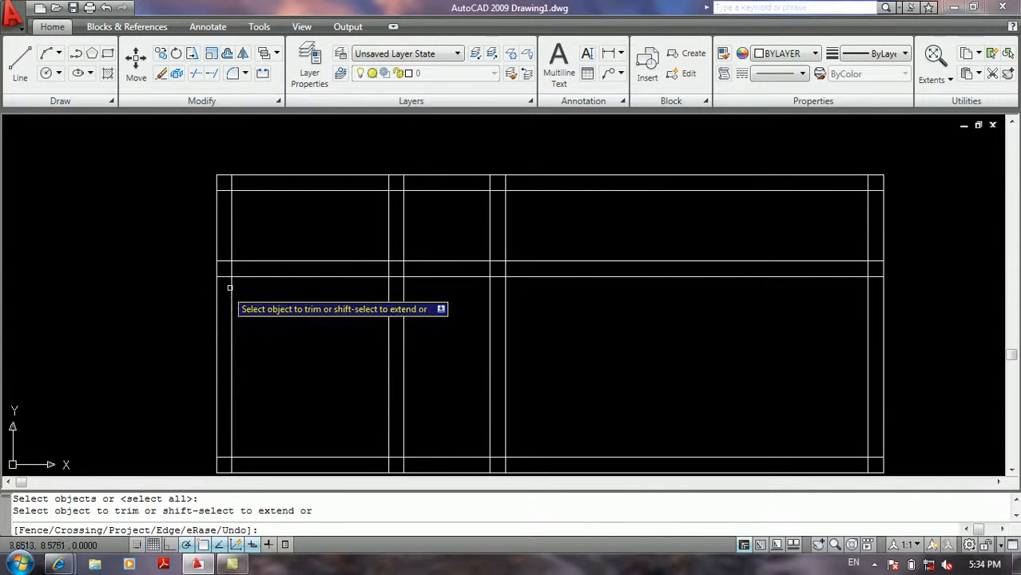
scroll(249, 280, up, 3)
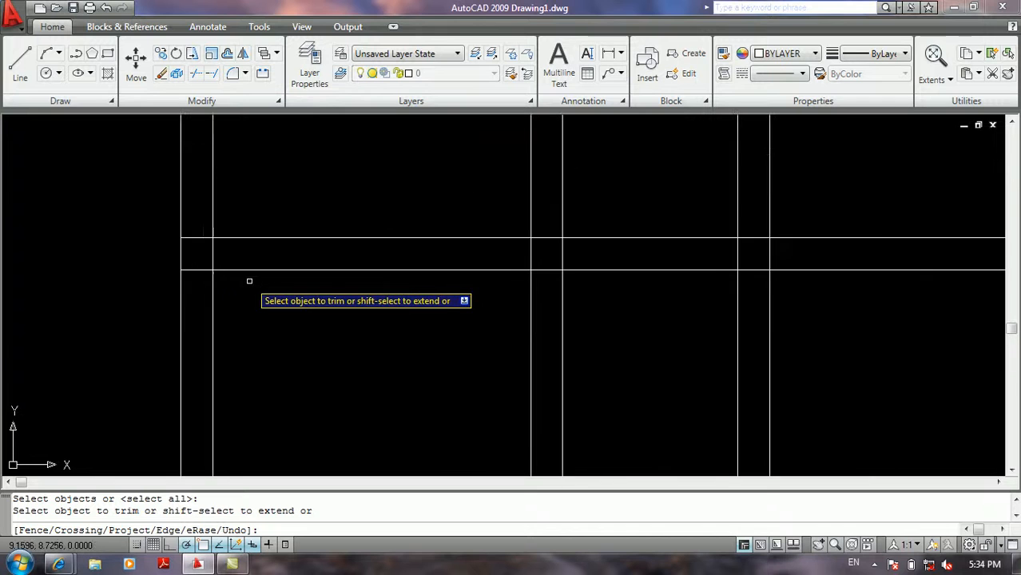
click(438, 269)
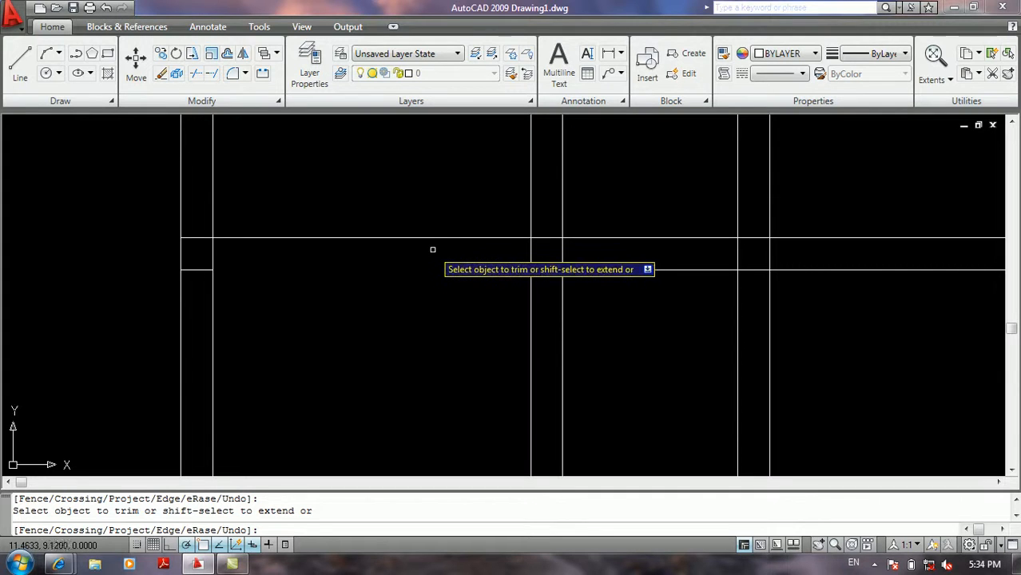
click(433, 238)
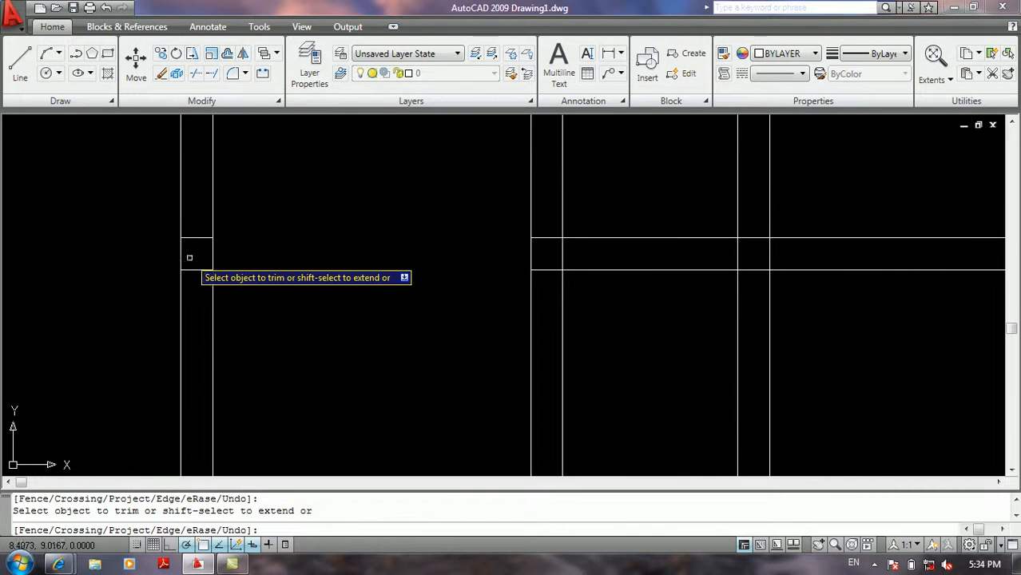
Try to trim the two short horizontal line pieces inside the left wall's thickness with crossing selections
scroll(190, 258, up, 3)
click(200, 188)
click(190, 312)
click(205, 199)
click(187, 292)
click(205, 281)
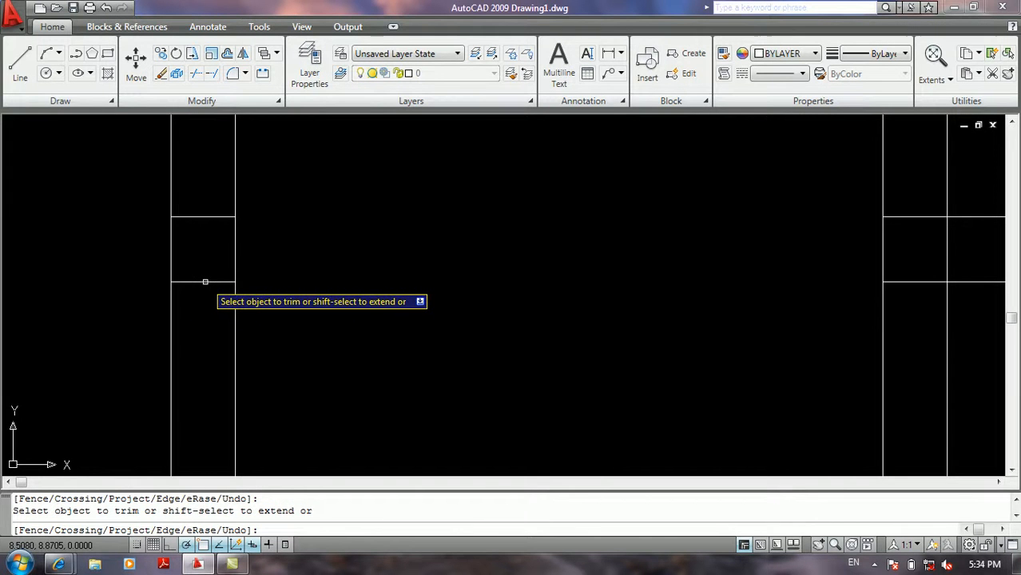
click(193, 200)
click(193, 301)
scroll(200, 291, down, 3)
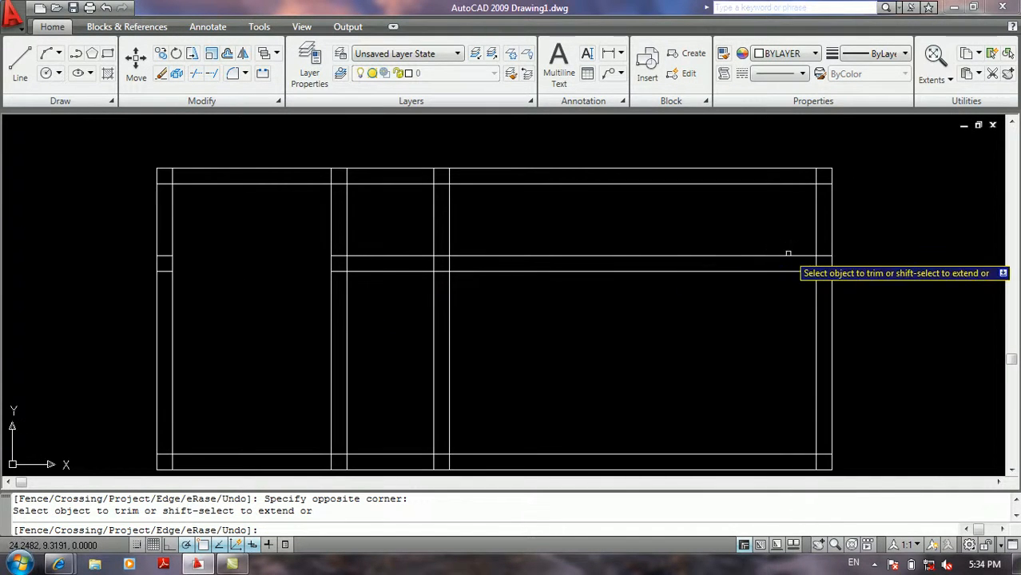
Trim both horizontal partition lines from the second vertical partition through the right wall's thickness with crossing selections
scroll(840, 241, up, 5)
click(863, 230)
click(864, 326)
scroll(771, 320, down, 2)
click(639, 226)
click(508, 336)
scroll(772, 295, down, 2)
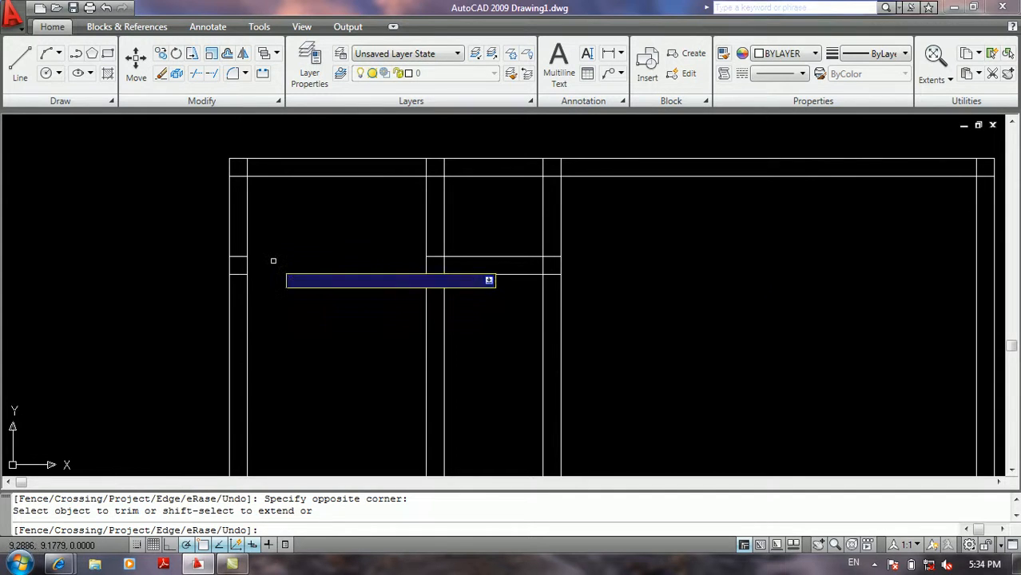
Finish trimming and erase the two short horizontal line pieces left inside the left wall's thickness
key(Return)
scroll(232, 264, up, 2)
click(245, 234)
click(240, 292)
key(Delete)
scroll(242, 297, down, 2)
scroll(303, 296, down, 3)
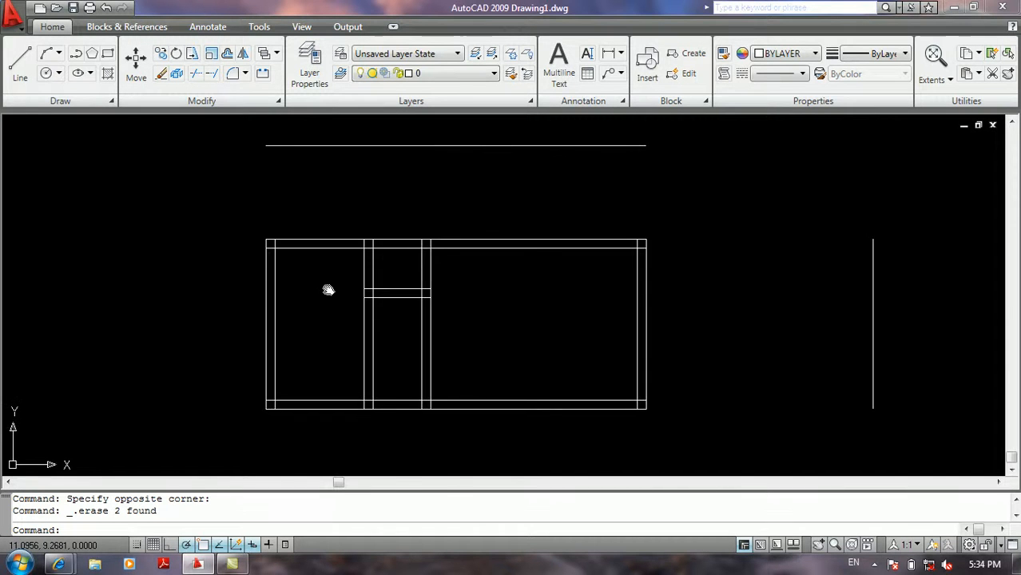
scroll(277, 289, down, 1)
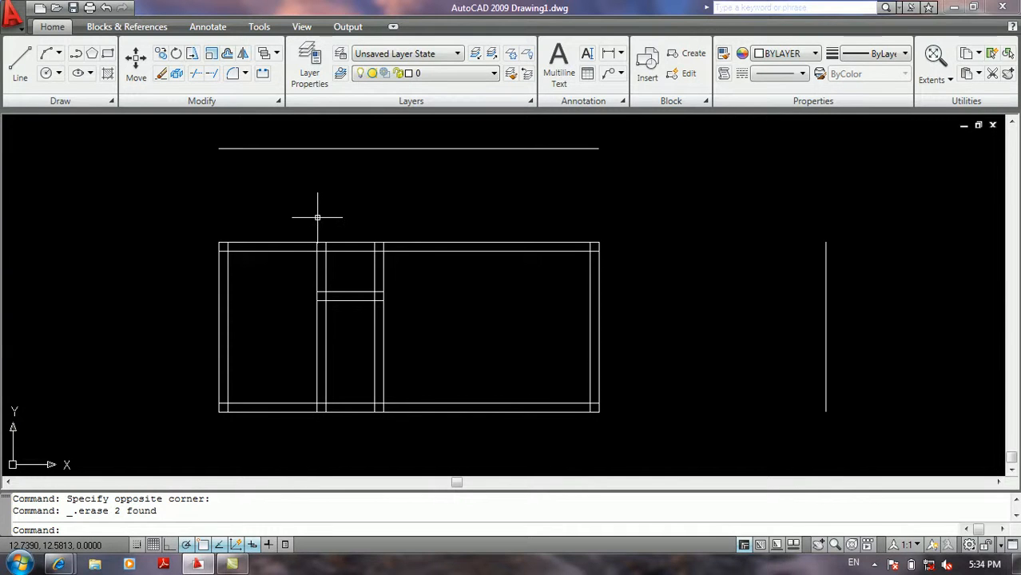
Trim the line ends crossing the top wall and upper-left corner with Trim's Fence option, using all objects as cutting edges
mouse_move(301, 329)
middle_down()
mouse_move(323, 325)
mouse_move(303, 313)
middle_up()
scroll(323, 324, up, 2)
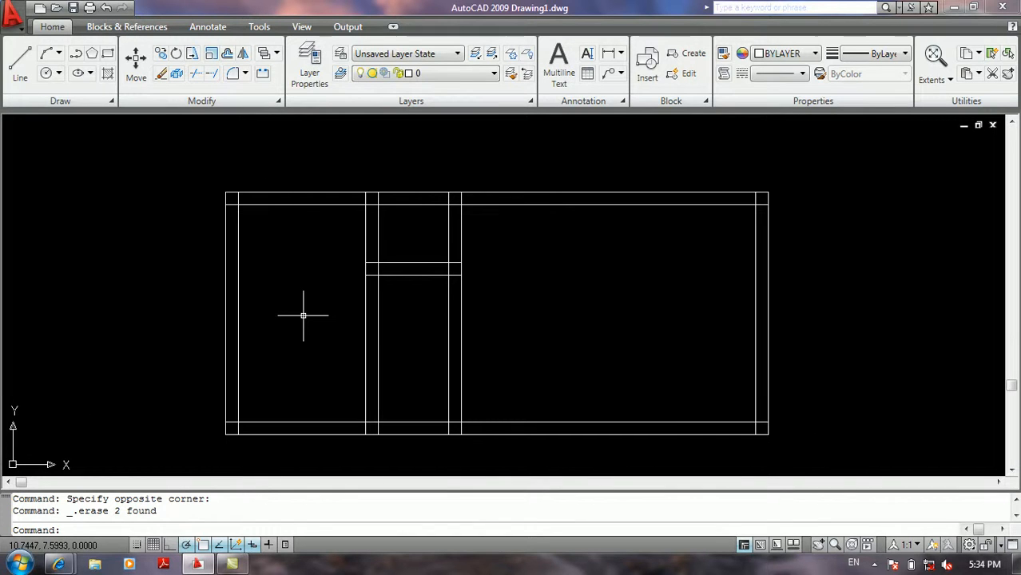
text(tr)
key(Return)
key(Return)
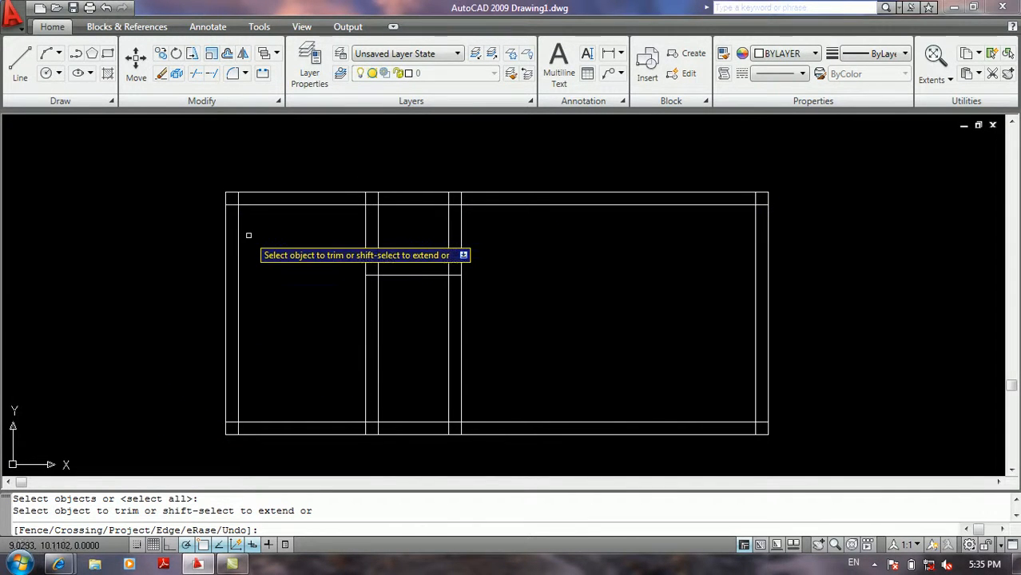
text(f)
key(Return)
scroll(248, 236, up, 3)
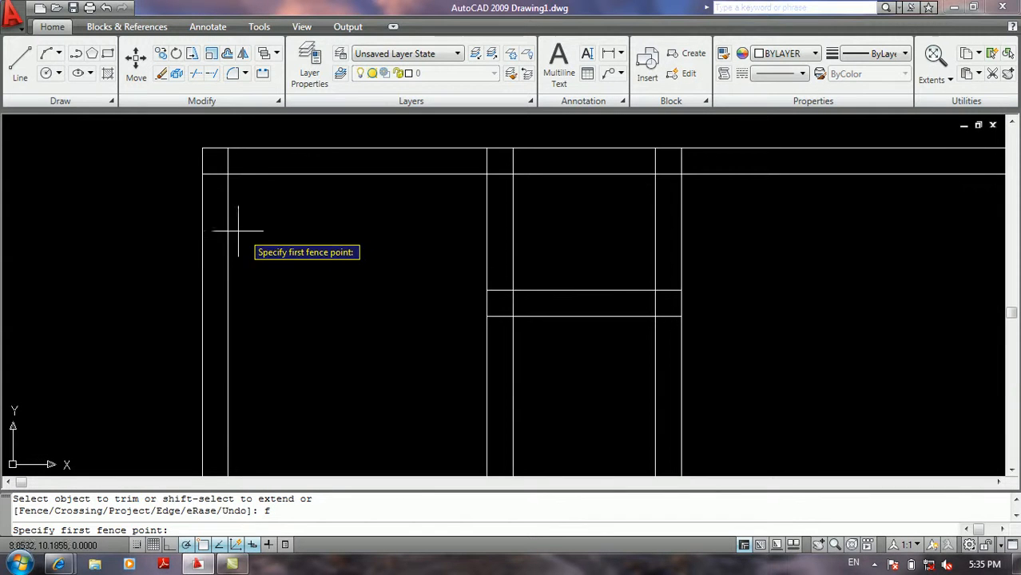
click(211, 216)
click(212, 158)
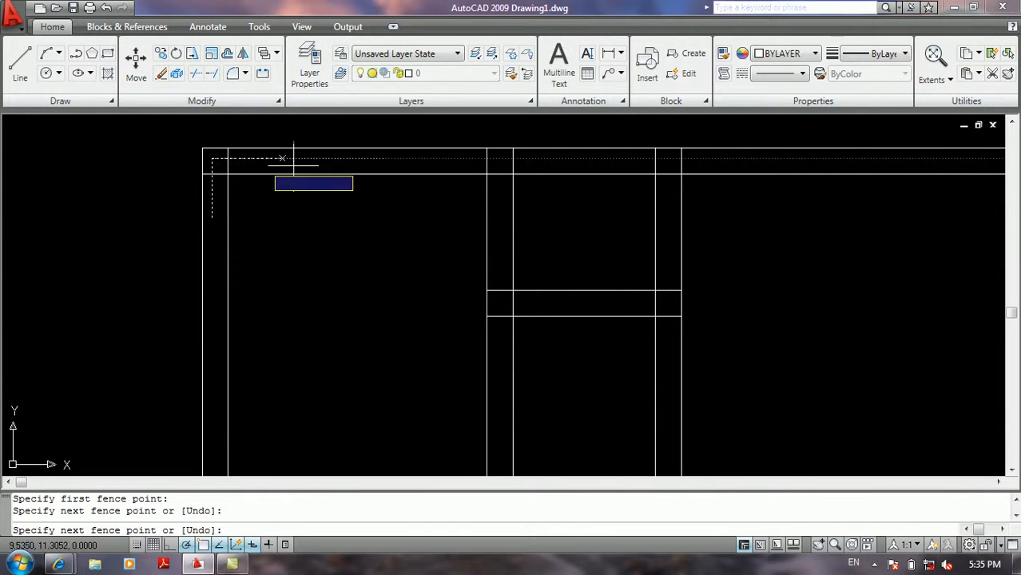
click(802, 158)
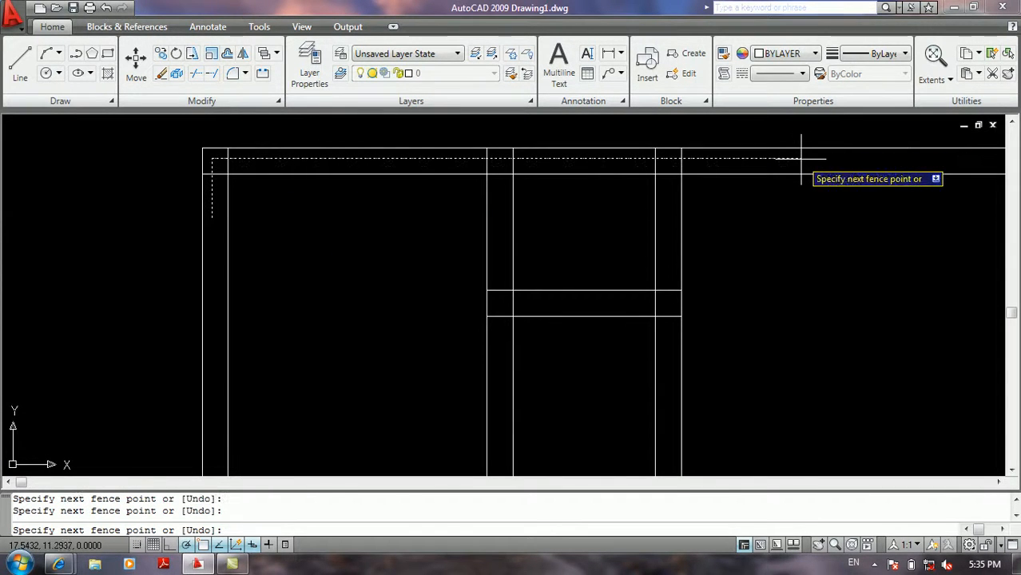
key(Return)
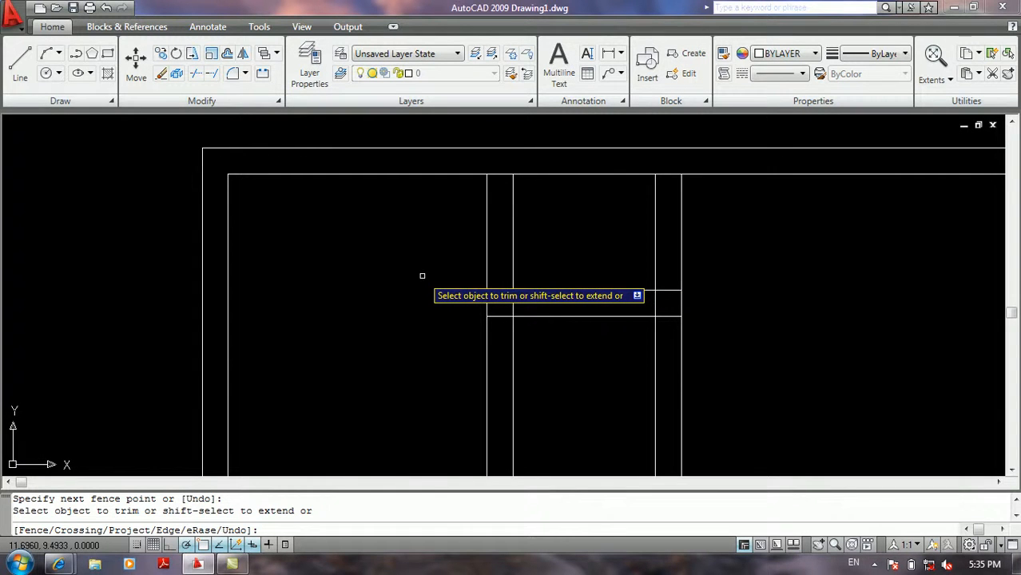
Undo the fence trim with Trim's Undo option and leave the command
text(u)
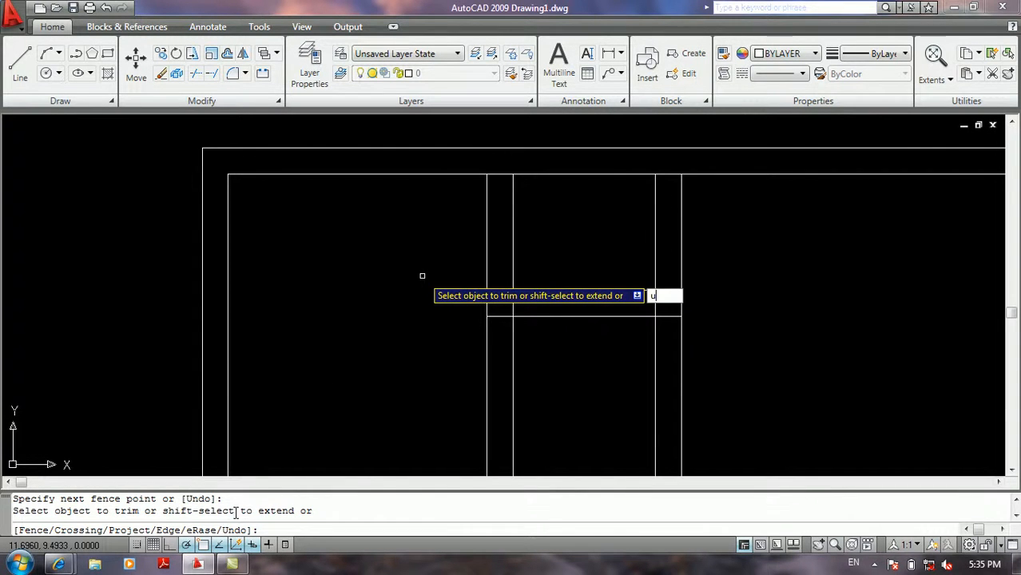
key(Return)
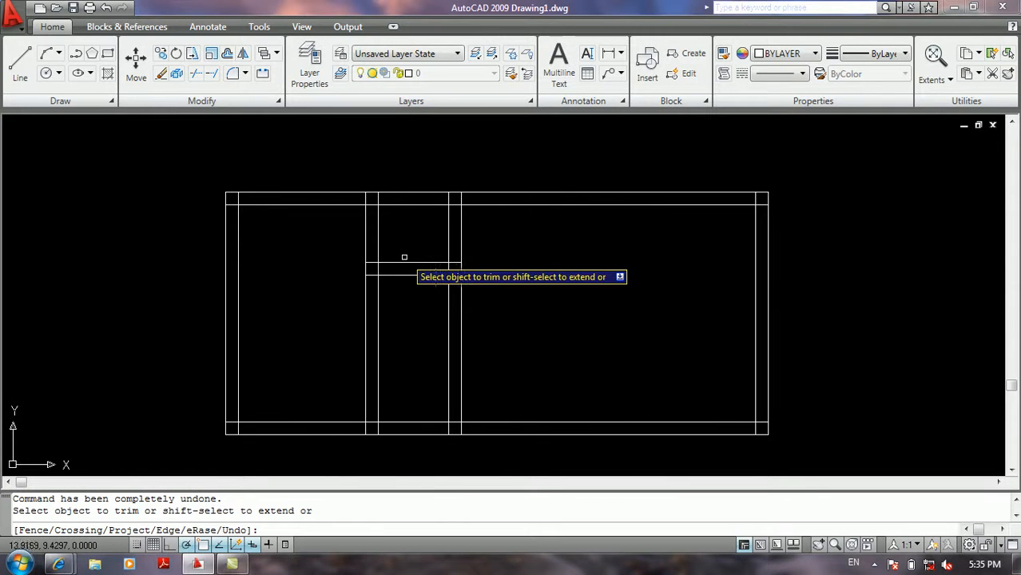
key(Escape)
Trim the vertical partition lines and the top wall's long section with Trim's Crossing option, using all objects as cutting edges
text(tr)
key(Return)
key(Return)
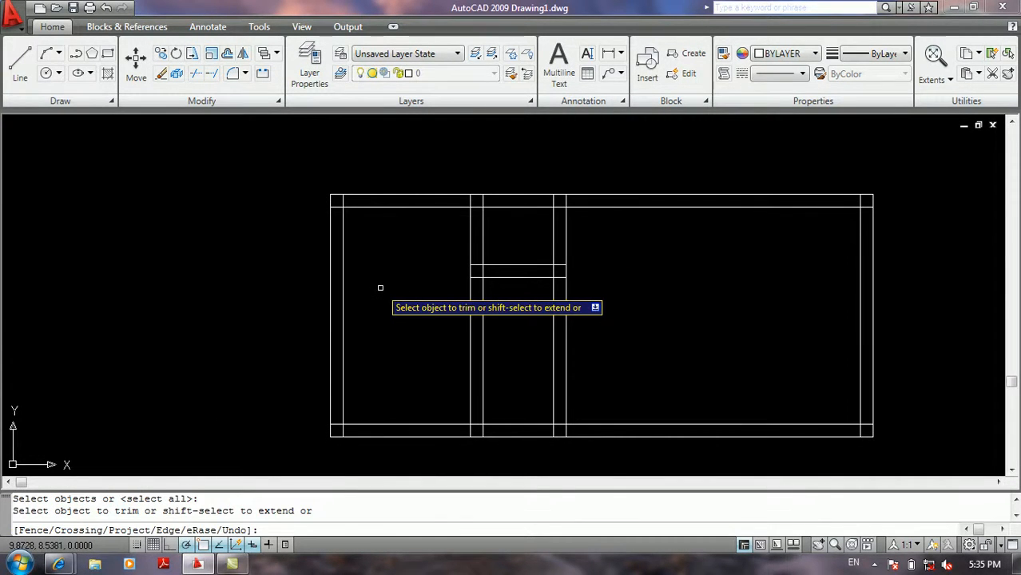
text(c)
key(Return)
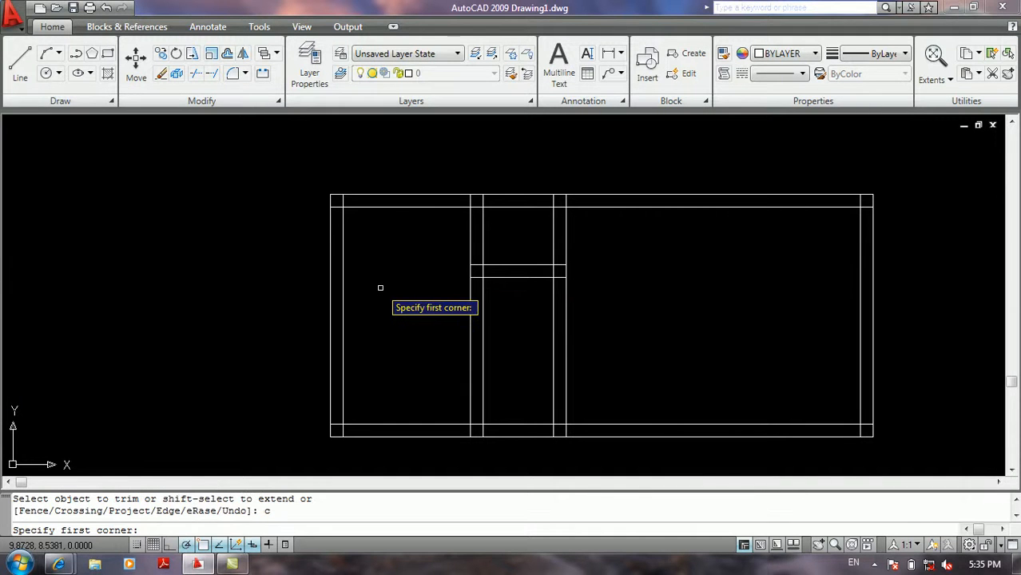
scroll(392, 259, down, 2)
middle_drag(495, 274, 419, 274)
click(482, 192)
click(444, 297)
click(523, 264)
click(287, 419)
click(437, 268)
click(285, 381)
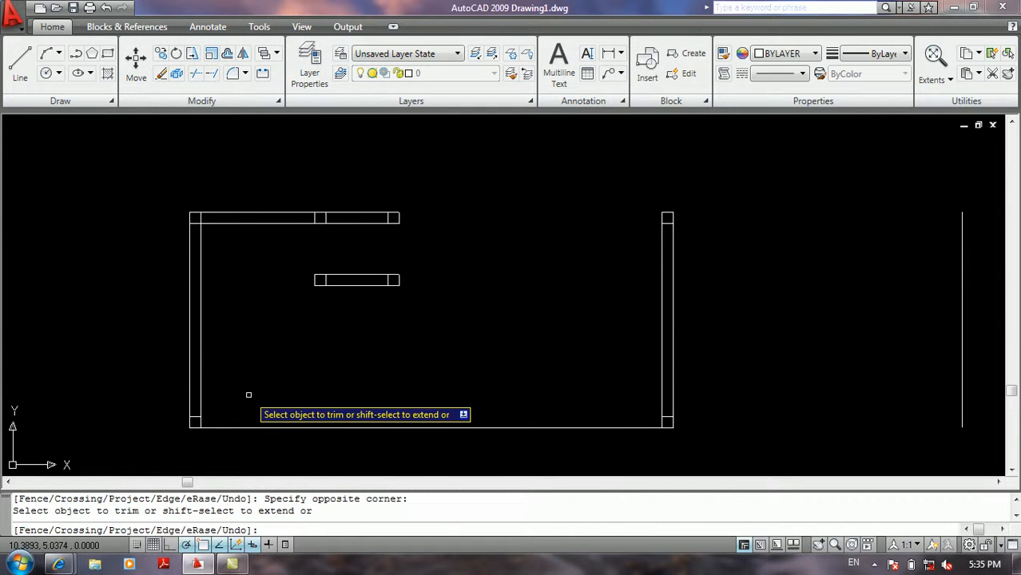
Trim the outer bottom wall line, the left wall lines and the top wall's left section with crossing windows, and finish Trim
click(403, 294)
click(268, 429)
click(348, 358)
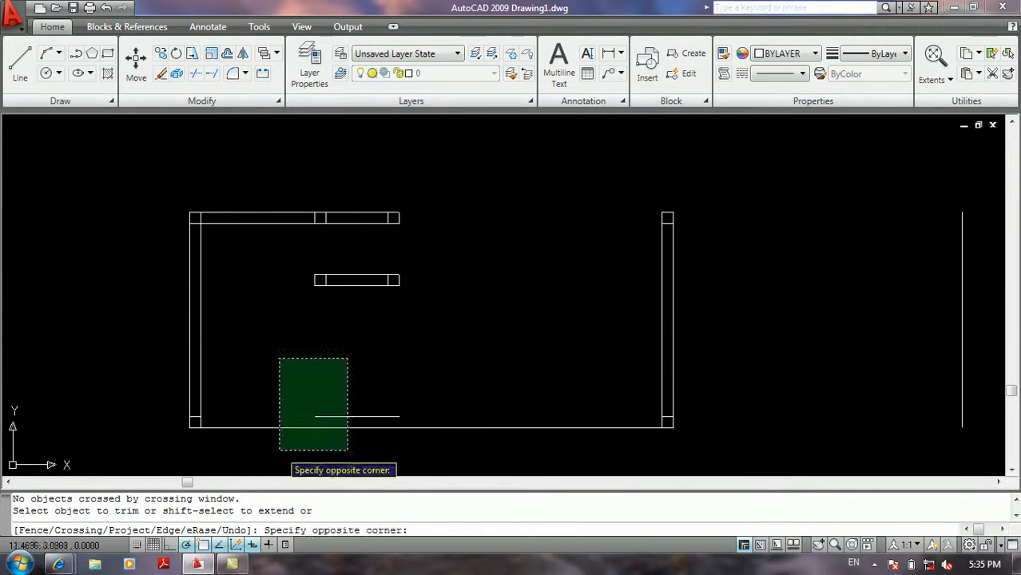
click(280, 450)
click(342, 356)
click(312, 447)
click(280, 349)
click(196, 329)
click(235, 305)
click(201, 340)
click(260, 189)
click(240, 255)
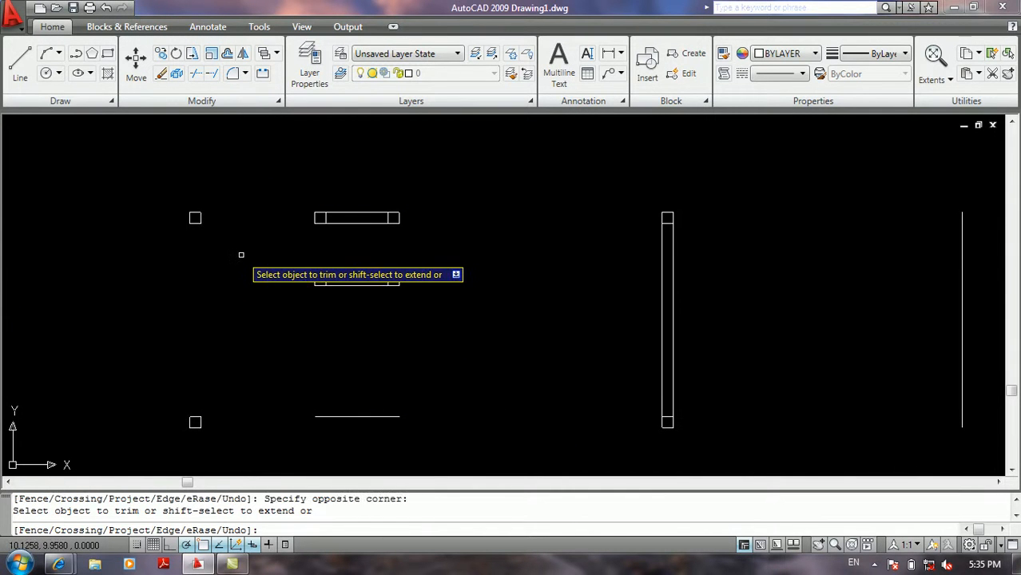
key(Return)
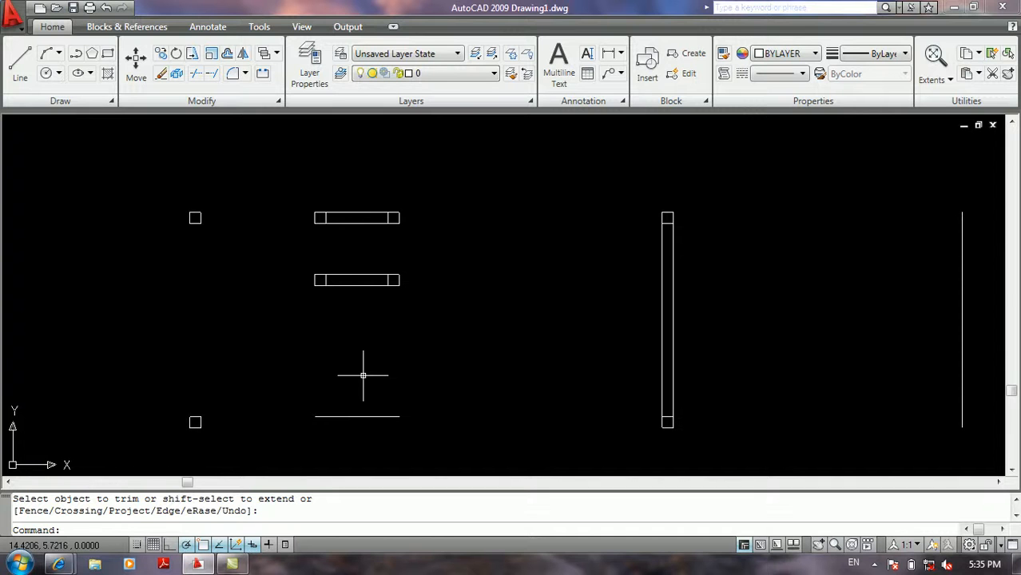
Clear a crossing selection of the leftover partition pieces and undo the entire crossing trim
click(548, 211)
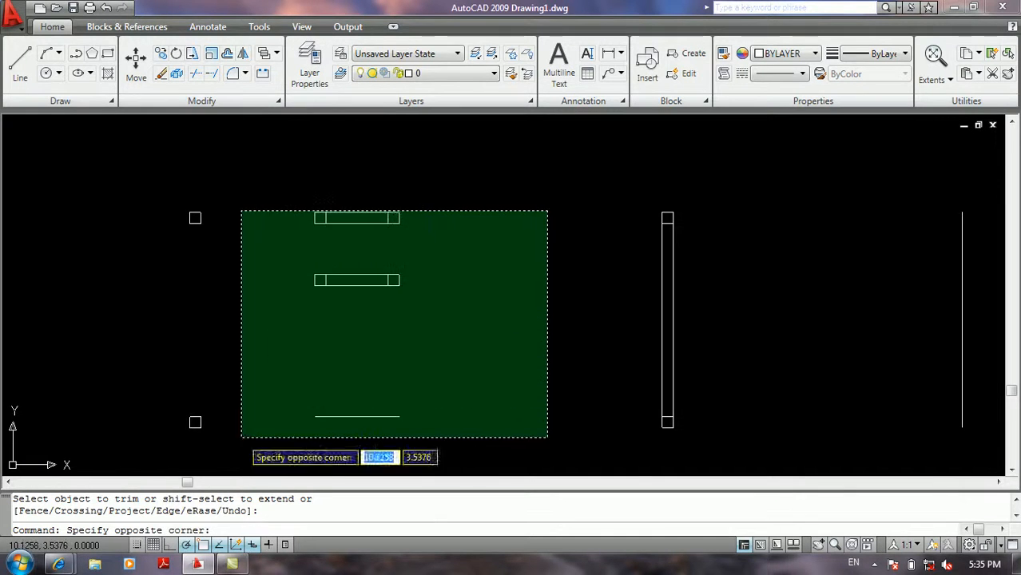
click(240, 438)
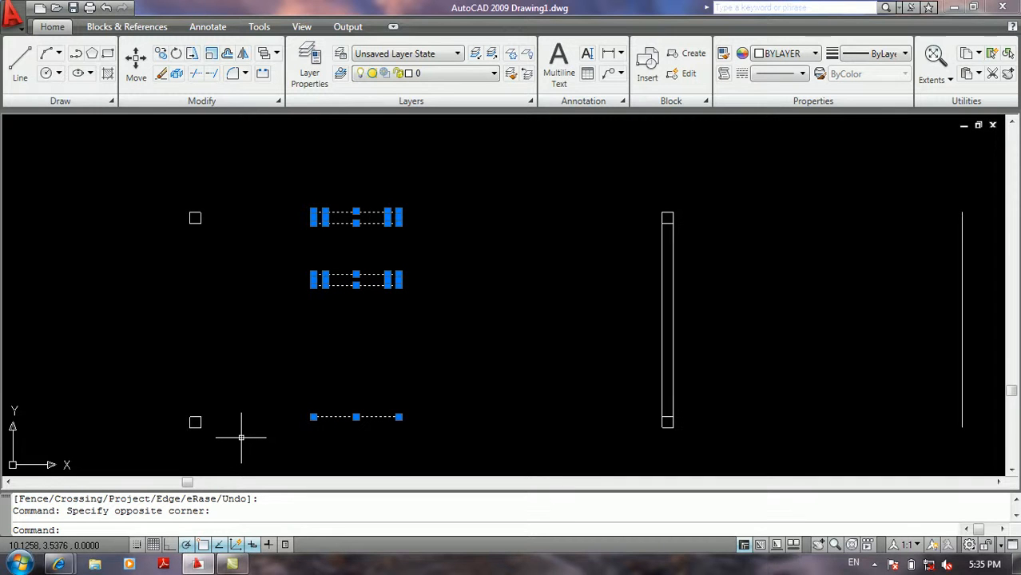
key(Escape)
key(Escape)
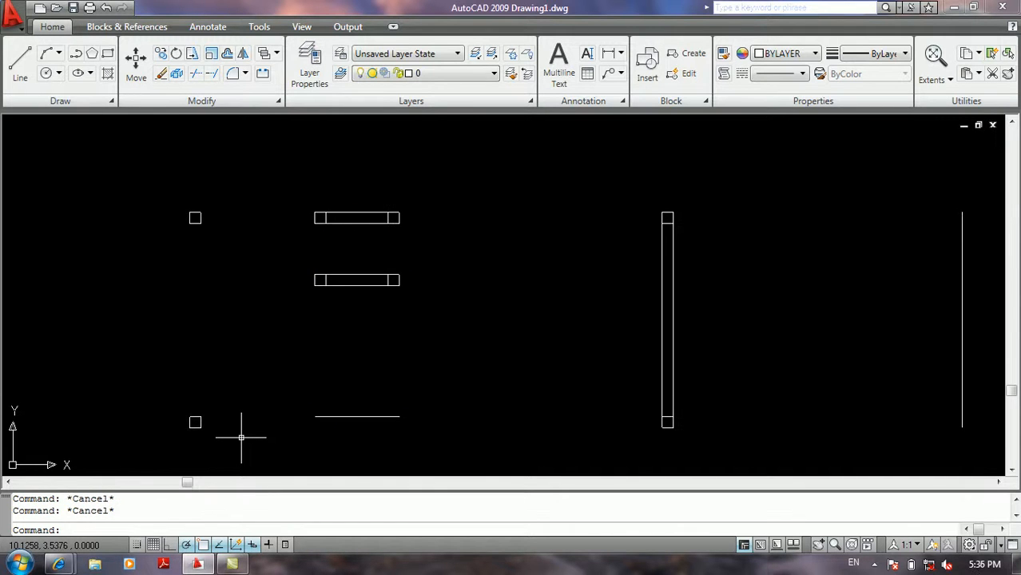
key(ctrl+z)
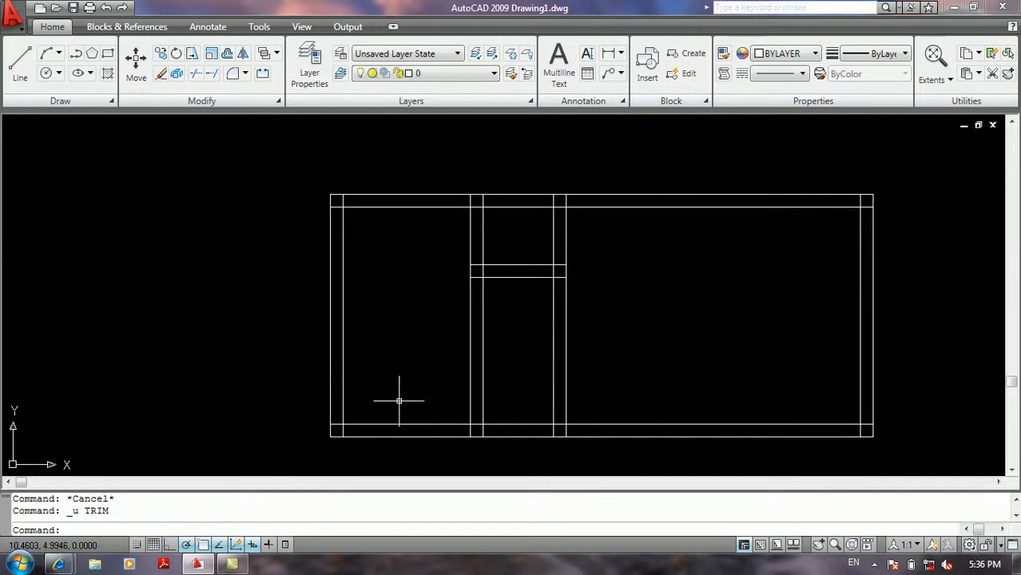
Set Trim's Edge mode to Extend and trim both top wall lines and the outer bottom line between the second partition and right wall
text(tr)
key(Return)
key(Return)
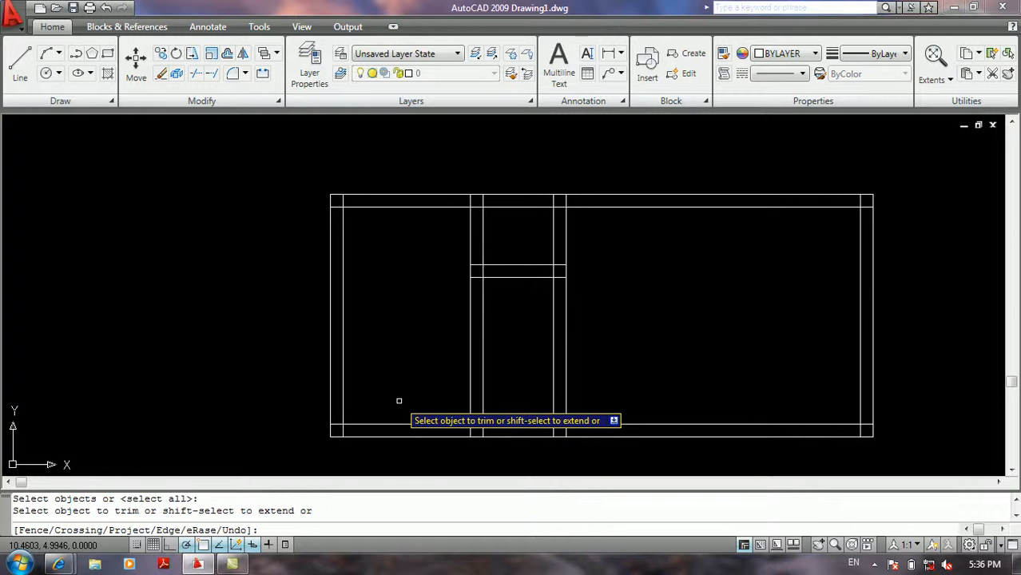
text(e)
key(Return)
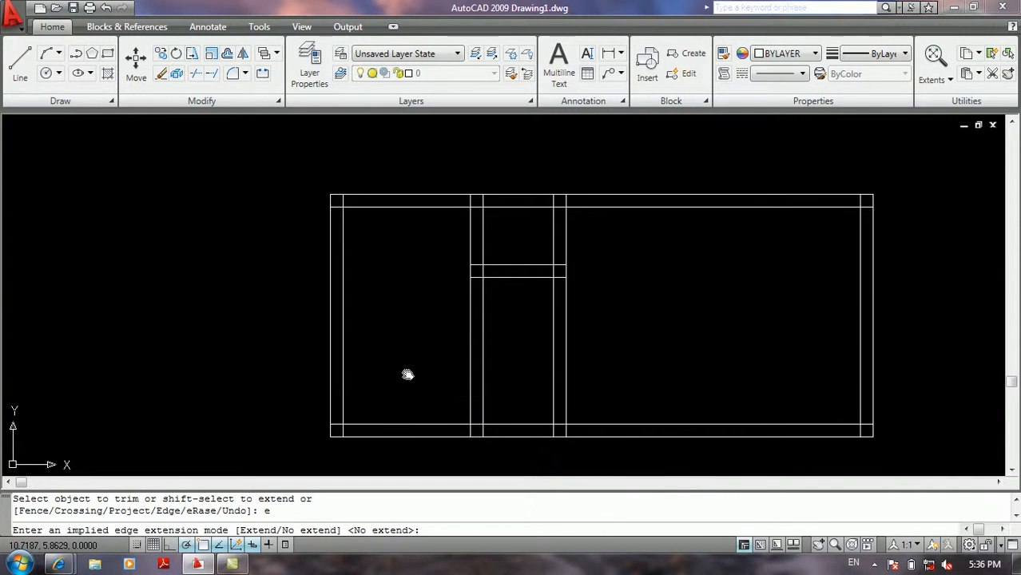
middle_drag(407, 373, 382, 362)
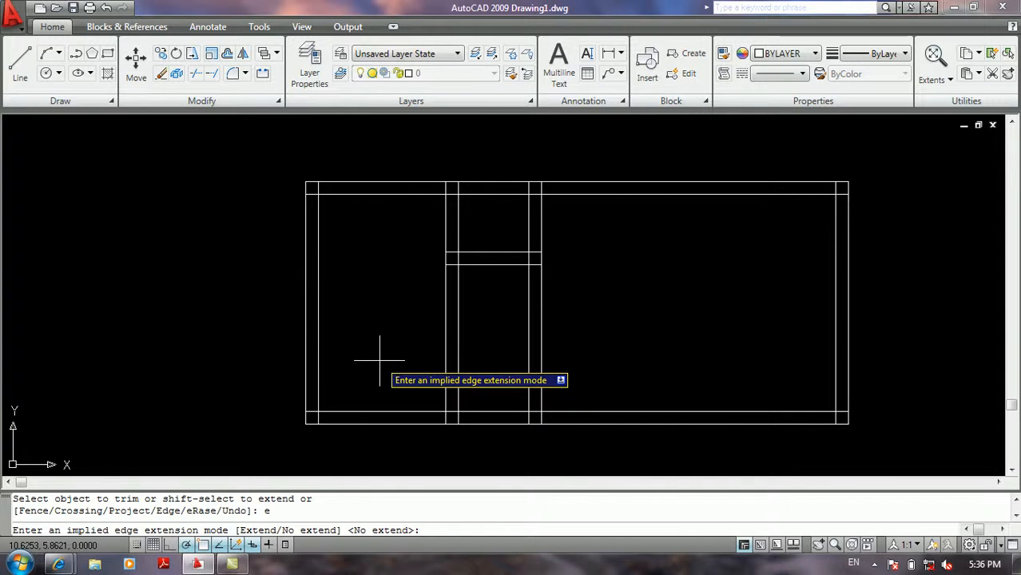
text(e)
key(Return)
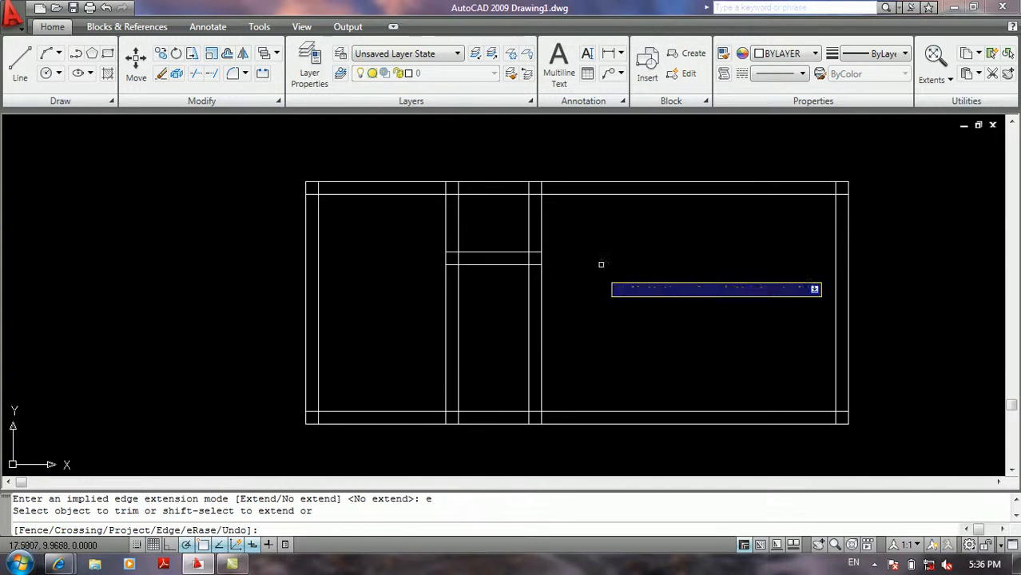
click(665, 193)
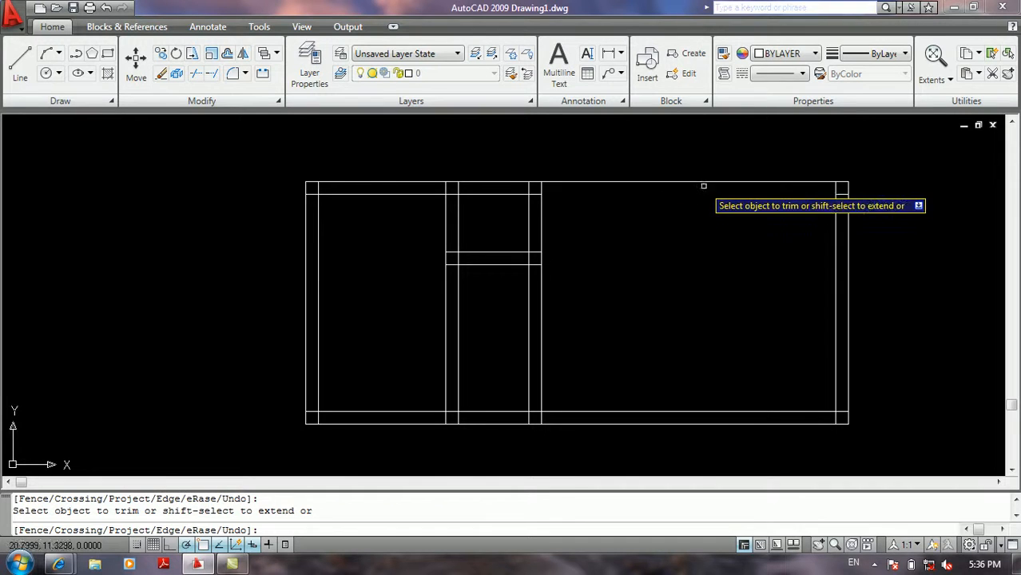
click(704, 184)
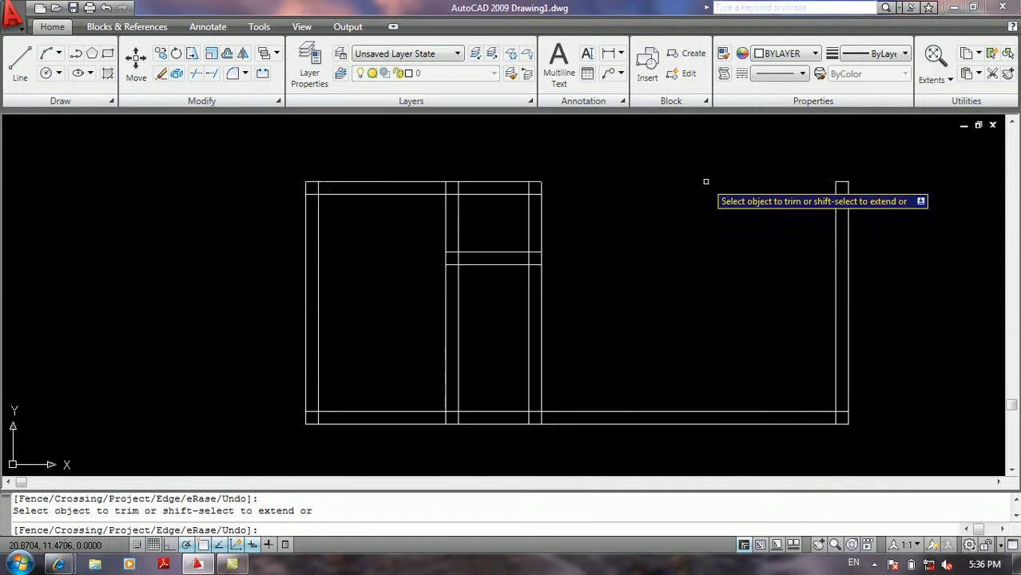
click(632, 422)
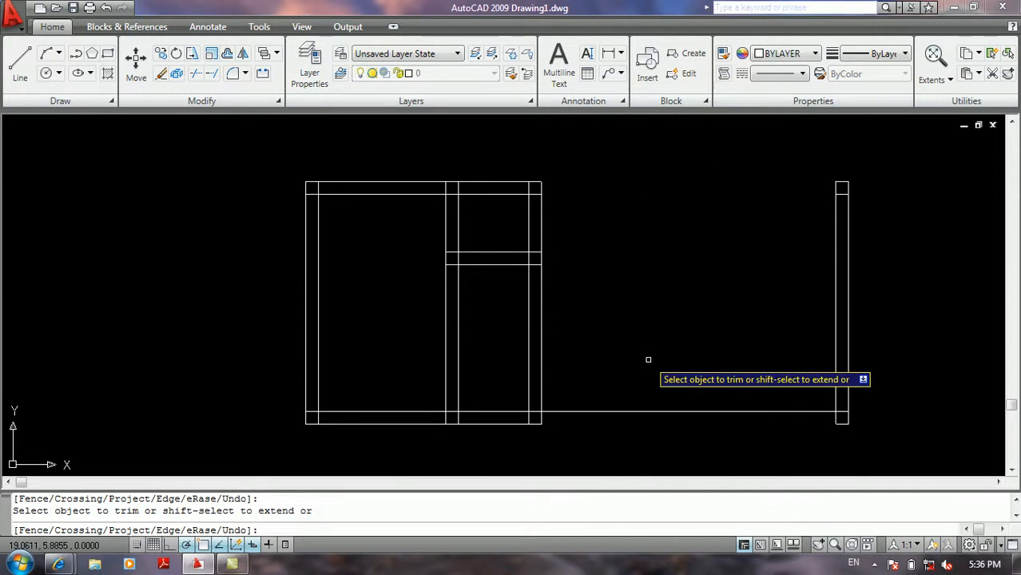
Undo the trims made in Extend edge mode and end the Trim command
text(u)
key(Return)
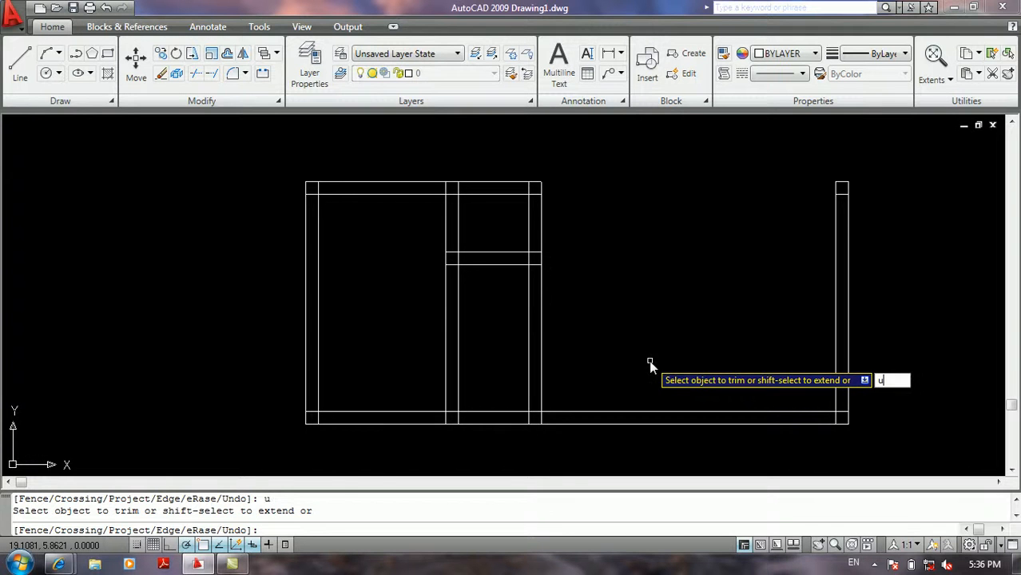
text(u)
key(Return)
key(Return)
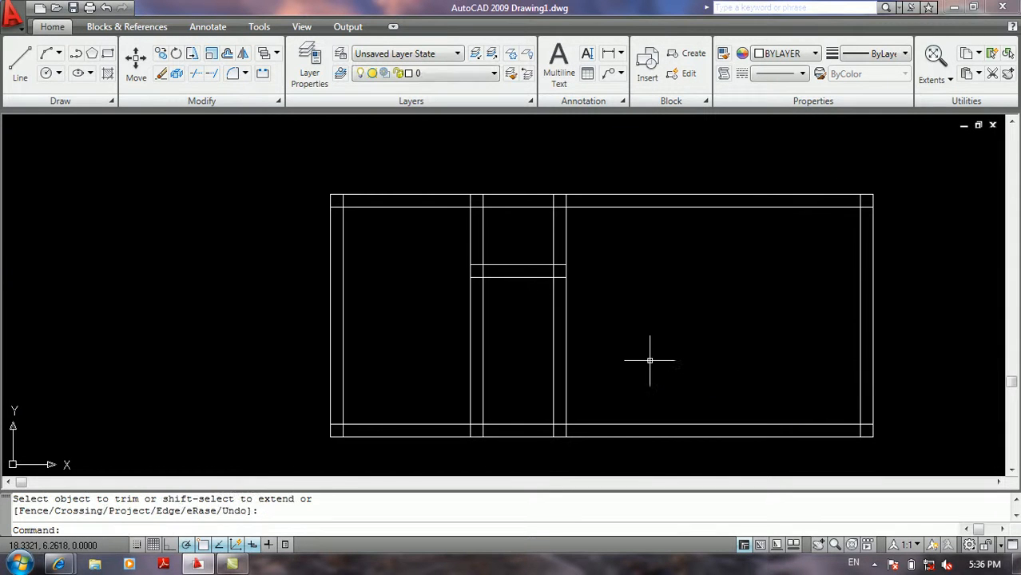
Set Trim's Edge mode to No extend and trim the inner bottom wall line between the second partition and the right wall
text(tr)
key(Return)
key(Return)
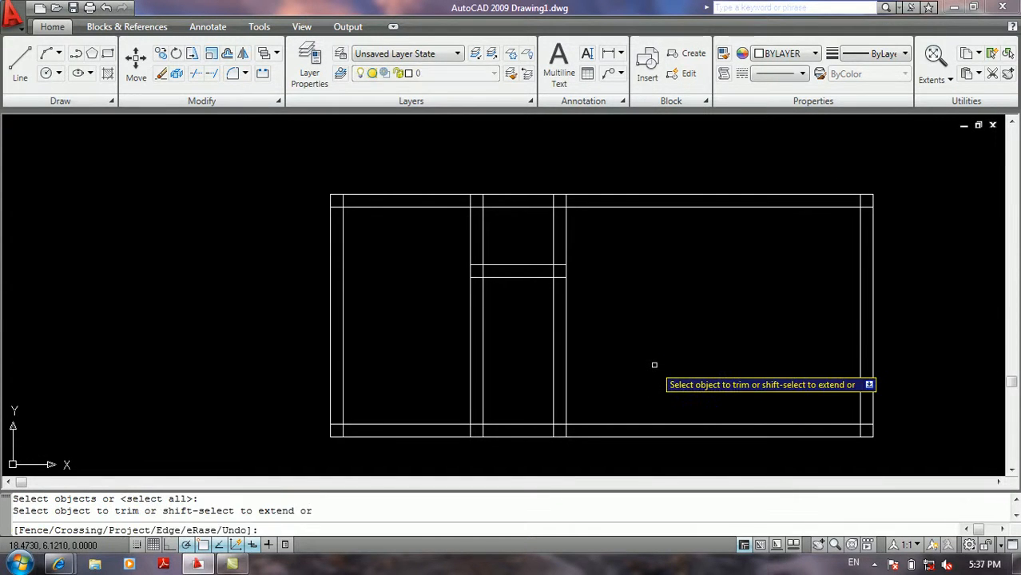
text(e)
key(Return)
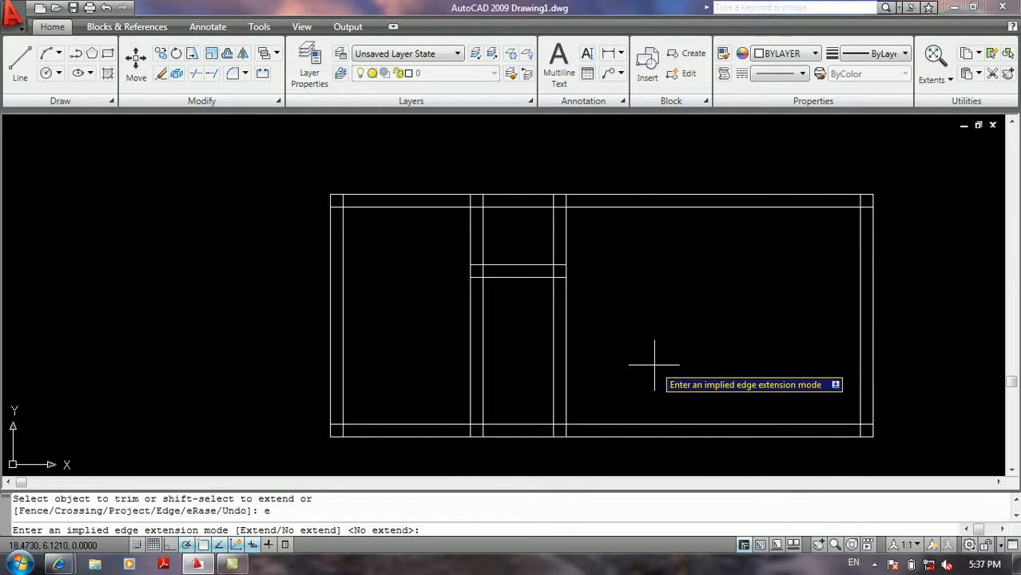
text(n)
key(Return)
click(666, 409)
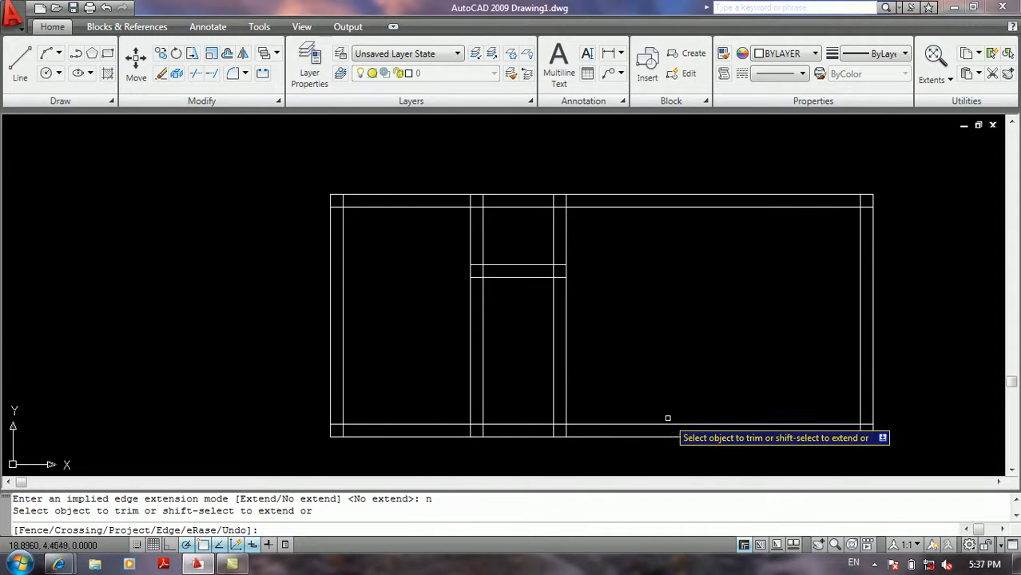
click(667, 422)
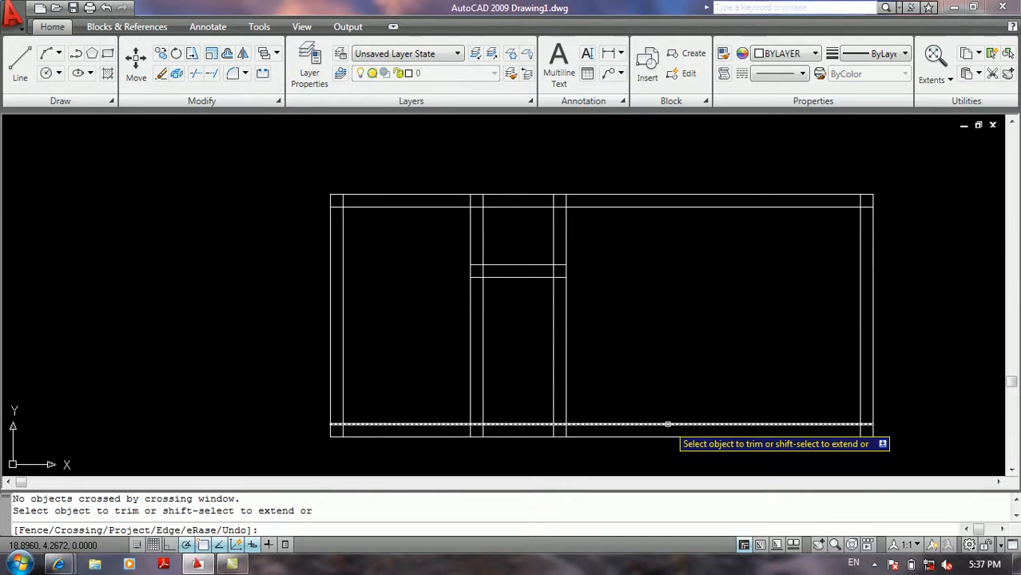
click(668, 424)
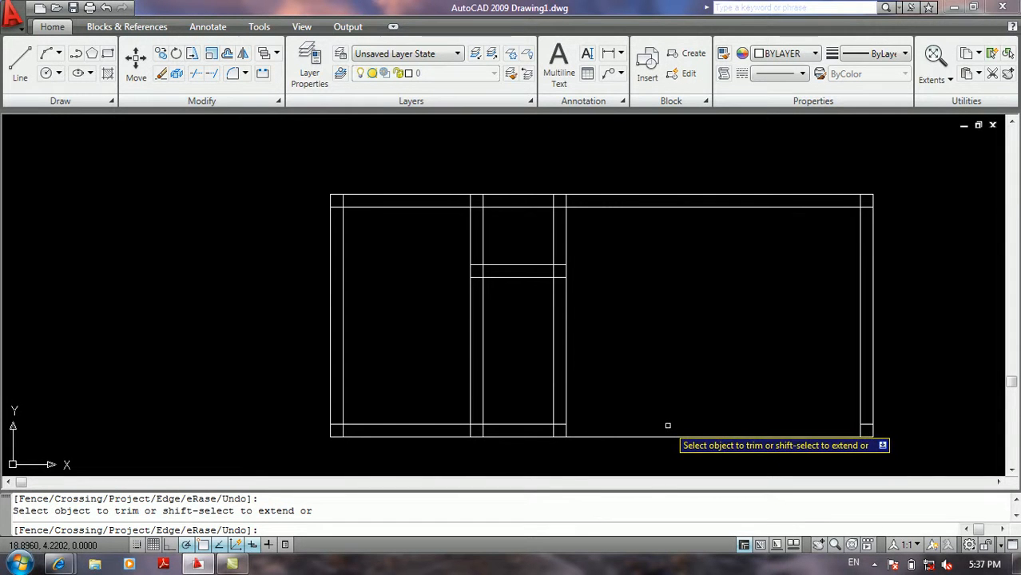
Trim both lines of the second partition between the short cross wall and the bottom wall, then end Trim
click(626, 355)
click(572, 375)
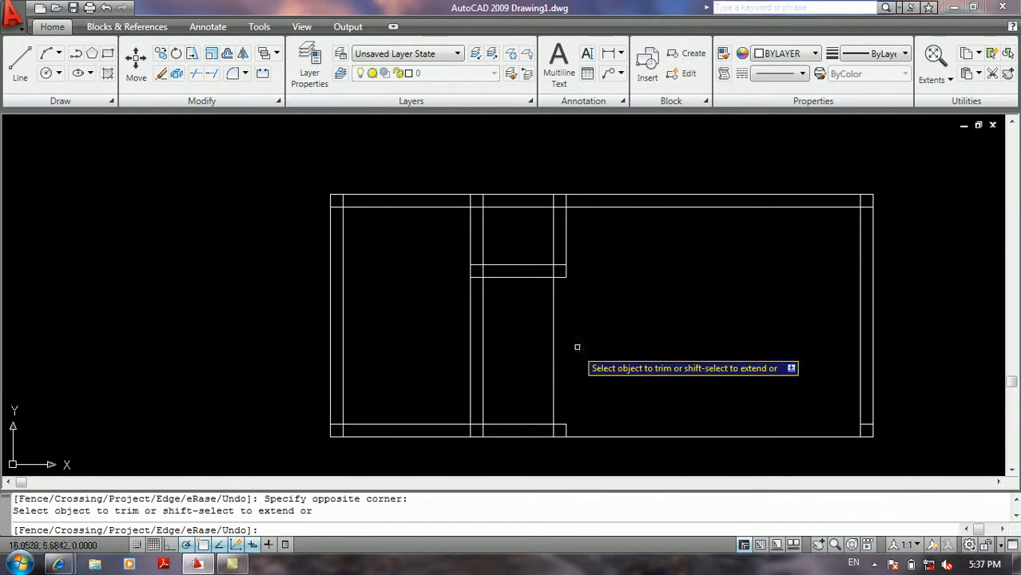
scroll(560, 368, down, 5)
middle_drag(568, 365, 383, 353)
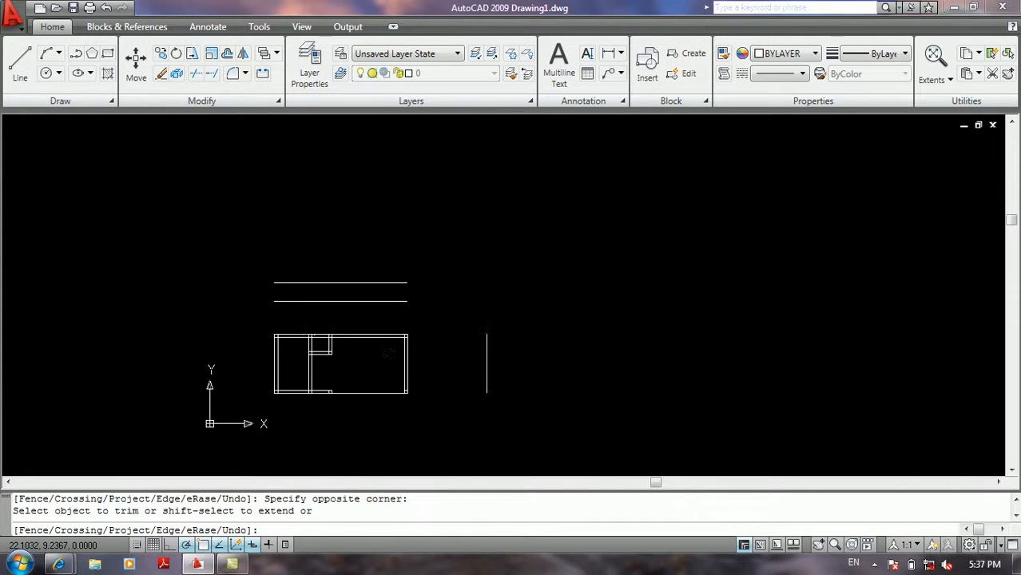
key(Return)
Draw a long horizontal line in the empty area above and to the right of the floor plan
text(l)
key(Return)
click(498, 223)
middle_drag(719, 238, 574, 279)
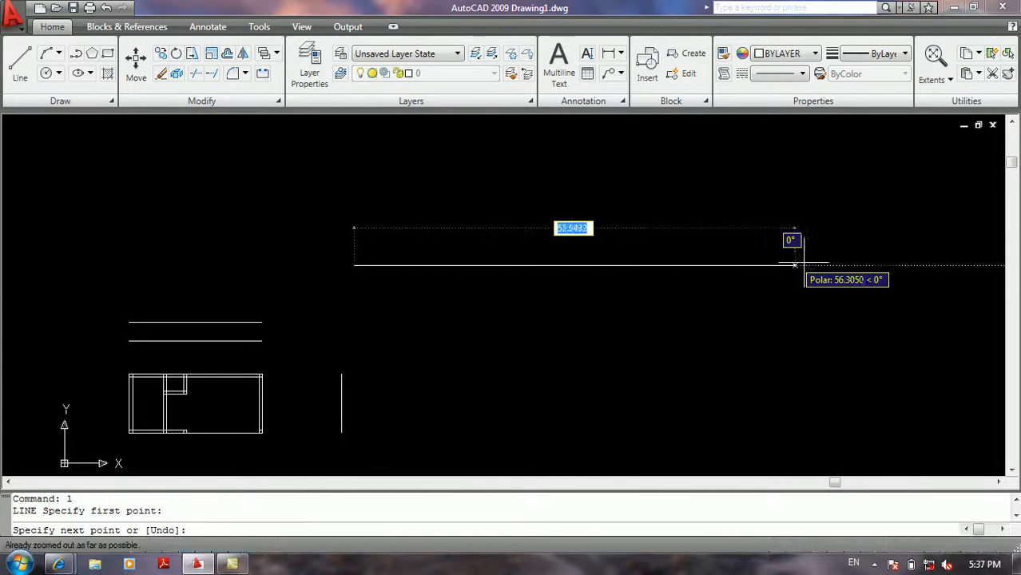
click(842, 264)
key(Return)
Set Trim's Edge mode to Extend and try to trim the middle of the long horizontal line
text(tr)
key(Return)
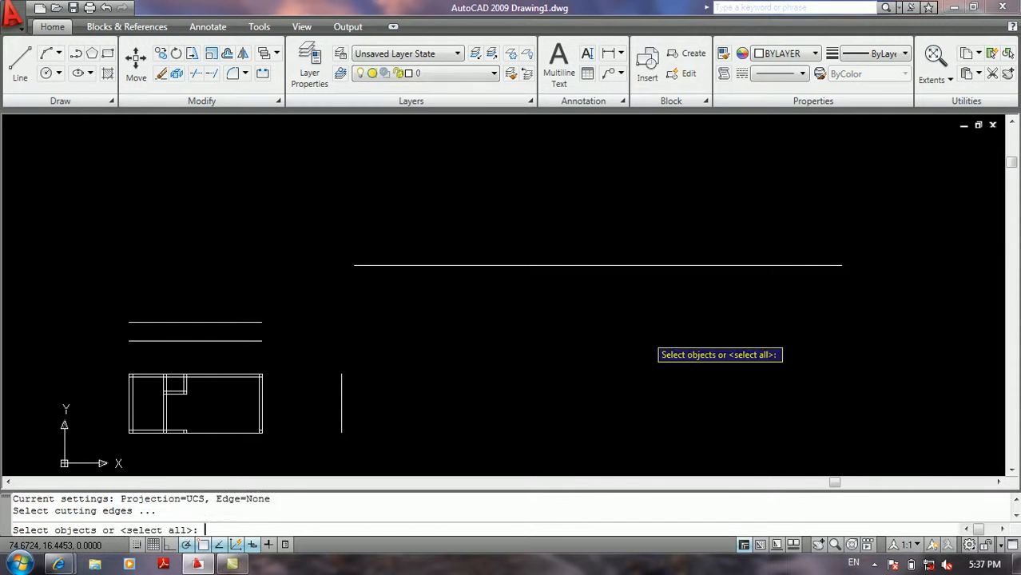
key(Return)
text(e)
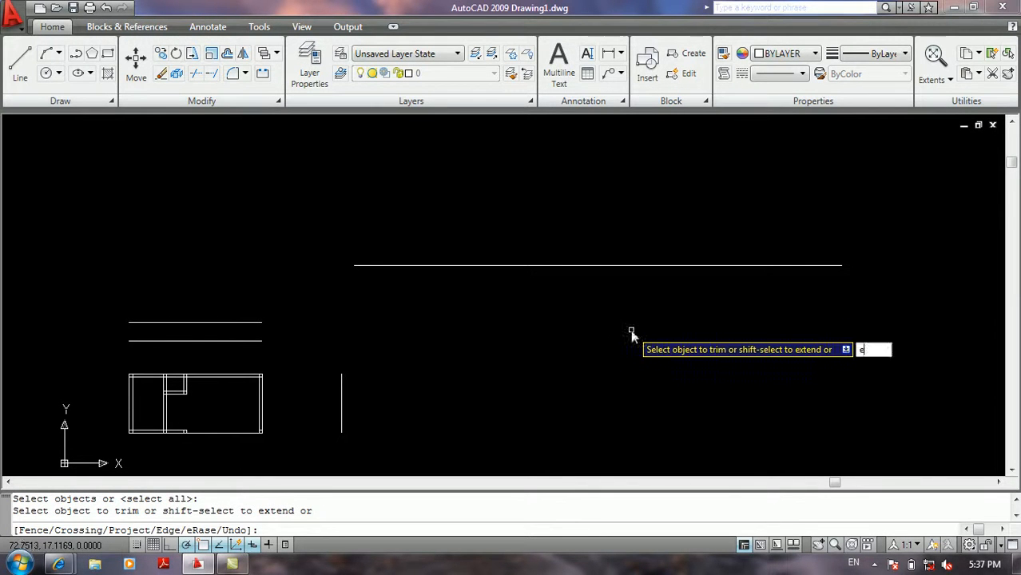
key(Return)
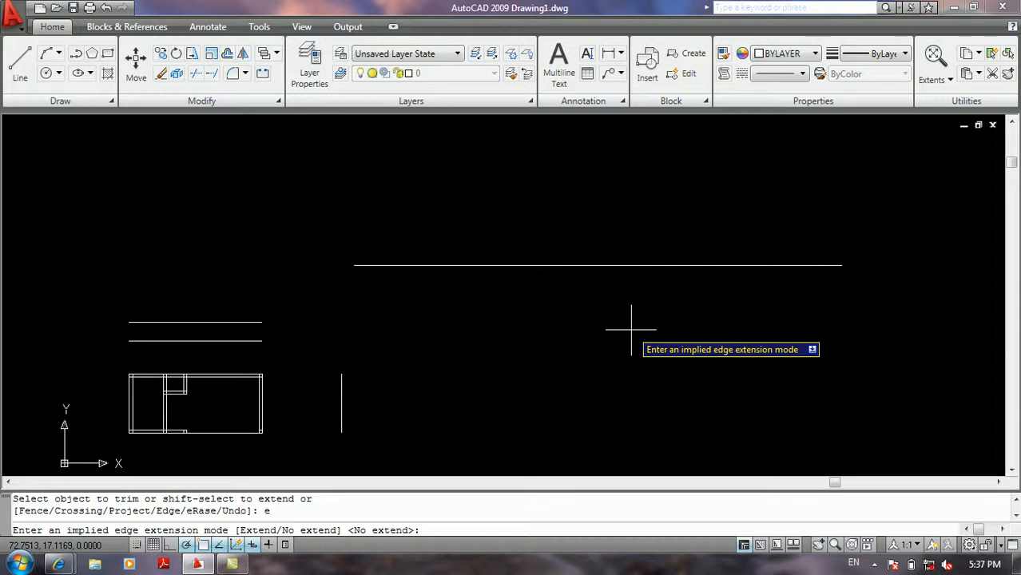
text(e)
key(Return)
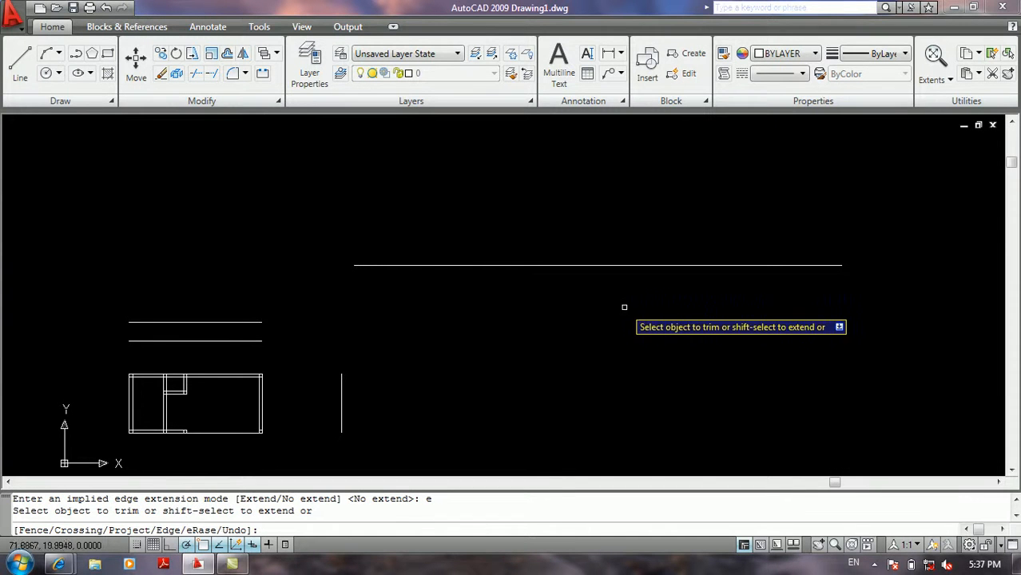
click(636, 266)
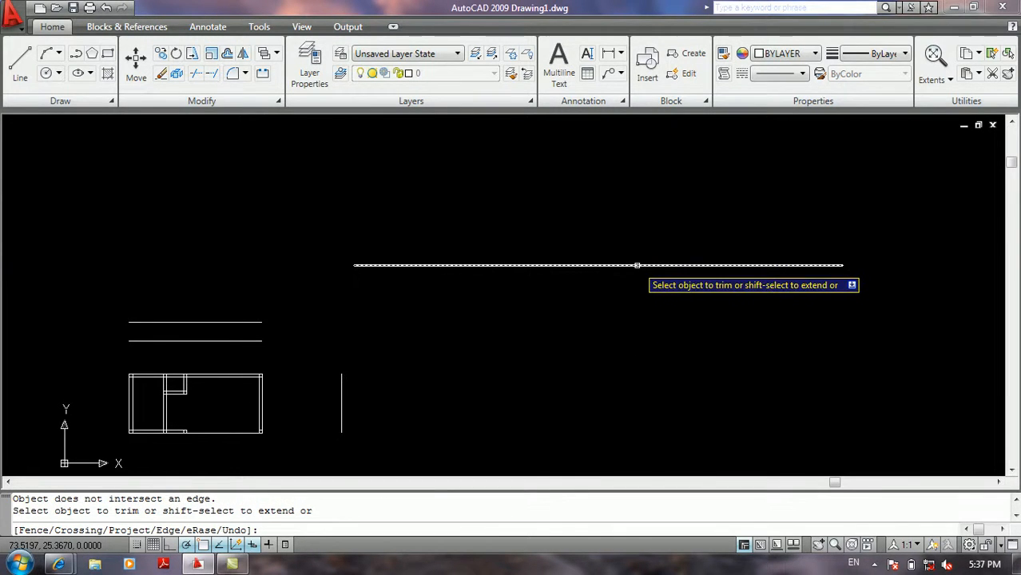
click(653, 241)
click(622, 309)
Set Trim's Edge mode to No extend and try again to trim the long horizontal line
text(e)
key(Return)
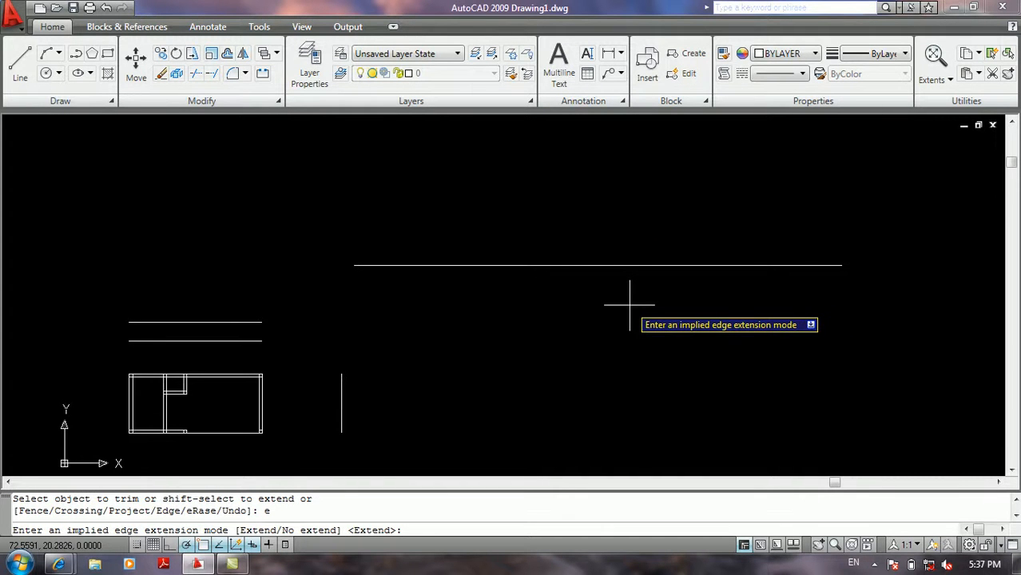
text(n)
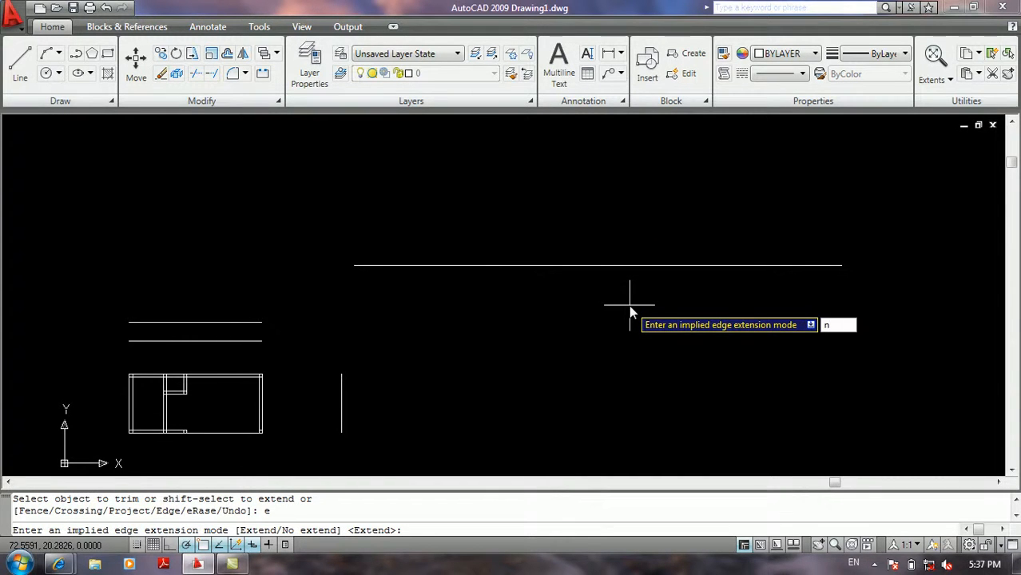
key(Return)
click(630, 273)
click(615, 289)
click(622, 264)
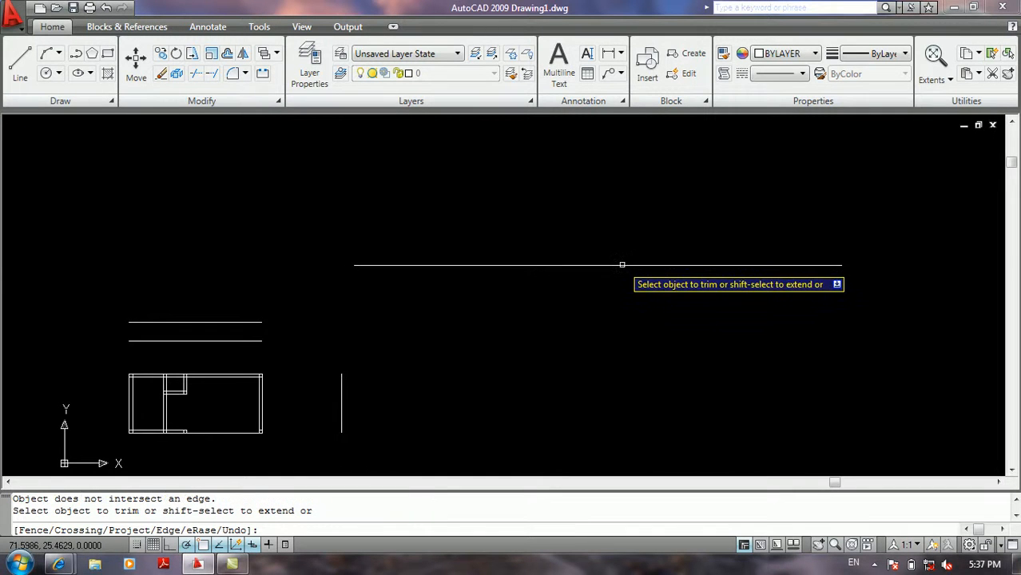
Trim both lines of the floor plan's right wall between its top and bottom walls and end Trim
scroll(289, 393, up, 5)
middle_drag(290, 393, 654, 285)
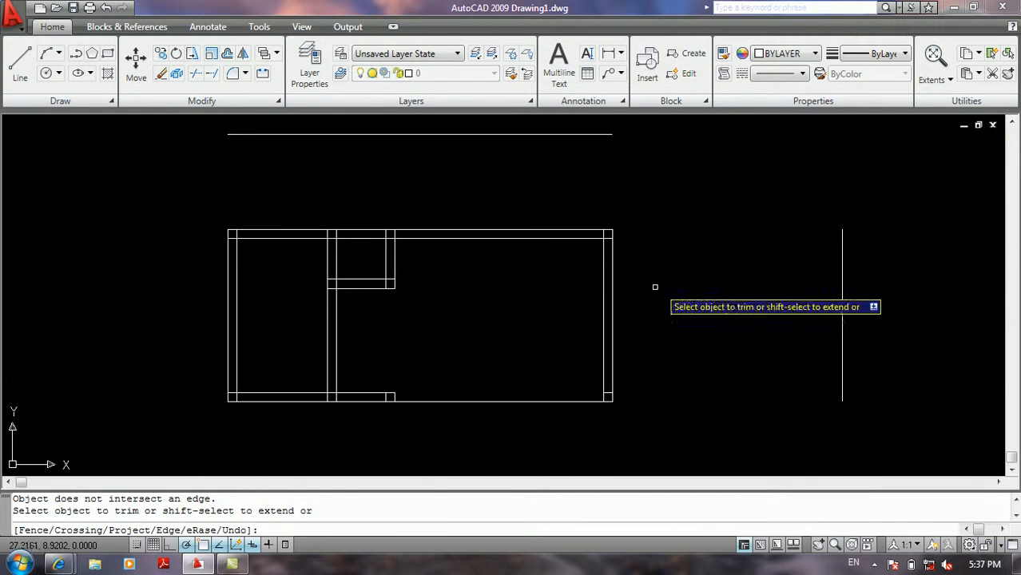
click(613, 304)
click(603, 317)
scroll(571, 317, down, 3)
key(Return)
middle_drag(627, 302, 313, 344)
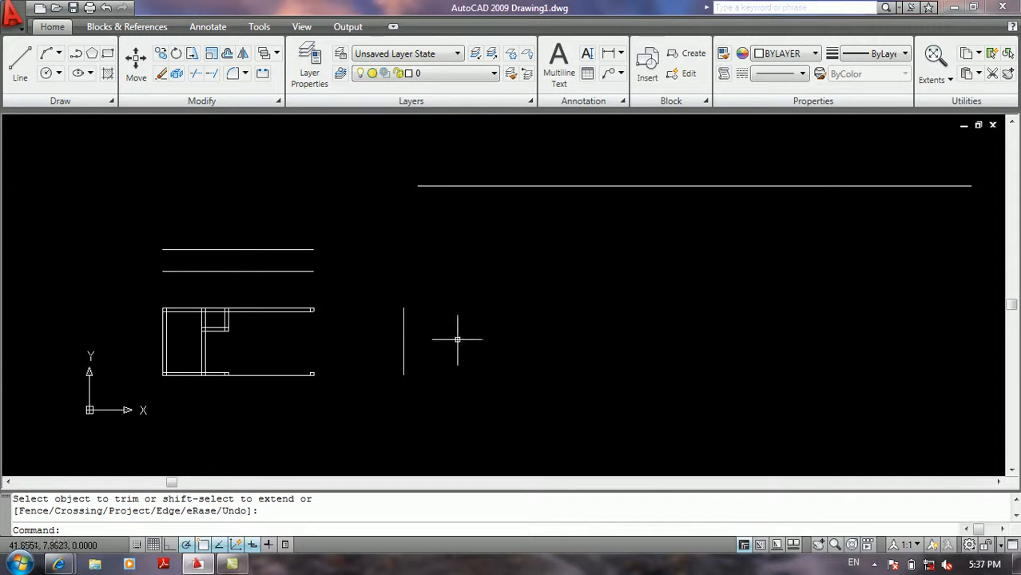
Undo the right wall's trim and the long horizontal line
key(Escape)
key(ctrl+z)
key(ctrl+z)
key(ctrl+z)
key(ctrl+z)
Draw a horizontal line 45 units long in the empty area above and to the right of the floor plan
middle_drag(413, 346, 375, 343)
text(l)
key(Return)
click(372, 255)
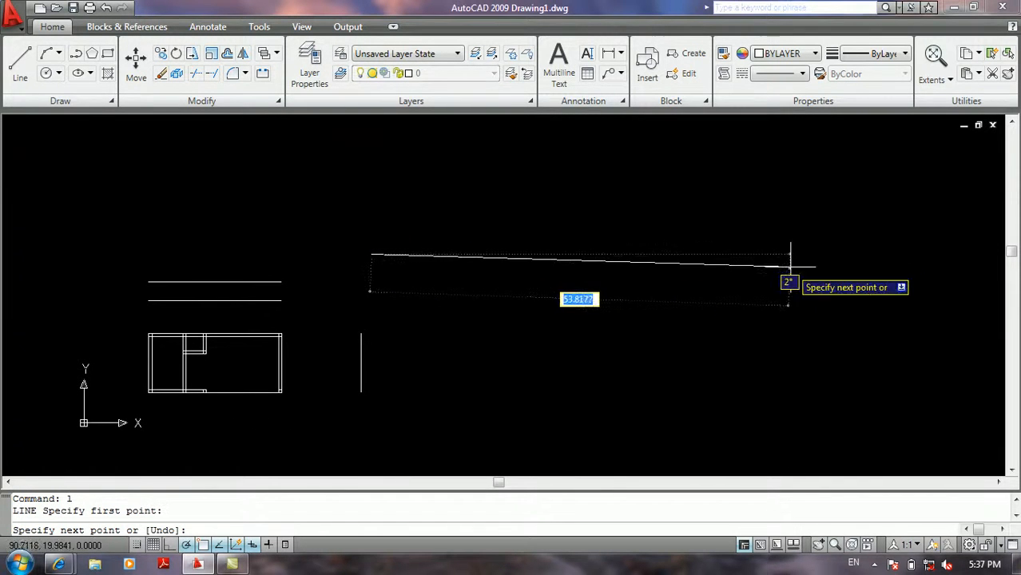
middle_drag(818, 252, 799, 275)
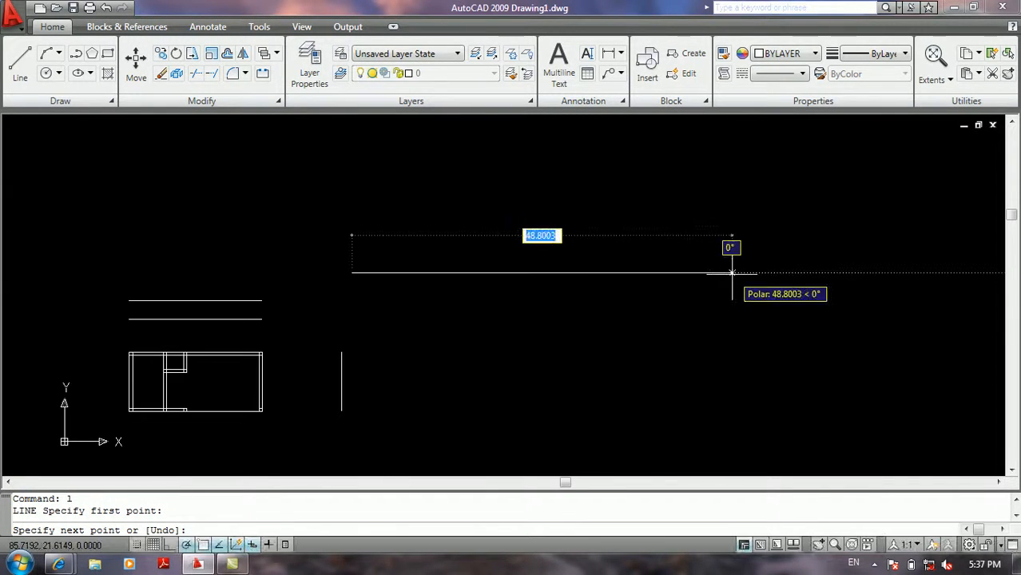
text(45)
key(Return)
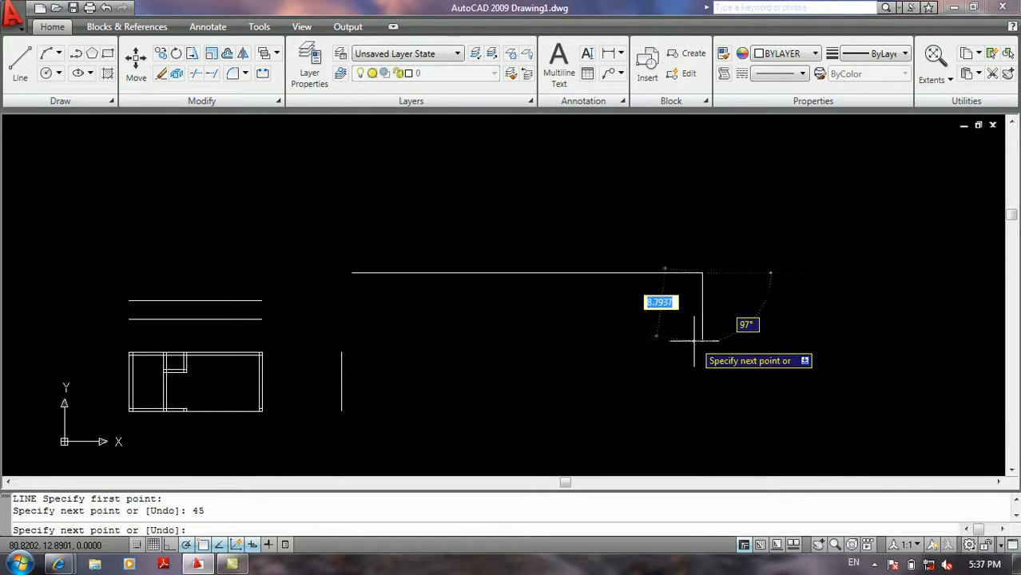
key(Return)
Draw the right, bottom and left sides below the 45-unit line to close it into a rectangle
scroll(560, 303, up, 5)
text(l)
key(Return)
click(901, 266)
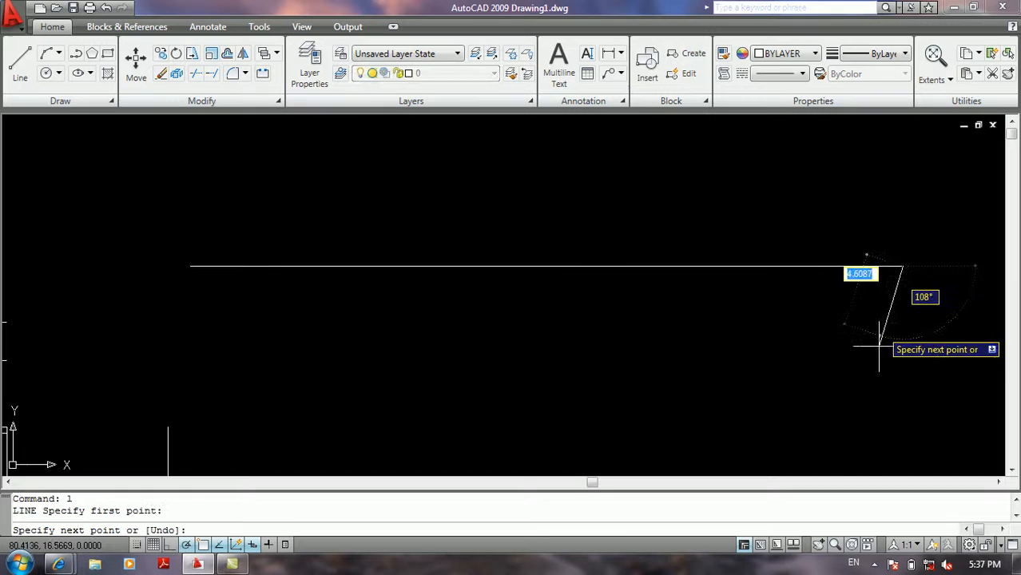
click(879, 420)
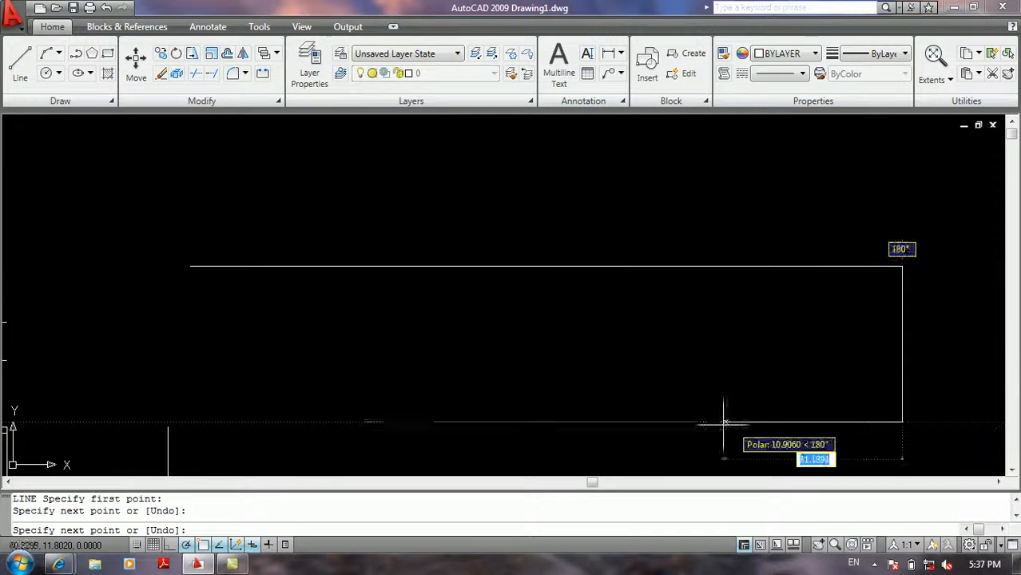
click(190, 421)
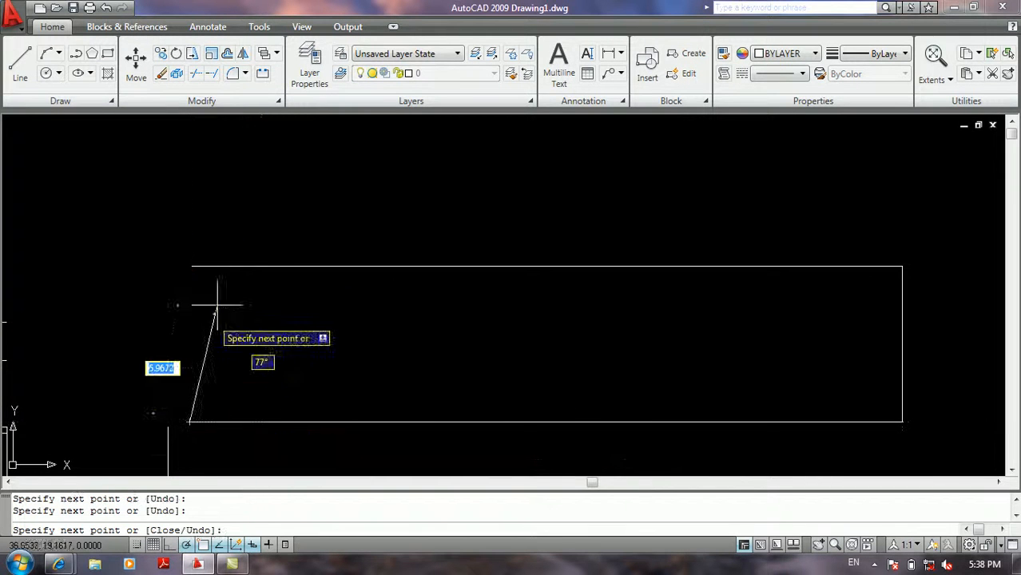
click(190, 266)
key(Return)
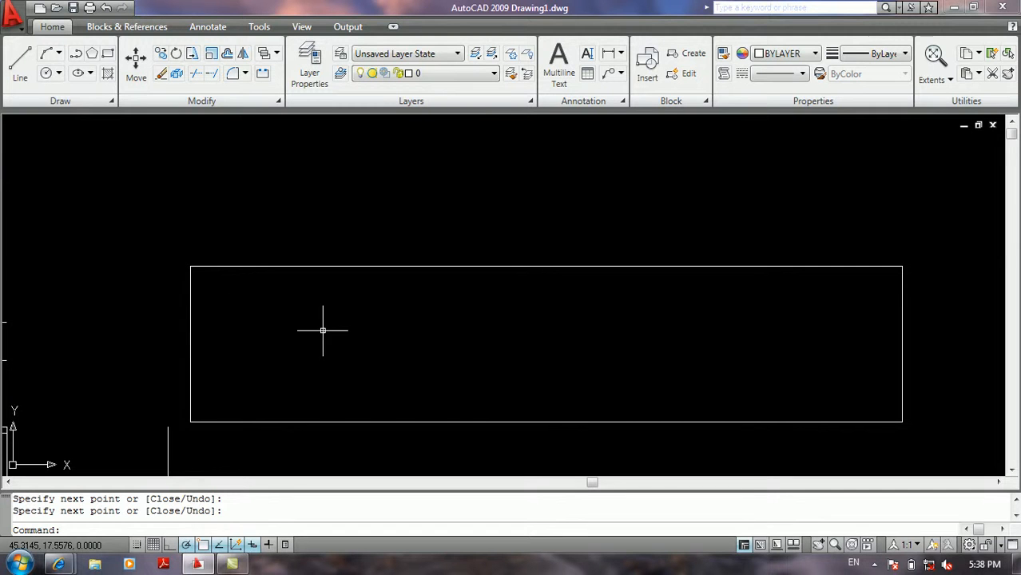
Start Trim with all objects as cutting edges, set Edge mode to Extend and try to trim the rectangle's top side
text(tr)
key(Return)
key(Return)
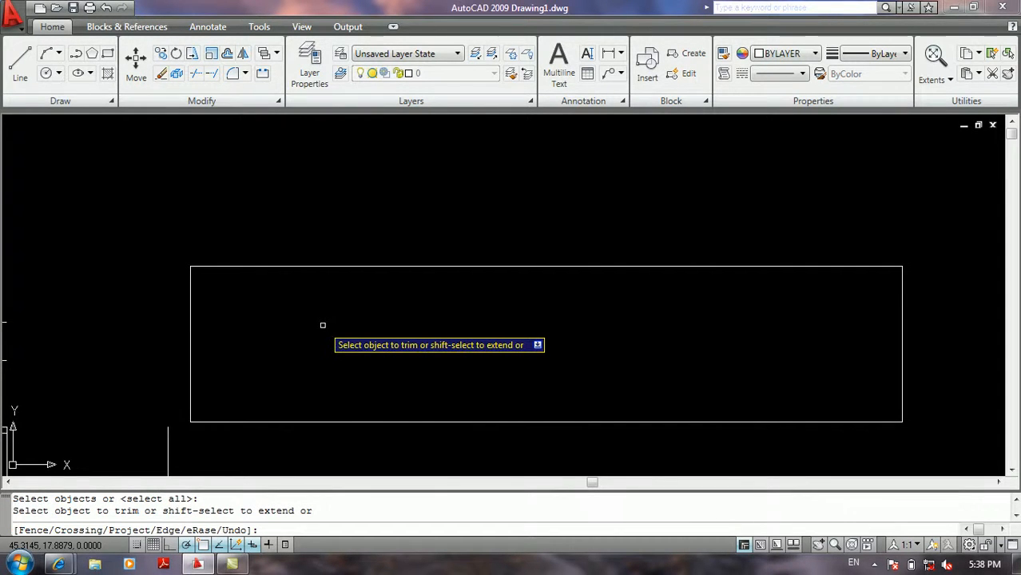
text(e)
key(Return)
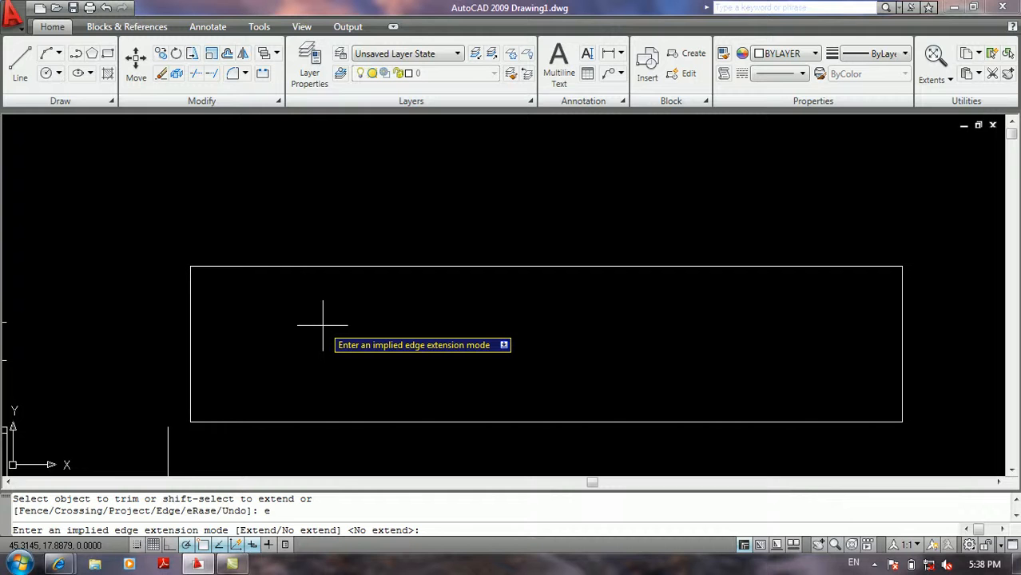
text(e)
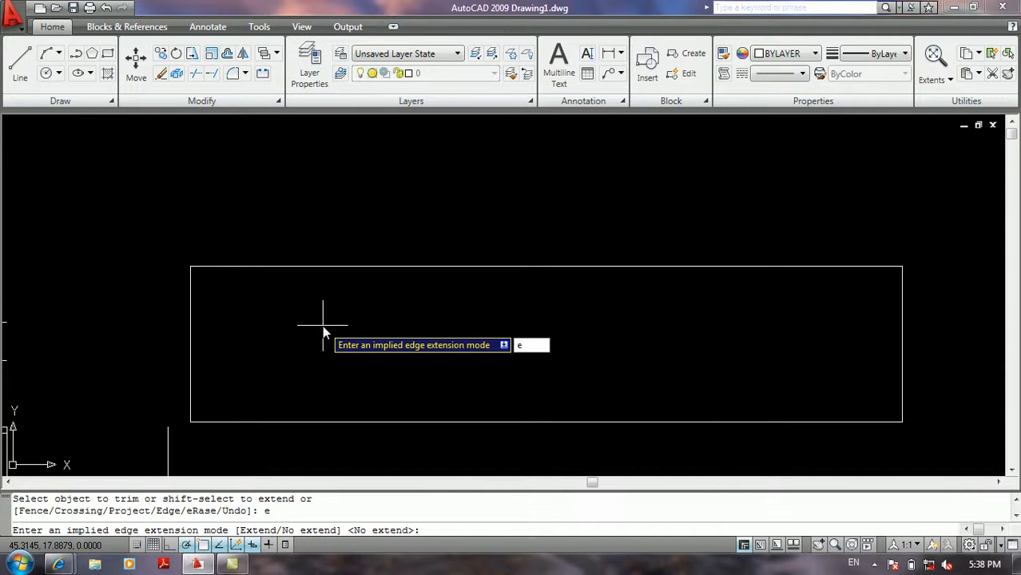
key(Return)
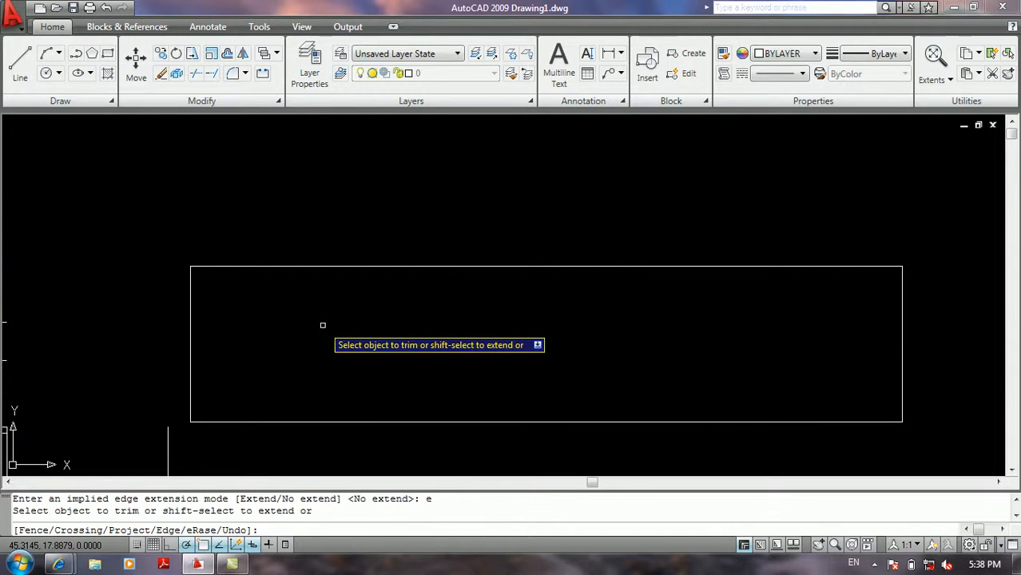
click(384, 259)
click(359, 322)
click(392, 266)
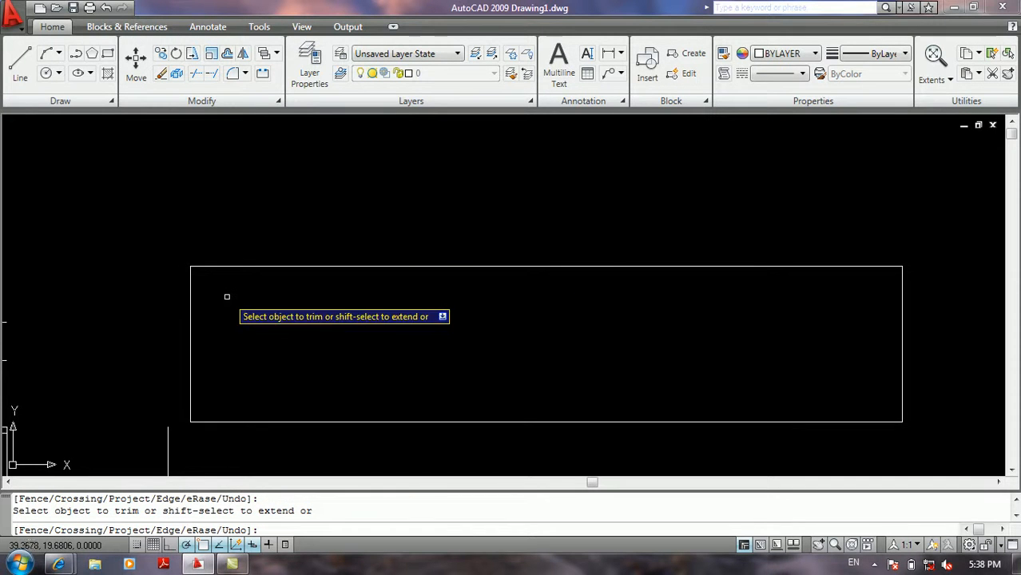
Trim the upper part of the rectangle's left side and the lower part of its right side, also trying its bottom side
click(189, 300)
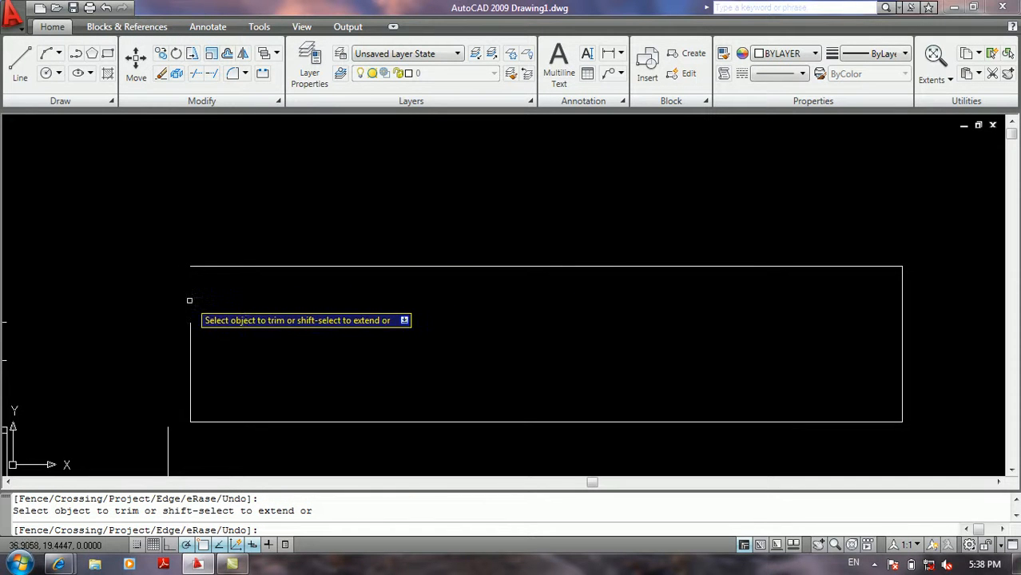
click(189, 344)
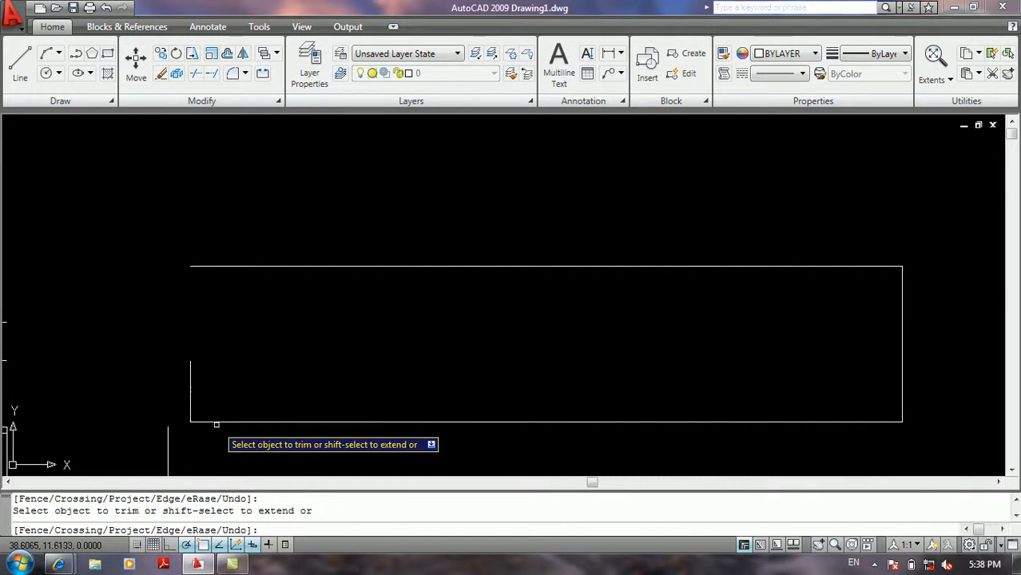
click(252, 403)
click(237, 447)
click(237, 447)
click(239, 435)
click(301, 341)
click(242, 438)
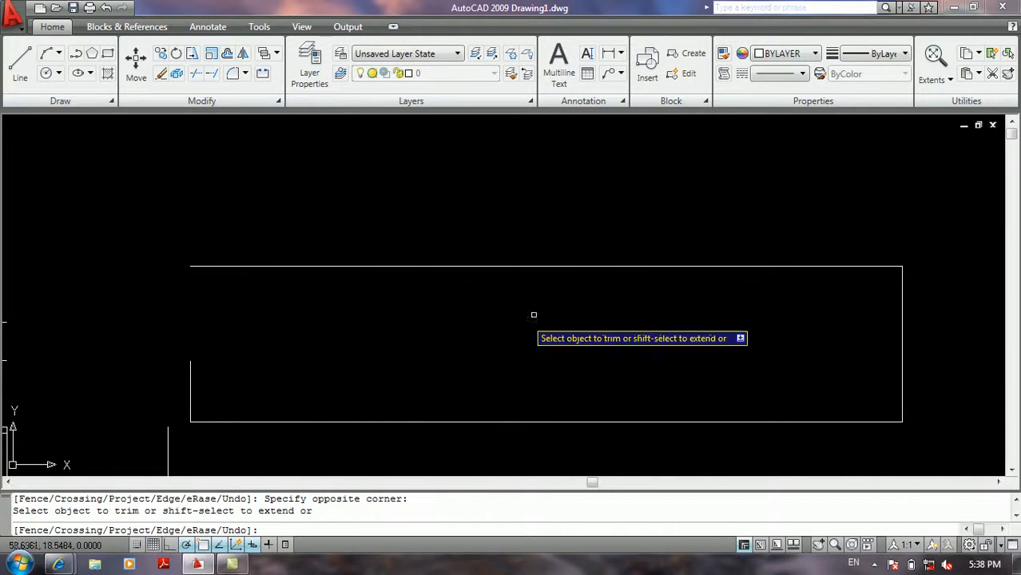
click(903, 376)
scroll(823, 365, down, 3)
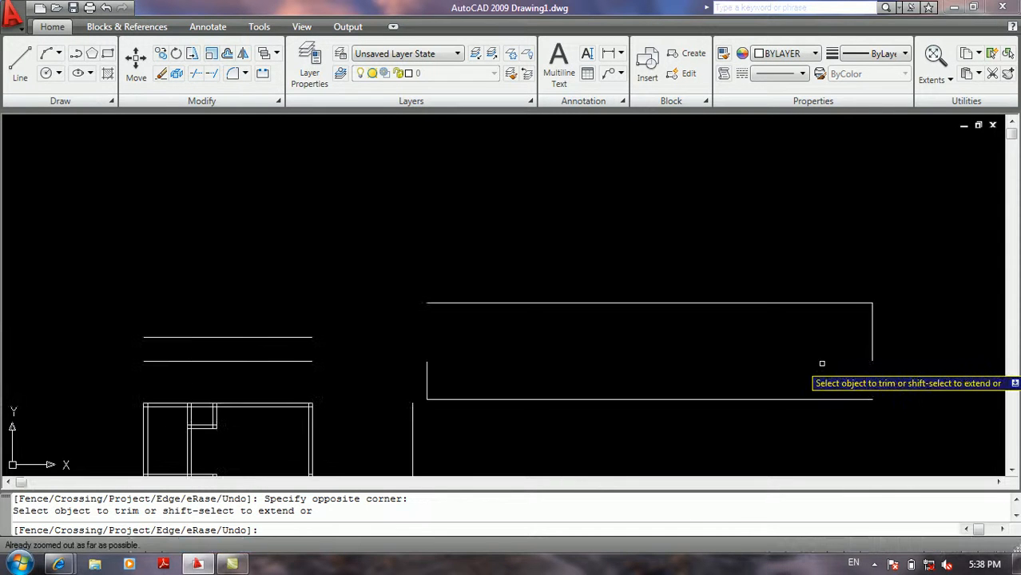
Trim both lines of the floor plan's right wall with a crossing selection and end the Trim command
scroll(530, 348, up, 3)
click(569, 307)
click(511, 377)
middle_drag(499, 359, 572, 229)
scroll(509, 260, down, 2)
middle_drag(461, 281, 553, 351)
middle_drag(362, 338, 422, 324)
scroll(421, 321, up, 4)
click(424, 321)
click(346, 347)
key(Return)
Undo the Extend-mode trims of the rectangle's sides and the floor plan's right wall
middle_drag(413, 332, 570, 333)
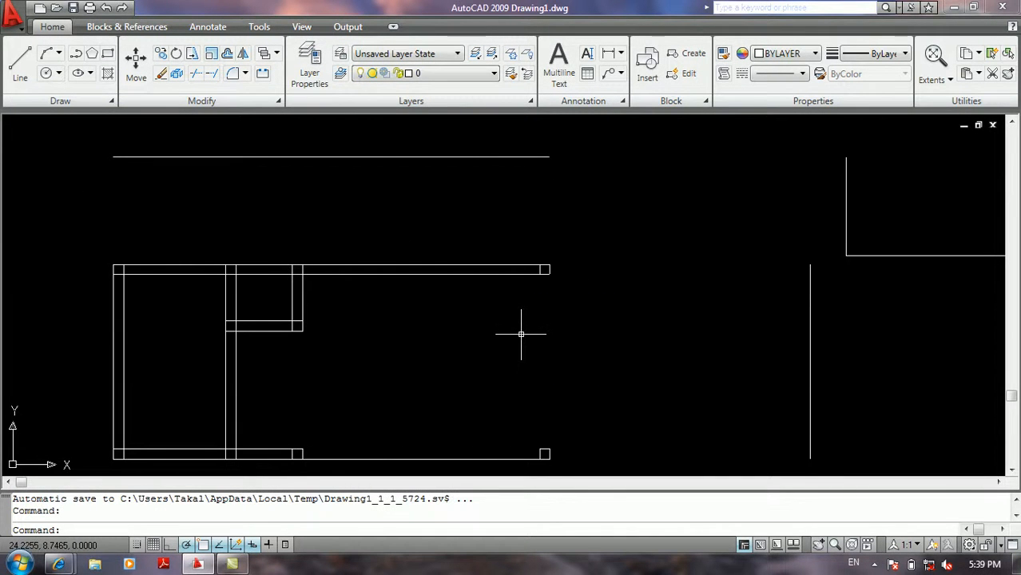
middle_drag(478, 289, 563, 289)
scroll(595, 282, up, 2)
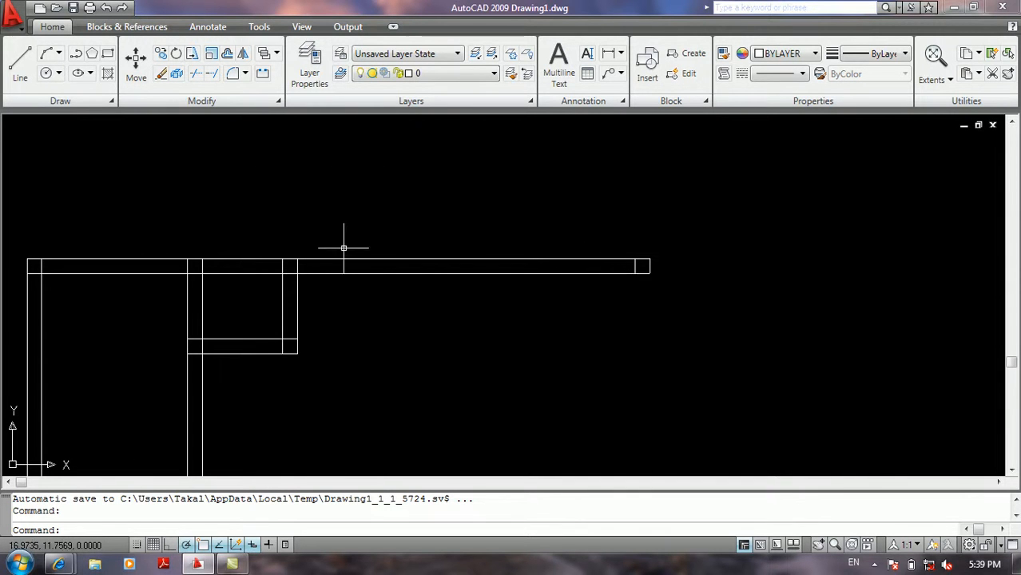
mouse_move(297, 305)
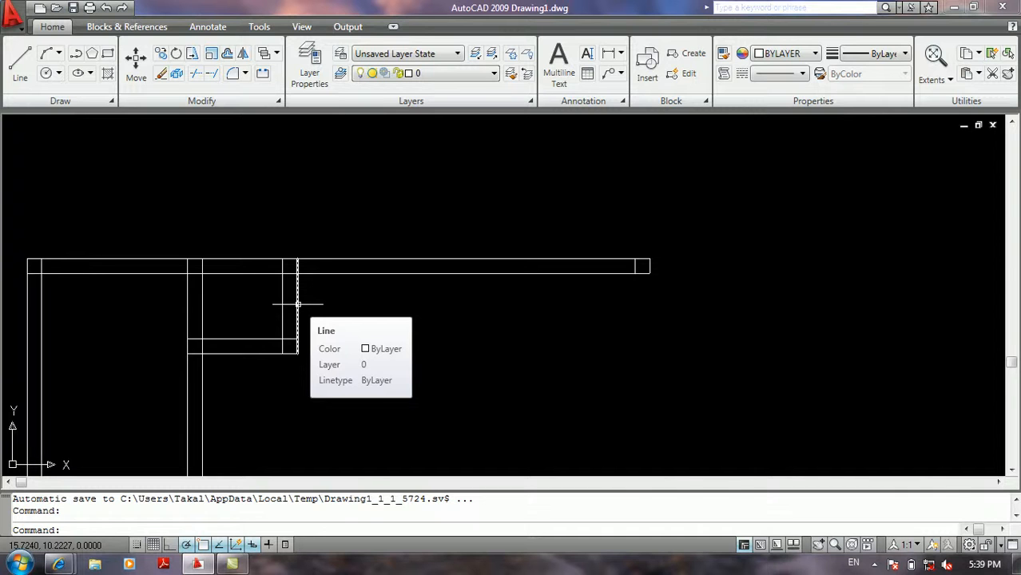
scroll(298, 304, down, 2)
mouse_move(296, 297)
middle_down()
mouse_move(331, 296)
mouse_move(249, 365)
mouse_move(395, 320)
middle_up()
key(ctrl+z)
key(ctrl+z)
key(ctrl+z)
Draw a horizontal line about 2 units long outward from the rectangle's left side, starting 1 unit below its top-left corner
text(l)
key(Return)
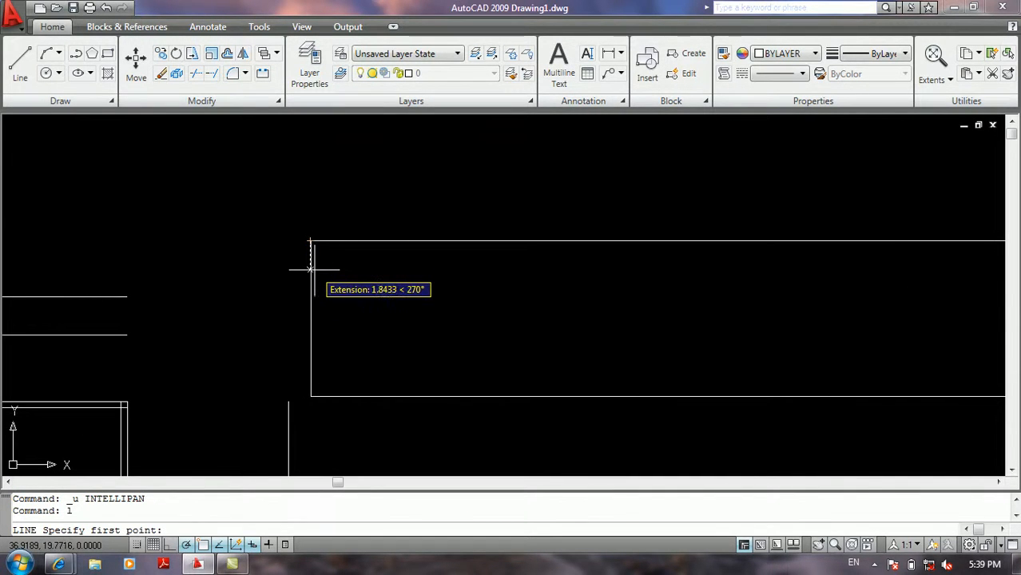
text(1)
key(Return)
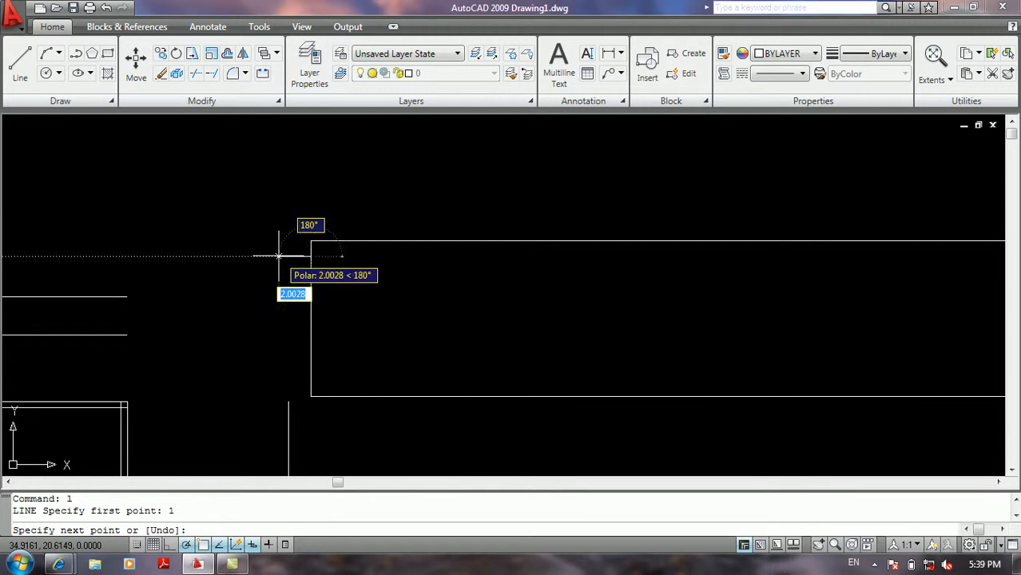
click(280, 257)
key(Return)
Draw a horizontal line from the outer end of the short line, crossing the rectangle's left side into its interior
scroll(296, 258, up, 2)
key(Return)
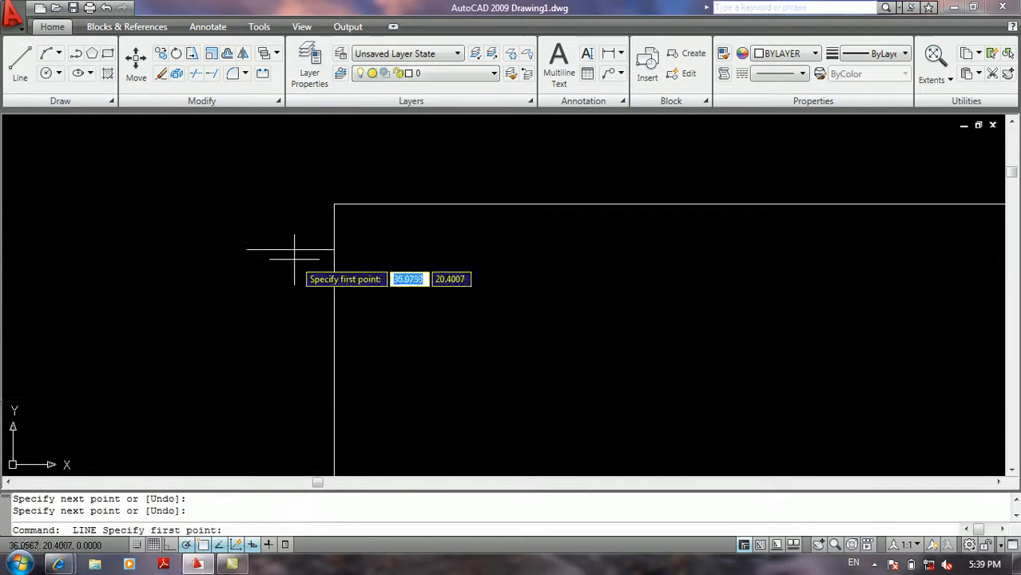
click(246, 249)
click(465, 249)
key(Return)
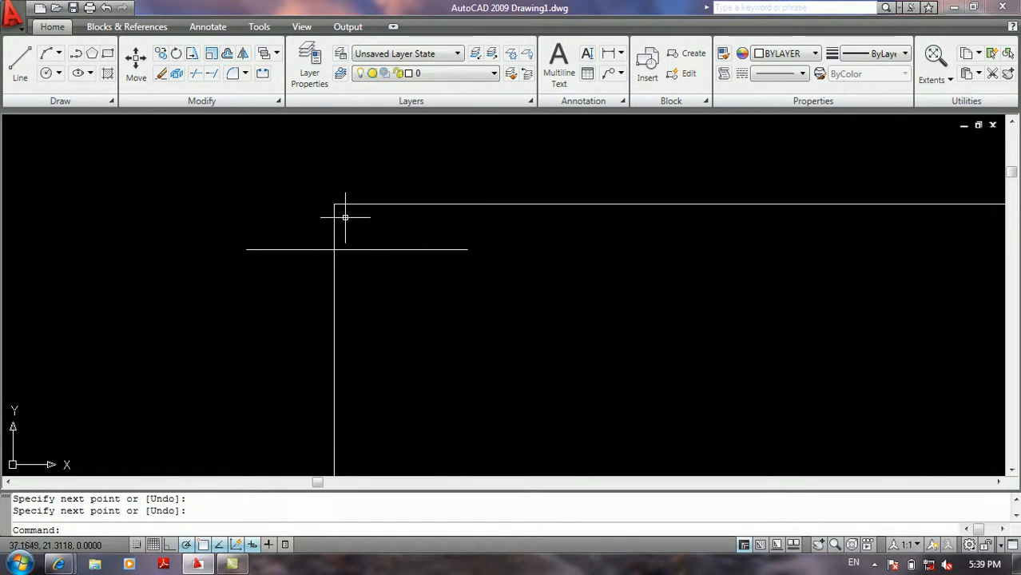
Trim the upper part of the rectangle's left side above the horizontal line, using all objects as cutting edges
text(tr)
key(Return)
key(Return)
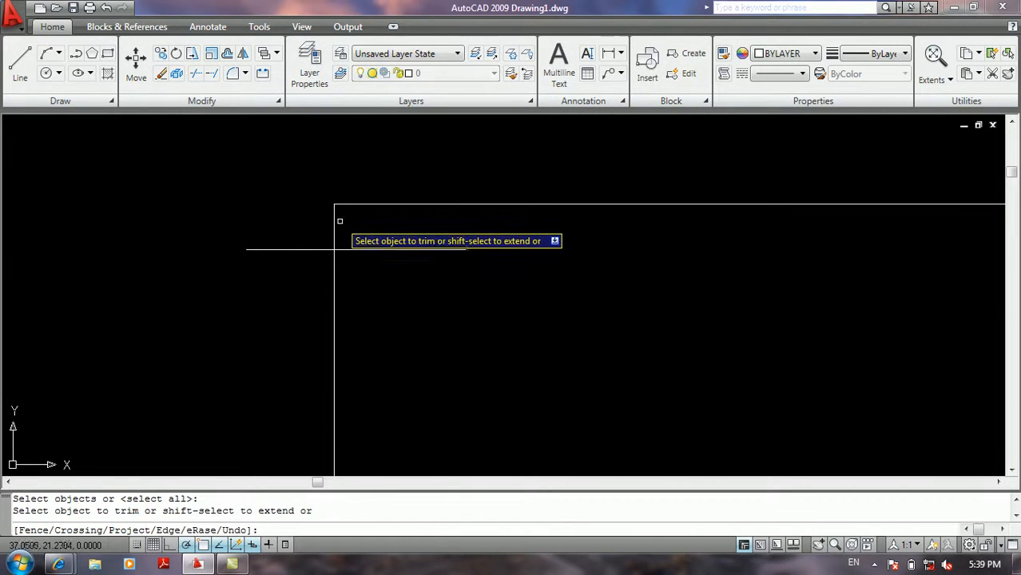
click(334, 223)
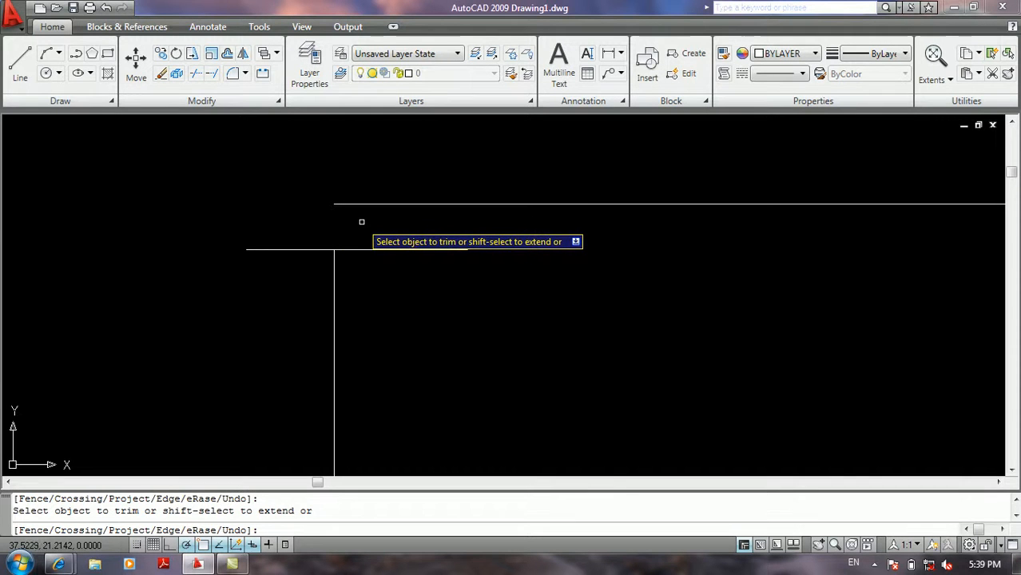
key(Return)
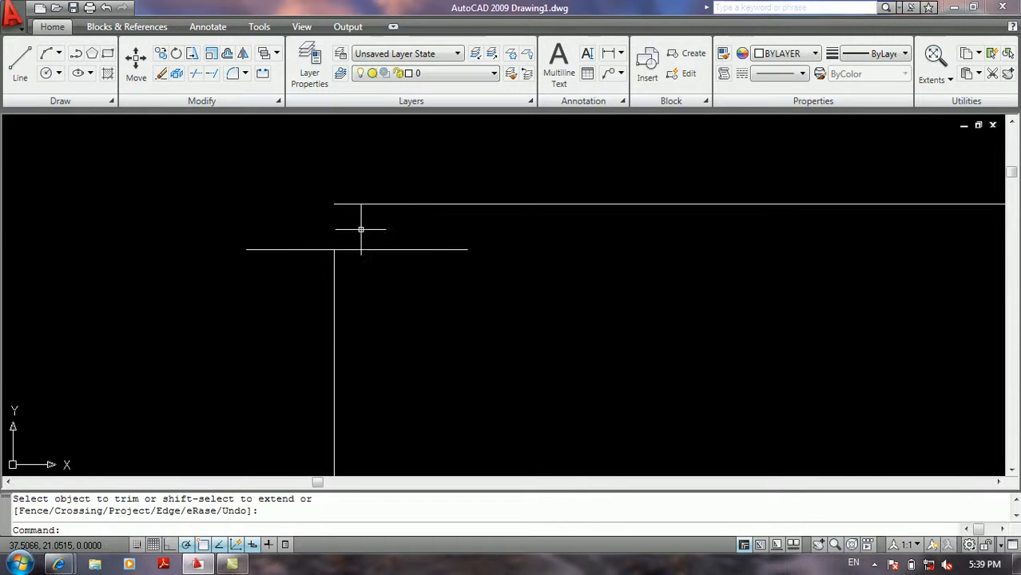
Delete both horizontal helper lines at the rectangle's left side
click(347, 250)
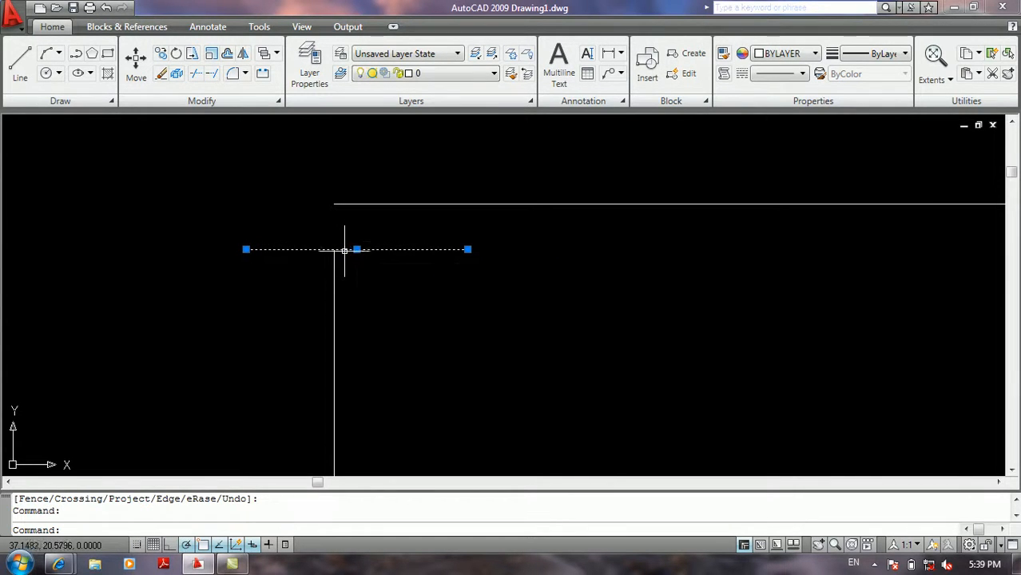
key(Delete)
click(304, 233)
click(288, 265)
key(Delete)
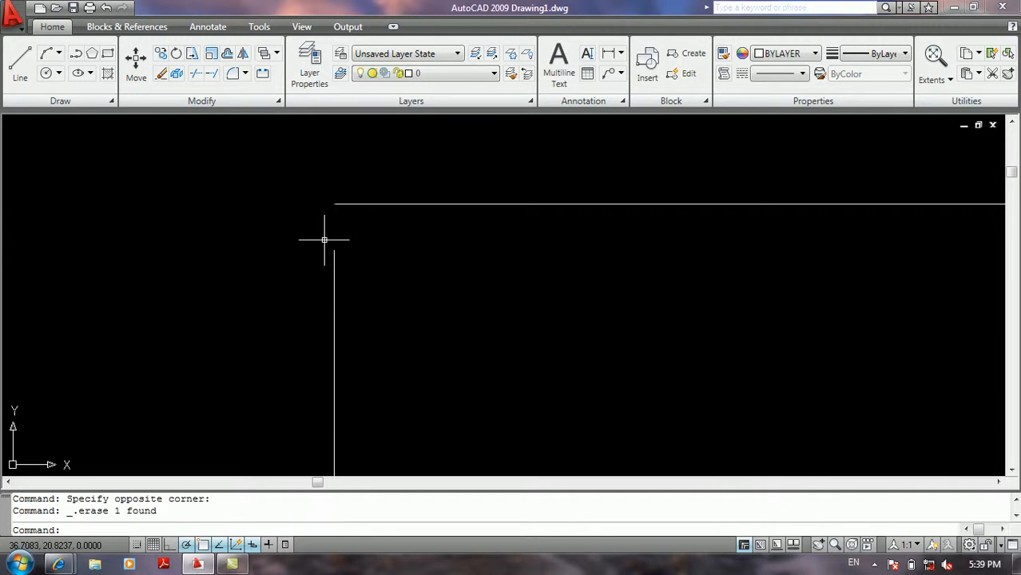
scroll(345, 231, down, 2)
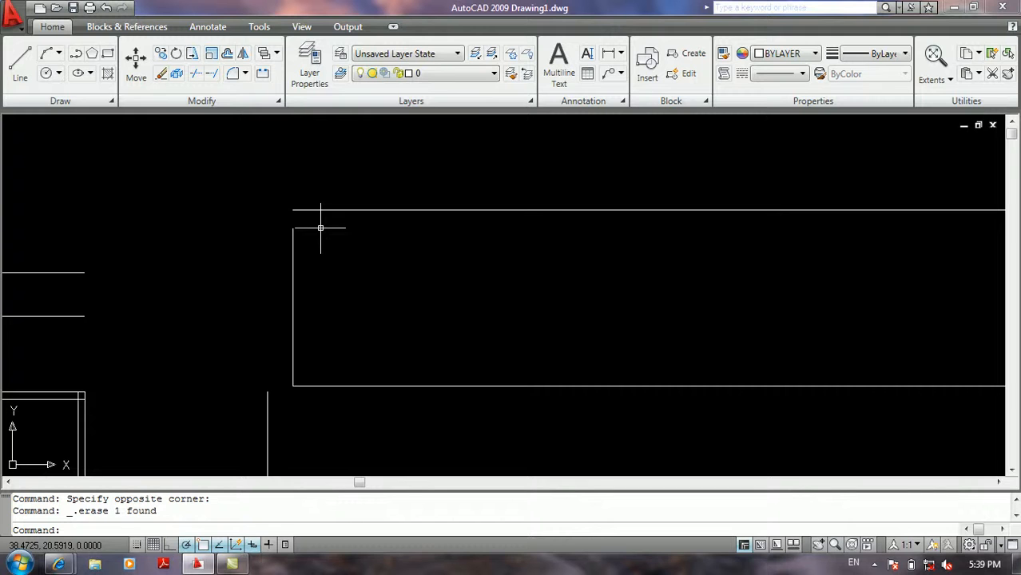
scroll(321, 229, down, 3)
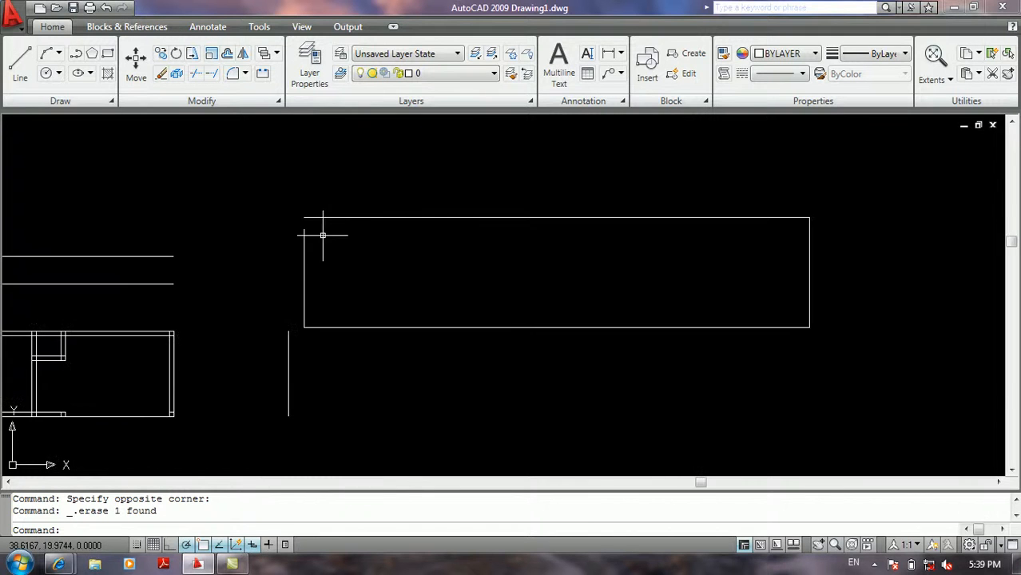
middle_drag(323, 228, 246, 269)
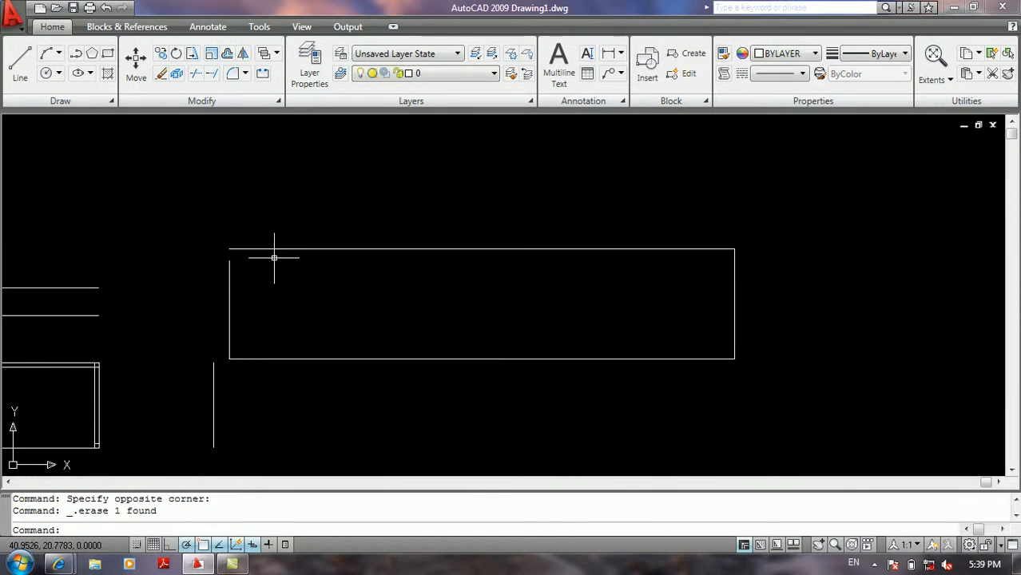
scroll(299, 260, down, 2)
mouse_move(299, 260)
middle_down()
mouse_move(413, 201)
mouse_move(404, 215)
mouse_move(460, 213)
middle_up()
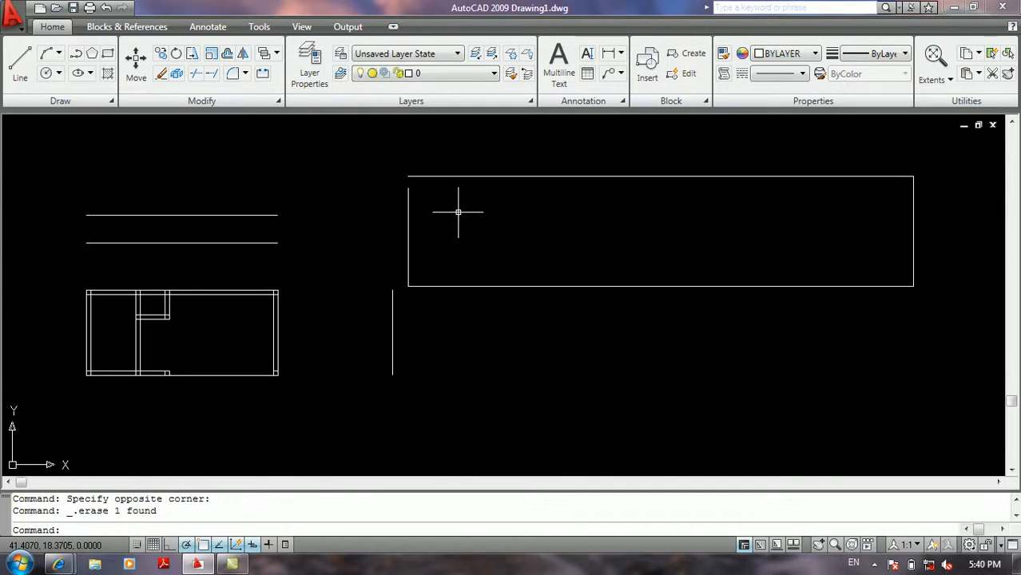
text(tr)
key(Return)
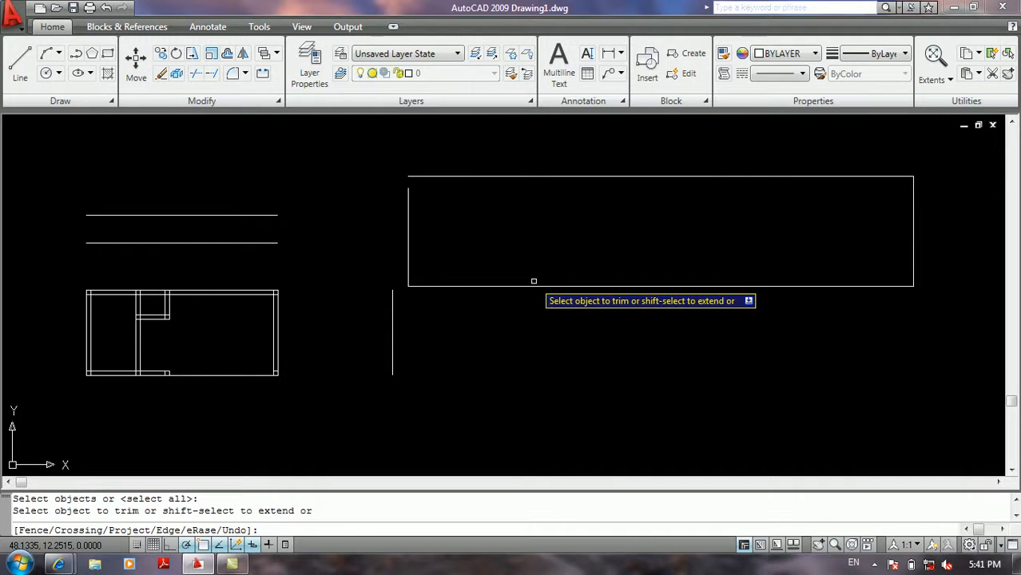
key(Return)
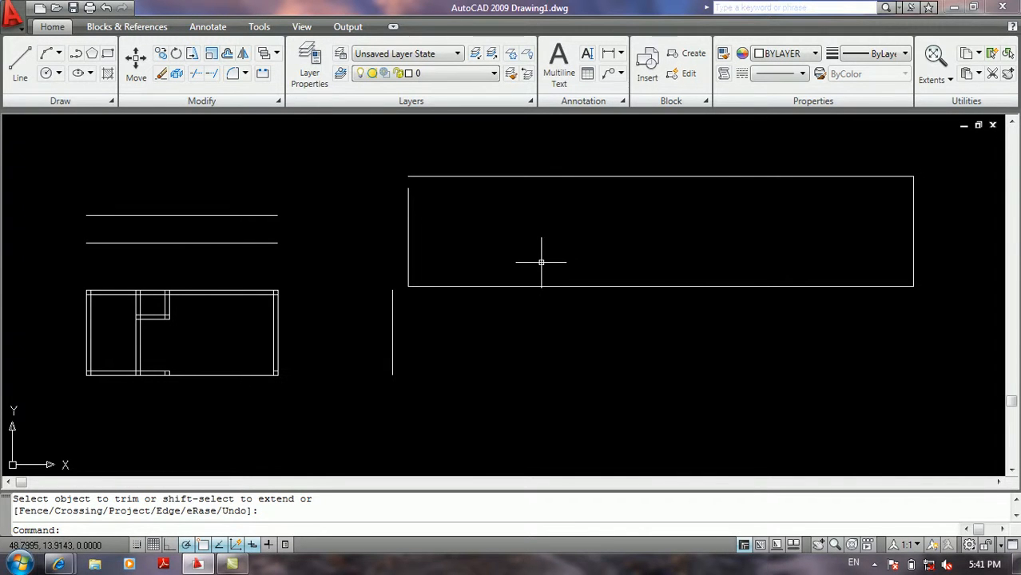
Delete the rectangle's bottom side with a crossing selection, then undo that deletion
click(534, 257)
click(469, 386)
key(Delete)
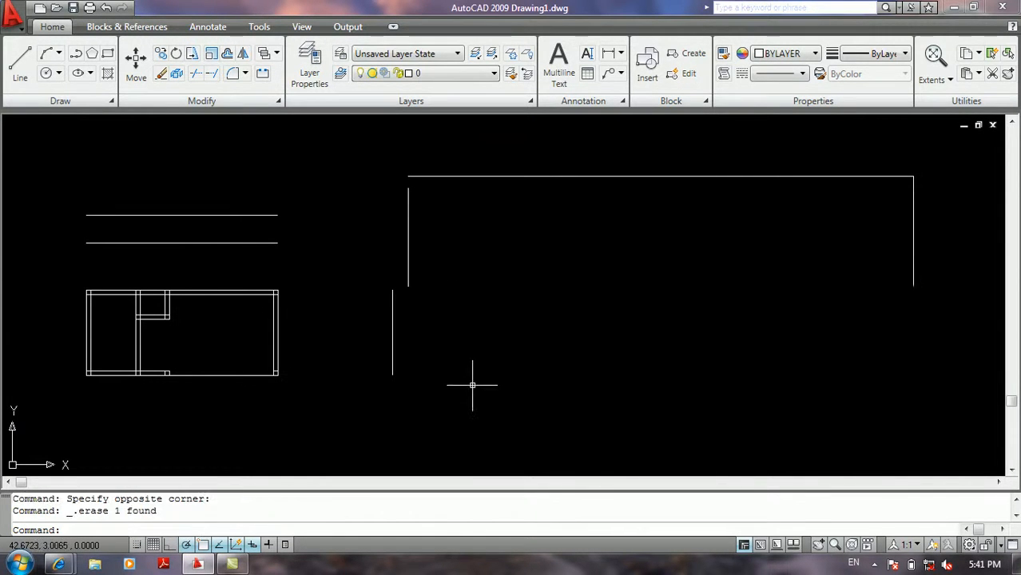
text(yy)
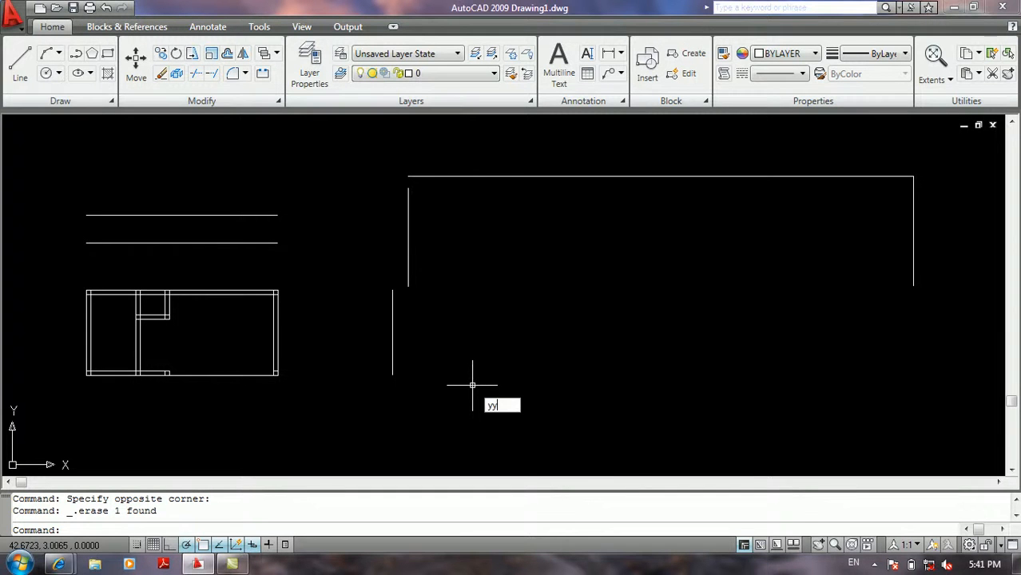
key(Escape)
key(Escape)
key(ctrl+z)
Erase the rectangle's bottom side from within the Trim command using its eRase option
text(tr)
key(Return)
key(Return)
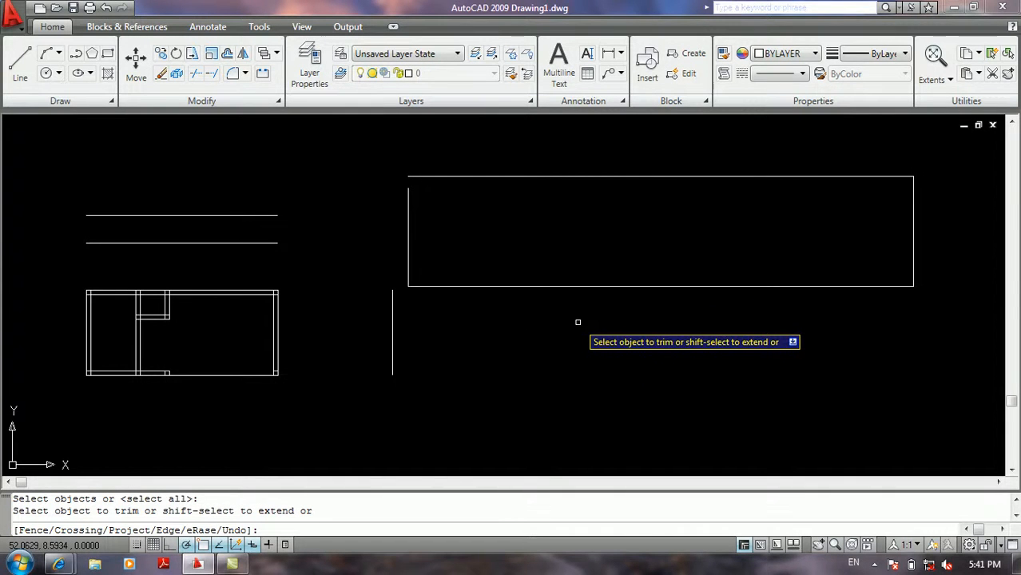
text(r)
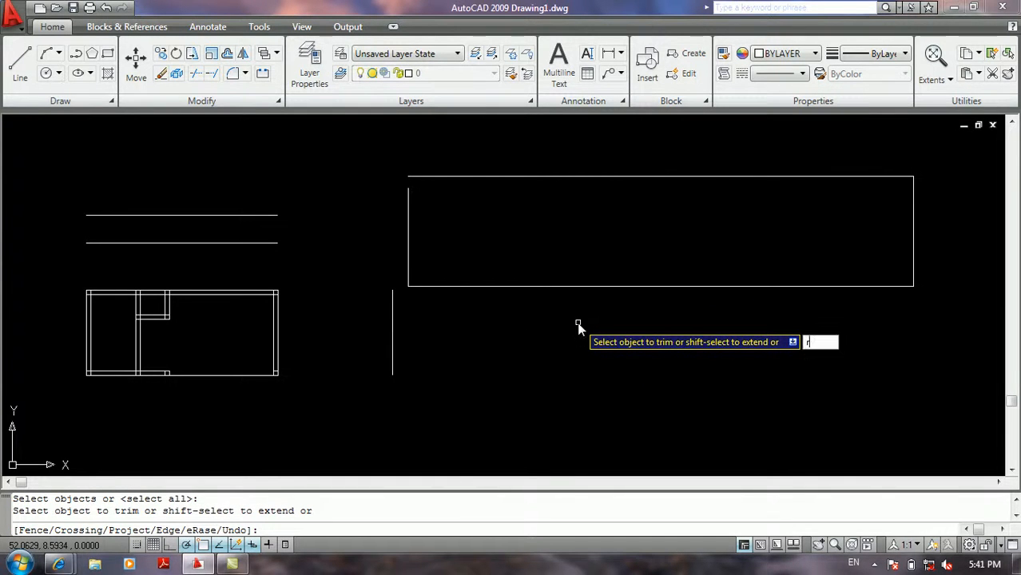
key(Return)
click(604, 229)
click(520, 354)
key(Return)
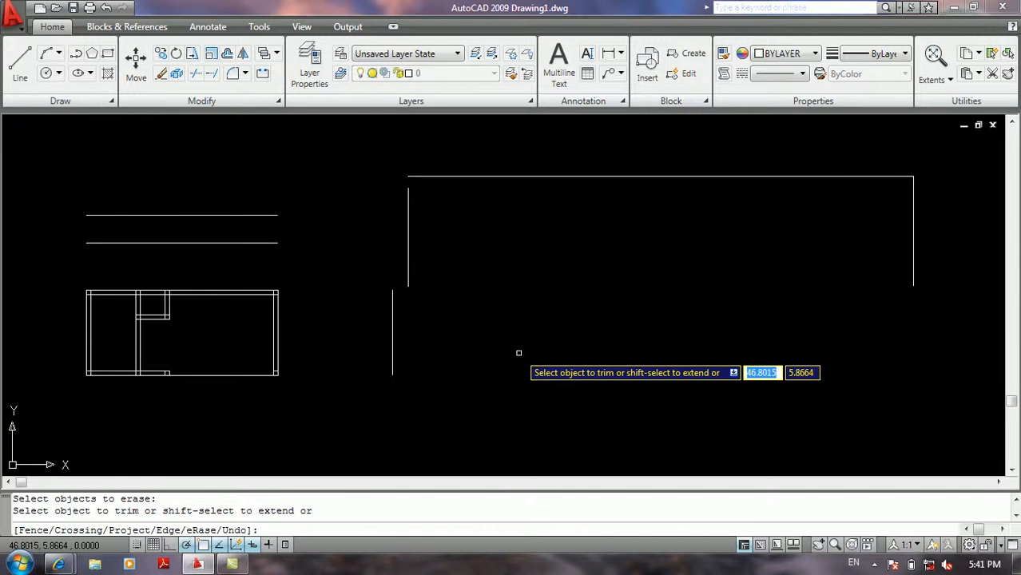
Trim both lines of the floor plan's top wall between the small inner room and the right wall
middle_drag(519, 326, 722, 296)
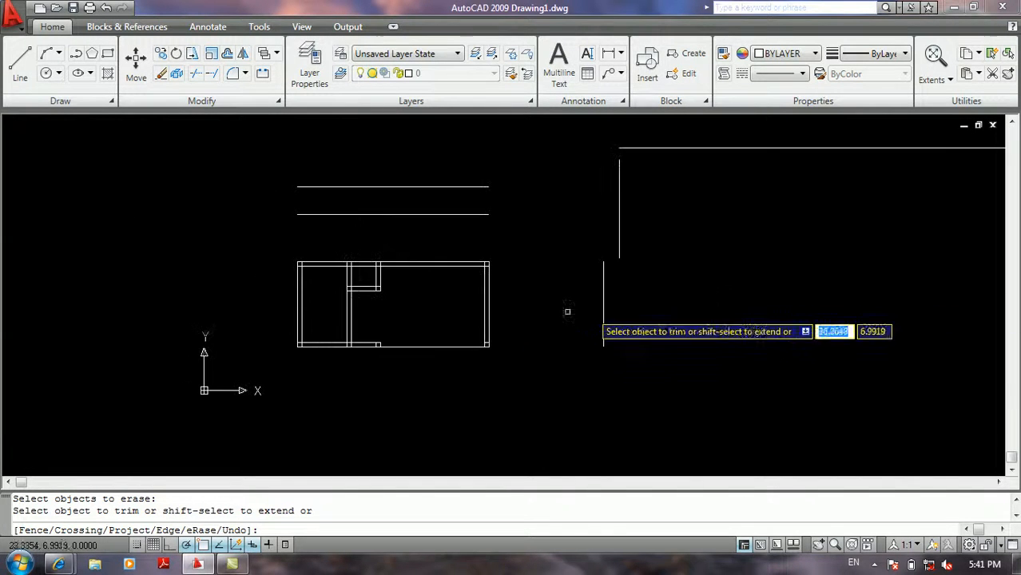
scroll(418, 260, up, 2)
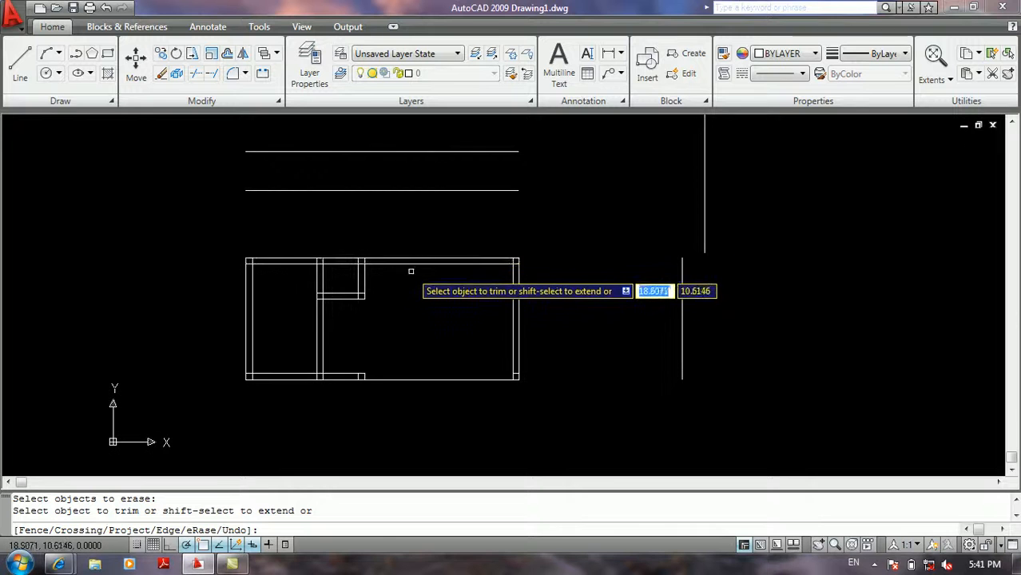
scroll(411, 254, up, 3)
click(411, 254)
click(407, 242)
mouse_move(363, 285)
middle_down()
mouse_move(464, 210)
mouse_move(482, 262)
middle_up()
scroll(467, 220, down, 2)
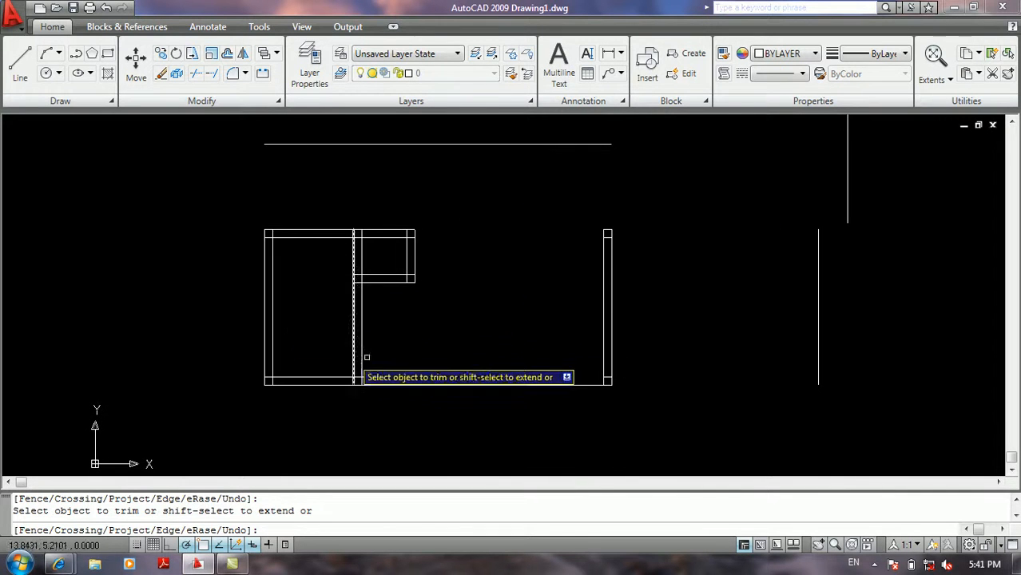
Erase the whole floor plan with Trim's eRase option and a crossing selection
text(r)
key(Return)
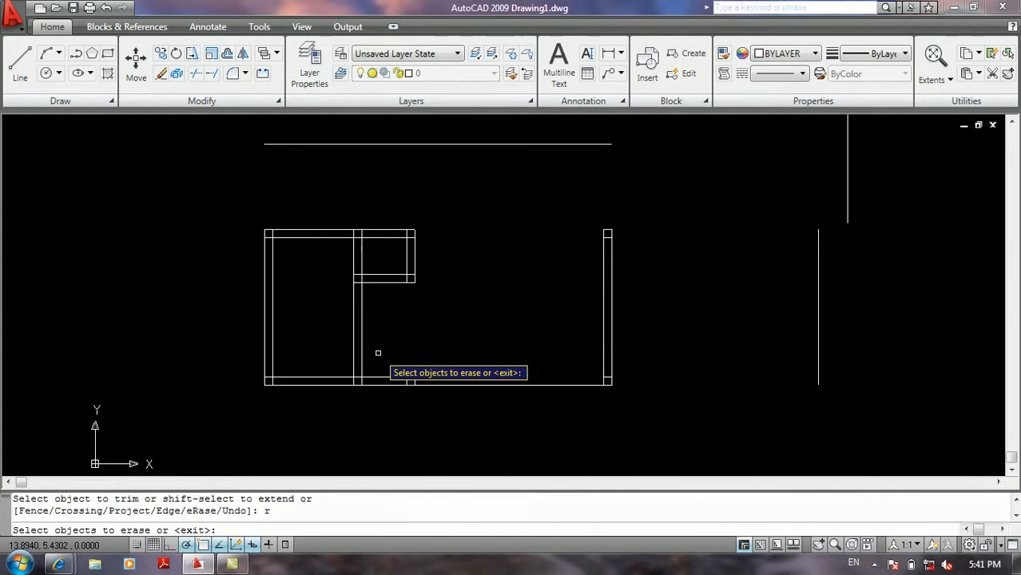
click(652, 195)
click(153, 428)
key(Return)
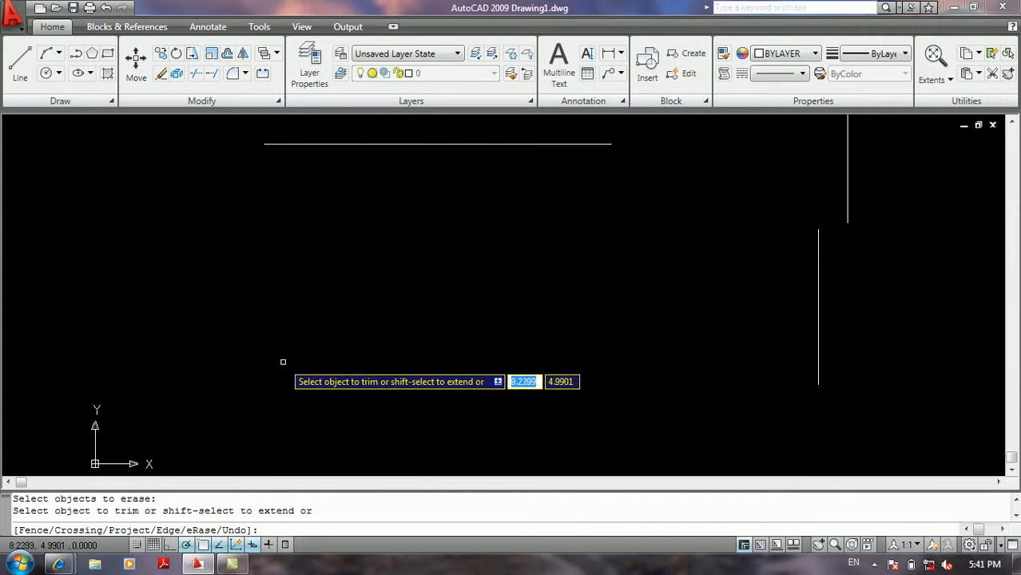
Try several crossing selections across the lines and empty area around the open rectangle within the Trim command
scroll(349, 331, down, 1)
middle_drag(349, 331, 233, 396)
click(569, 313)
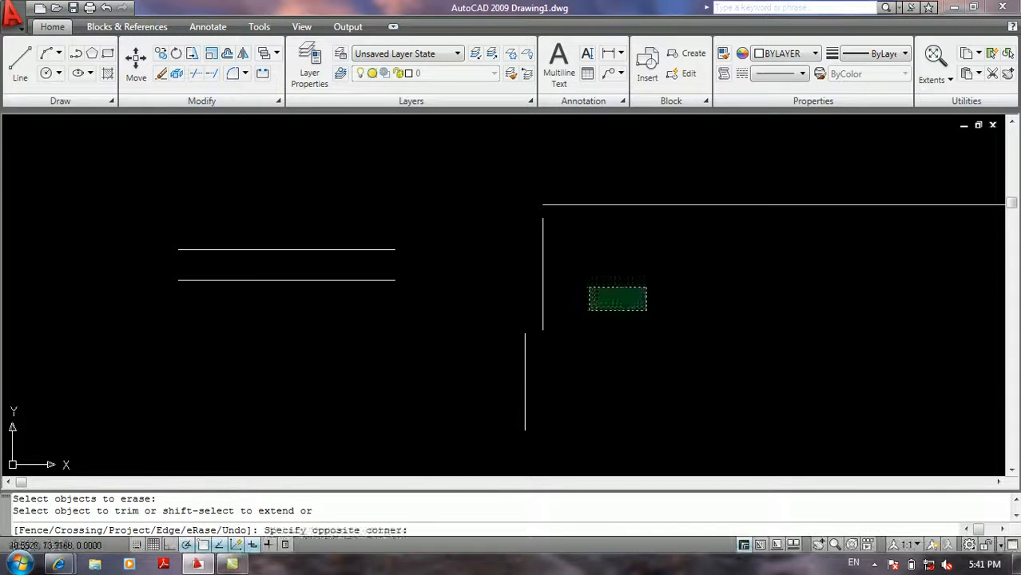
click(452, 378)
scroll(655, 254, down, 2)
middle_drag(655, 254, 482, 292)
click(645, 226)
click(618, 316)
click(763, 233)
click(733, 321)
click(824, 254)
click(723, 332)
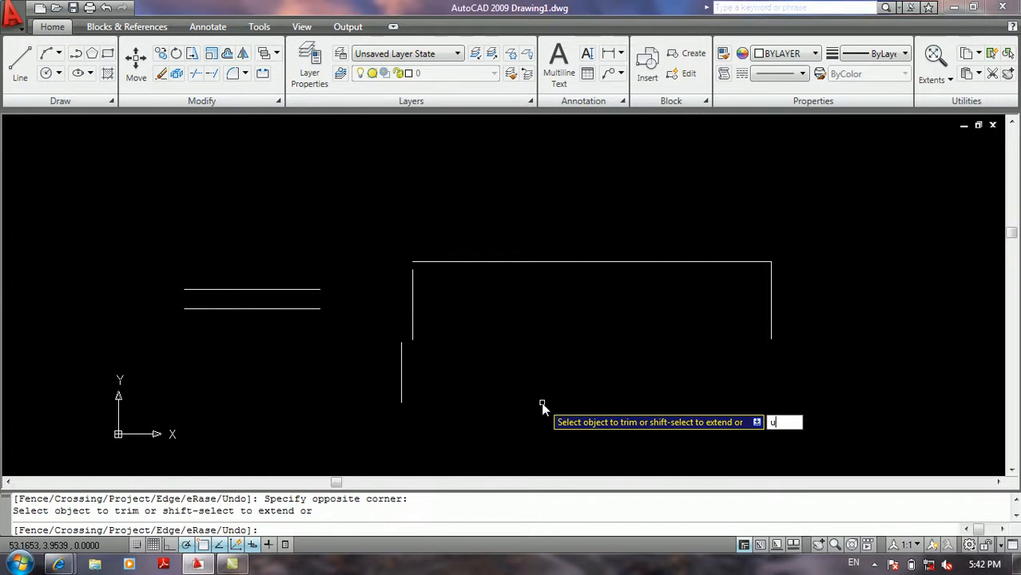
Undo the floor plan's erasure and wall trims and the rectangle's side erasure with Trim's Undo option, and end the command
key(Return)
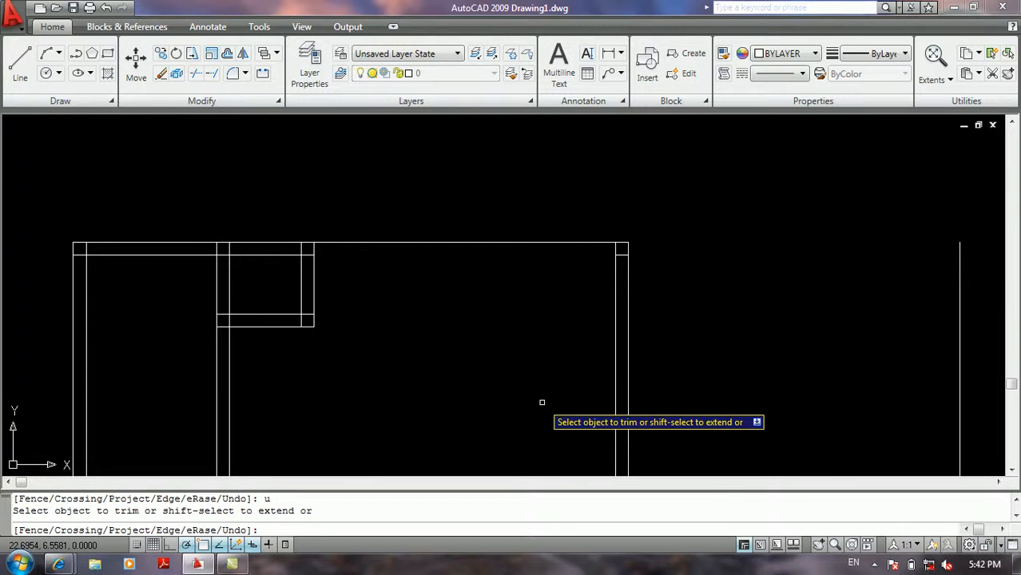
text(u)
key(Return)
text(u)
key(Return)
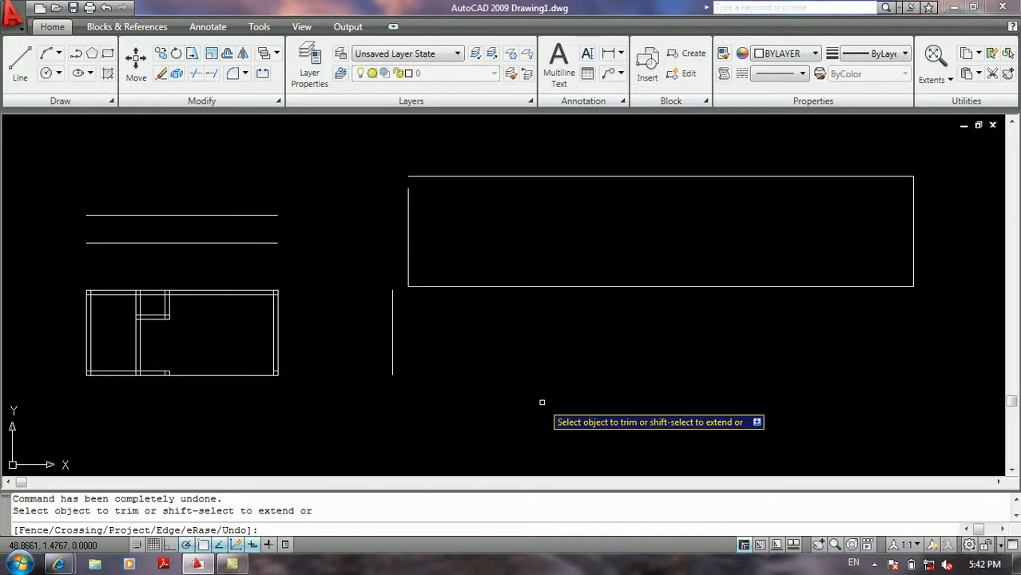
key(Return)
Zoom to the entire drawing with the All option and frame the floor plan and rectangle with free space above them
middle_drag(587, 361, 414, 389)
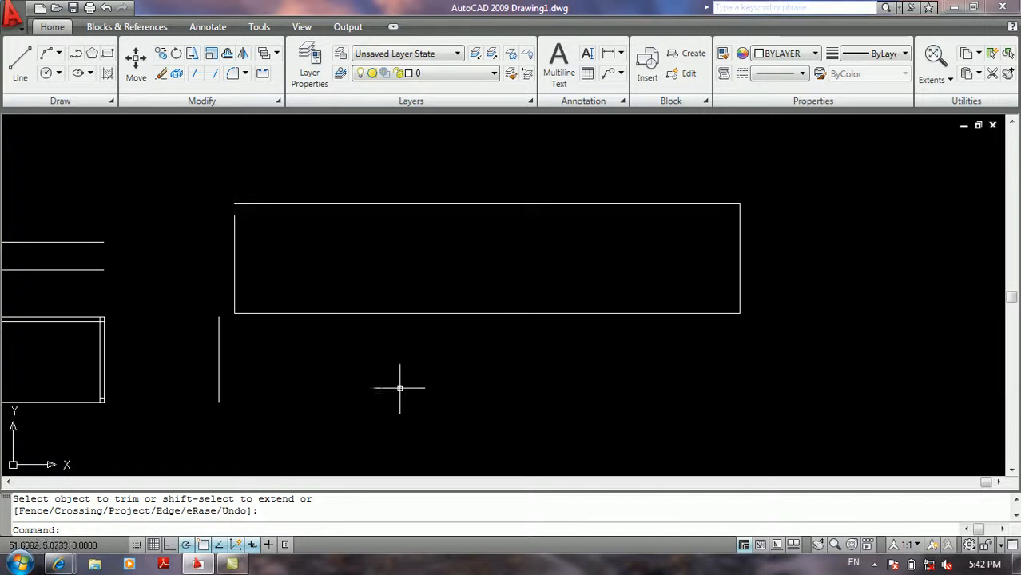
middle_drag(565, 329, 463, 416)
mouse_move(449, 364)
middle_down()
mouse_move(404, 400)
mouse_move(375, 390)
middle_up()
middle_drag(289, 376, 298, 356)
middle_drag(415, 344, 346, 279)
text(z)
key(Return)
text(a)
key(Return)
scroll(401, 314, down, 6)
middle_drag(460, 315, 264, 358)
middle_drag(308, 289, 308, 327)
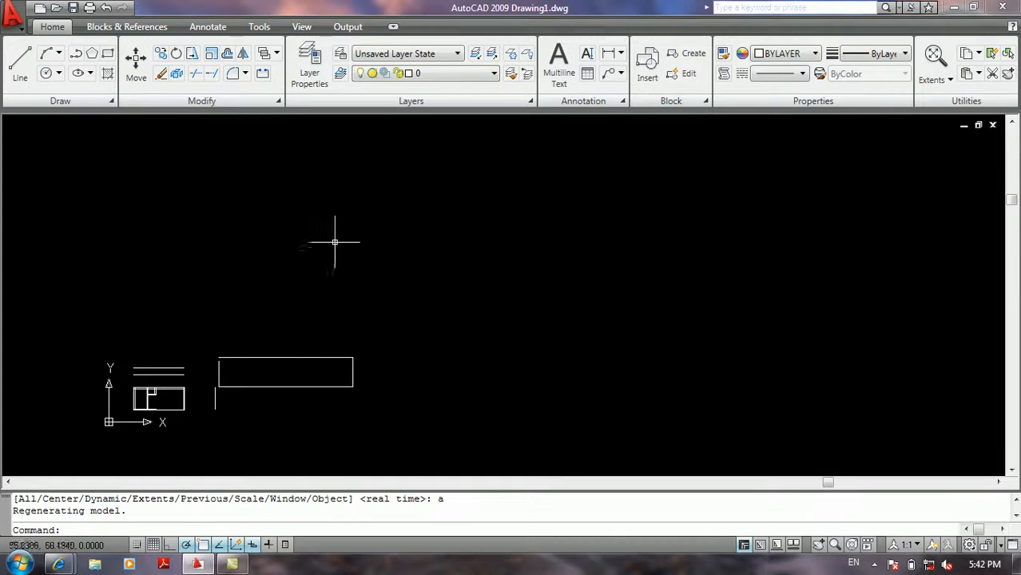
click(59, 73)
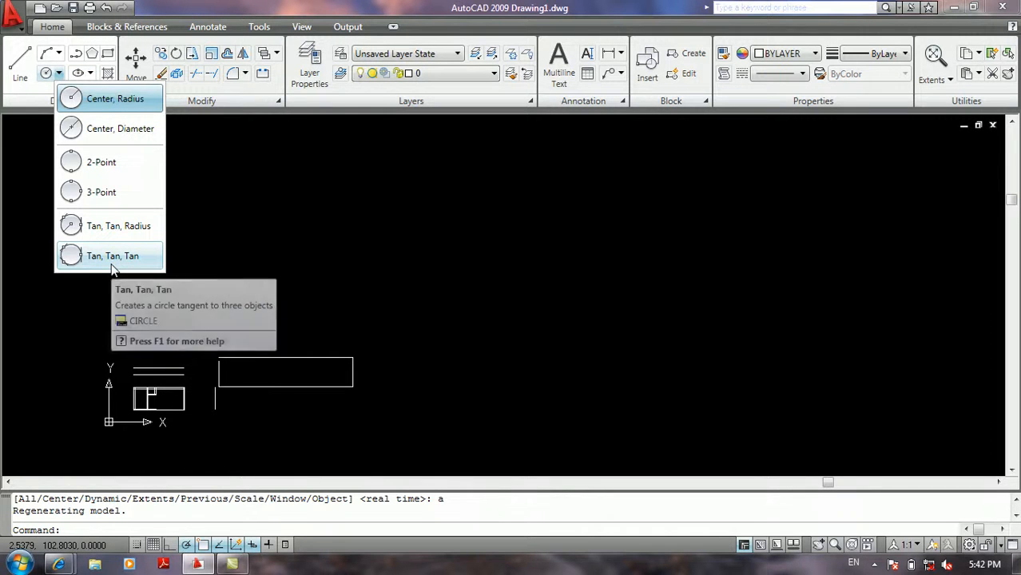
click(274, 247)
click(273, 246)
click(304, 225)
click(303, 225)
click(277, 233)
click(271, 237)
click(313, 198)
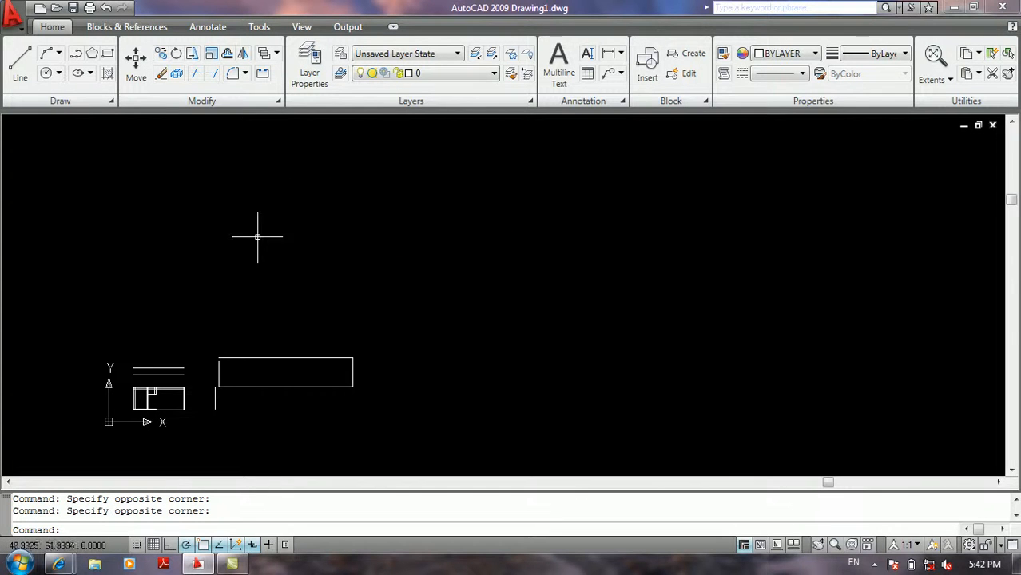